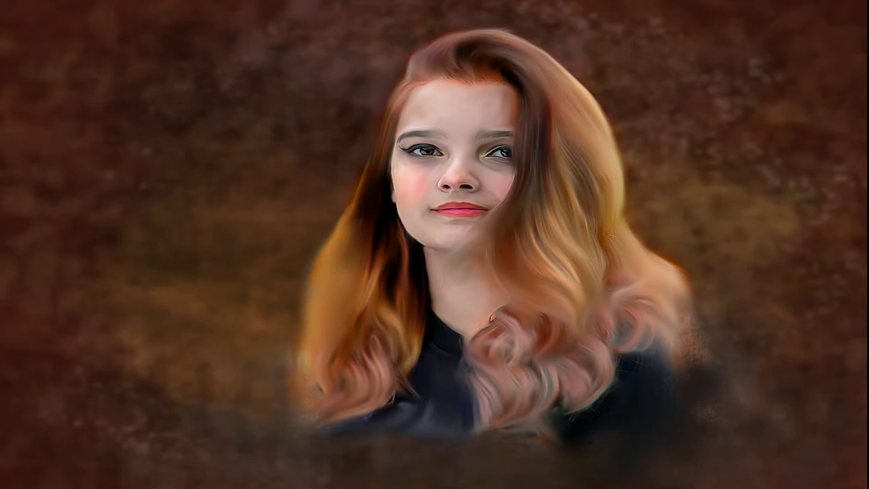
- Zoom in and out on the original long-haired girl photo to inspect it
scroll(172, 287, "down", 1)
scroll(198, 361, "up", 2)
- Trace the girl's outline with the Pen tool, curving along the top of her hair
scroll(217, 301, "up", 2)
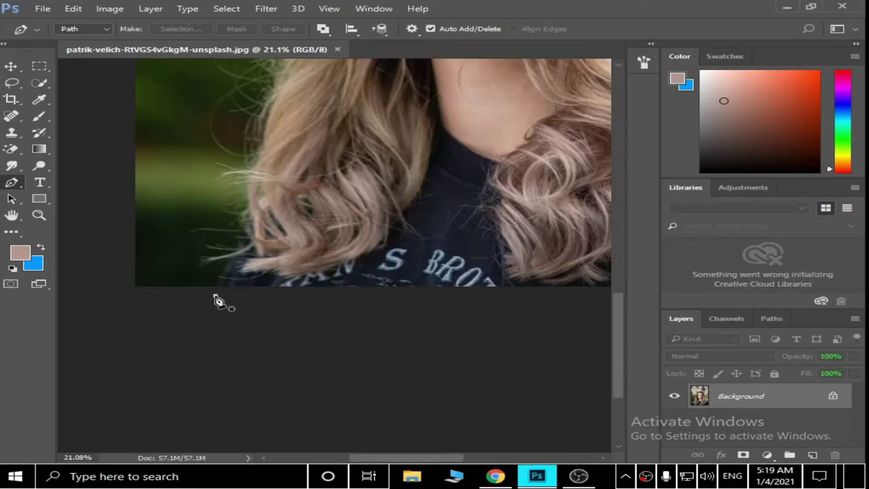
scroll(269, 214, "up", 2)
scroll(260, 234, "up", 3)
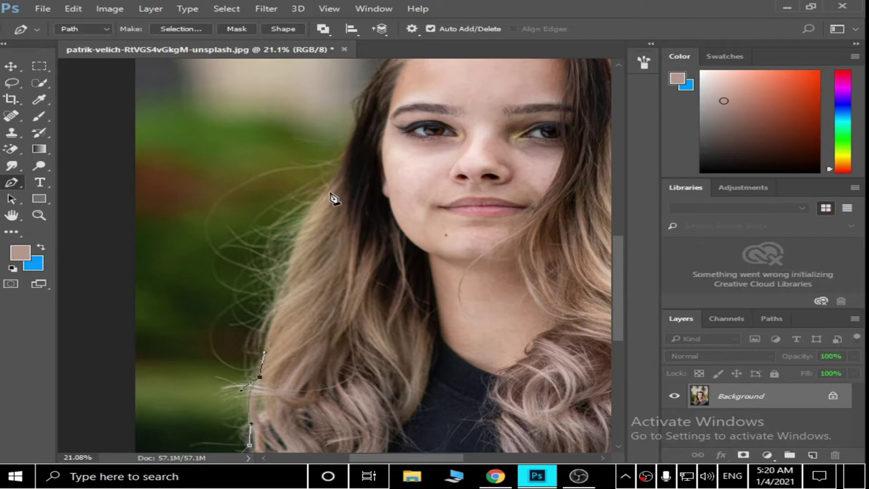
scroll(343, 175, "up", 3)
scroll(407, 179, "up", 1)
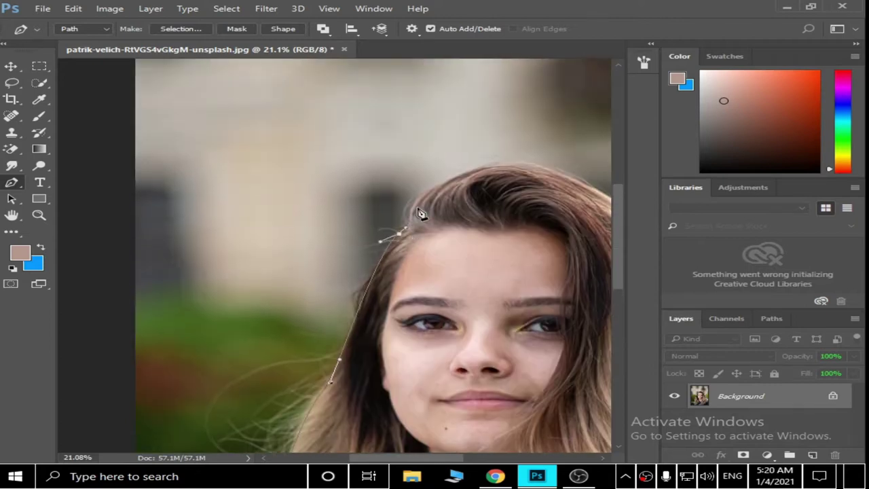
left_click_drag(606, 207, 529, 211)
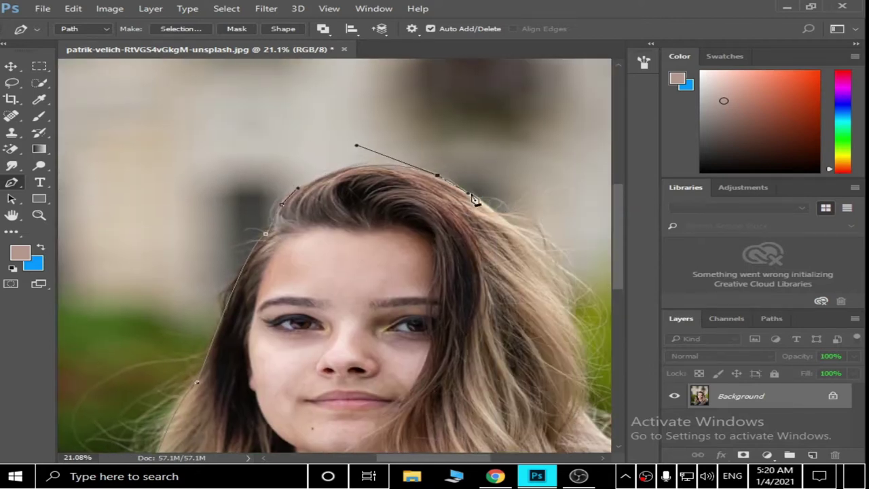
scroll(474, 199, "down", 1)
left_click_drag(562, 253, 569, 326)
scroll(581, 287, "down", 1)
left_click_drag(581, 279, 568, 319)
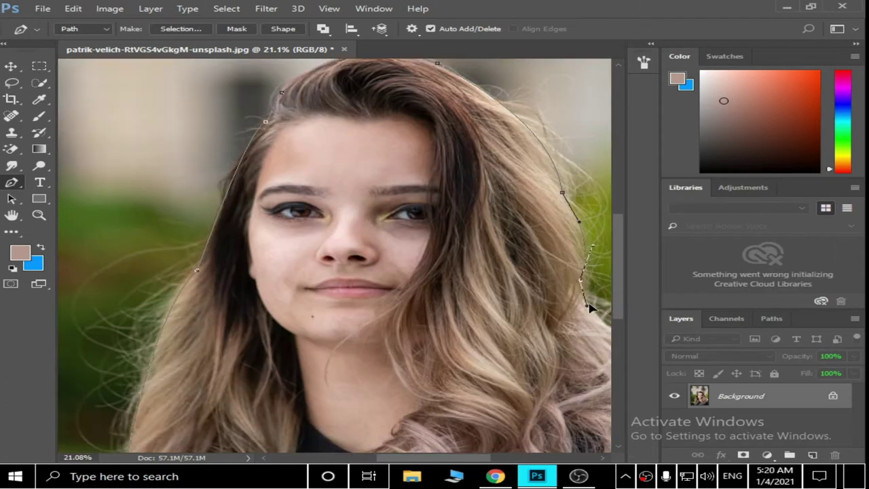
scroll(590, 308, "up", 1)
left_click_drag(501, 287, 602, 340)
scroll(515, 320, "down", 1)
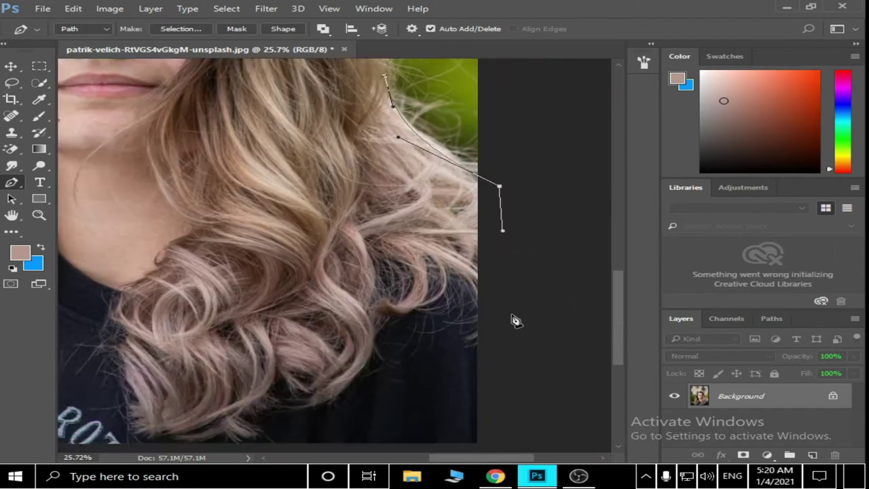
scroll(516, 321, "down", 3)
- Turn the path into a selection, copy her to a new layer, and delete the Background
right_click(350, 307)
left_click(446, 159)
key("Return")
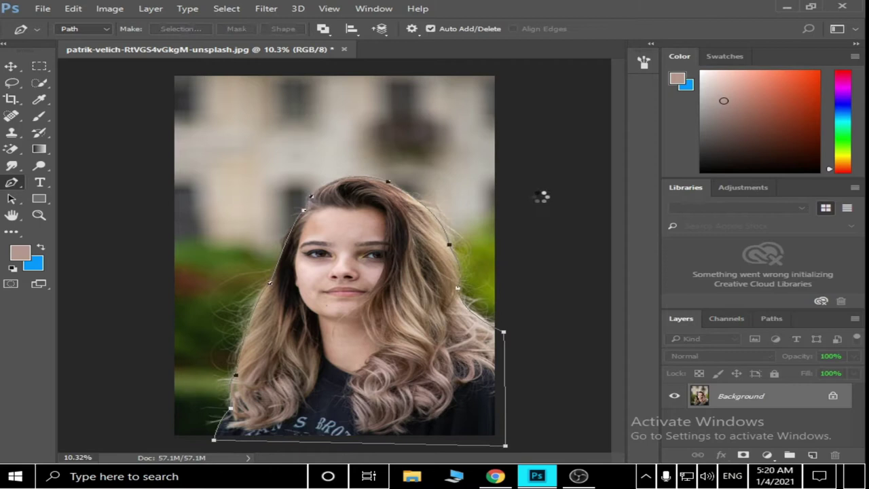
key("ctrl+j")
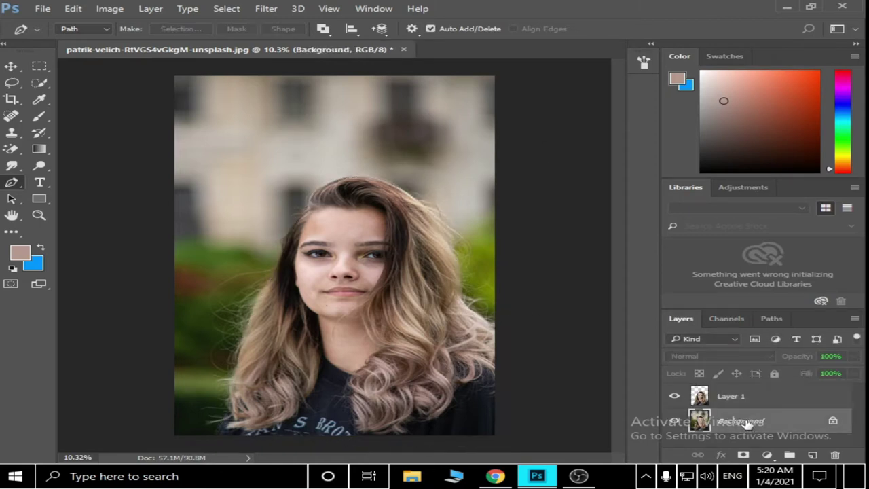
left_click_drag(696, 415, 835, 454)
left_click(812, 455)
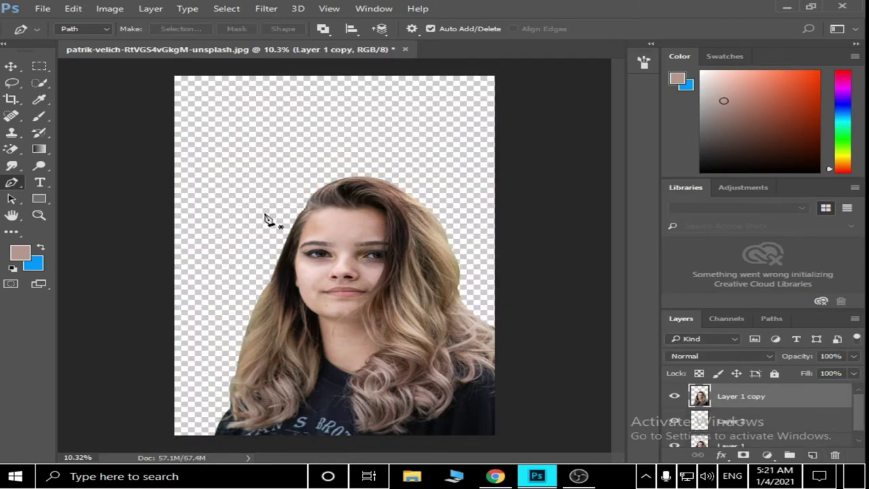
- Add a dark reddish-brown Solid Color fill layer and move it below the girl
left_click(765, 454)
left_click(706, 180)
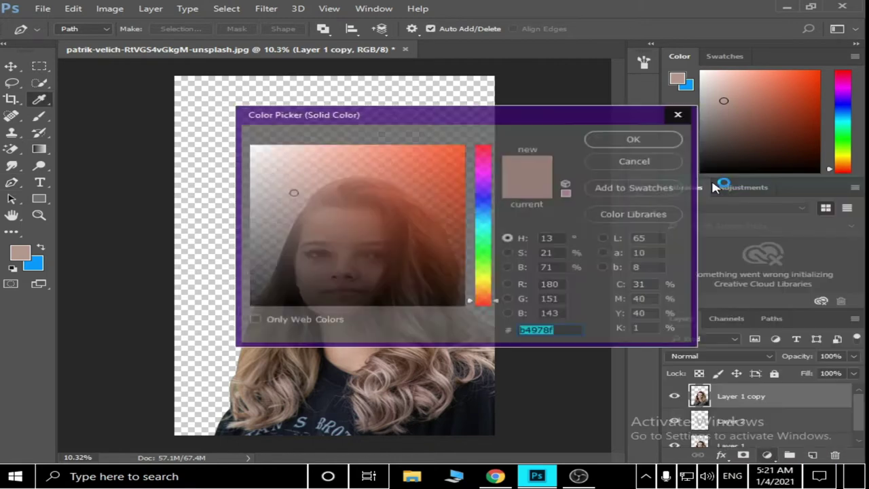
left_click(795, 138)
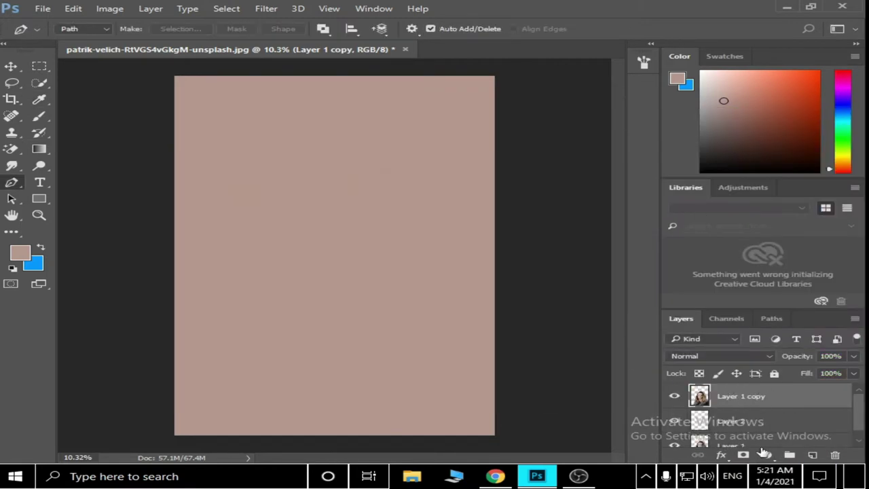
key("ctrl+z")
left_click(765, 454)
left_click(689, 186)
left_click(307, 251)
left_click_drag(362, 175, 720, 137)
mouse_move(616, 247)
left_mouse_down()
mouse_move(640, 267)
mouse_move(627, 277)
left_mouse_up()
left_click(852, 157)
key("p")
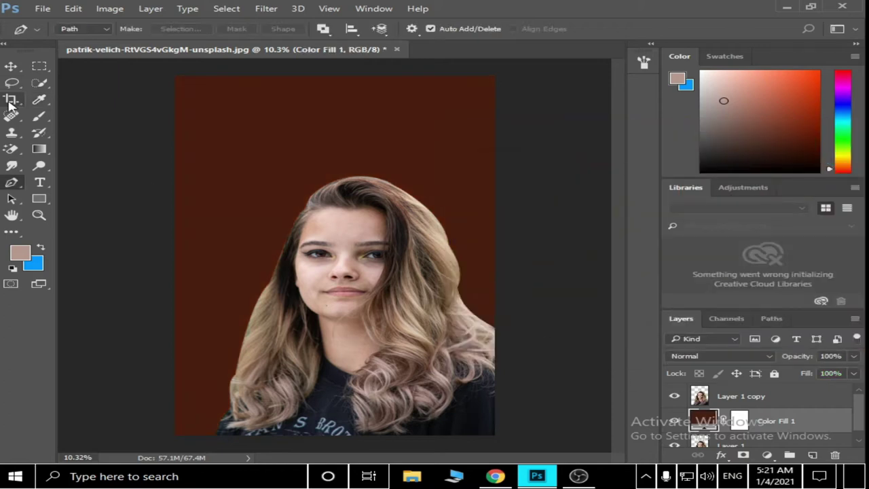
- Widen the canvas left and right into landscape with the Crop tool, then reposition the girl
left_click(10, 99)
left_click_drag(495, 254, 547, 258)
left_click_drag(120, 254, 78, 232)
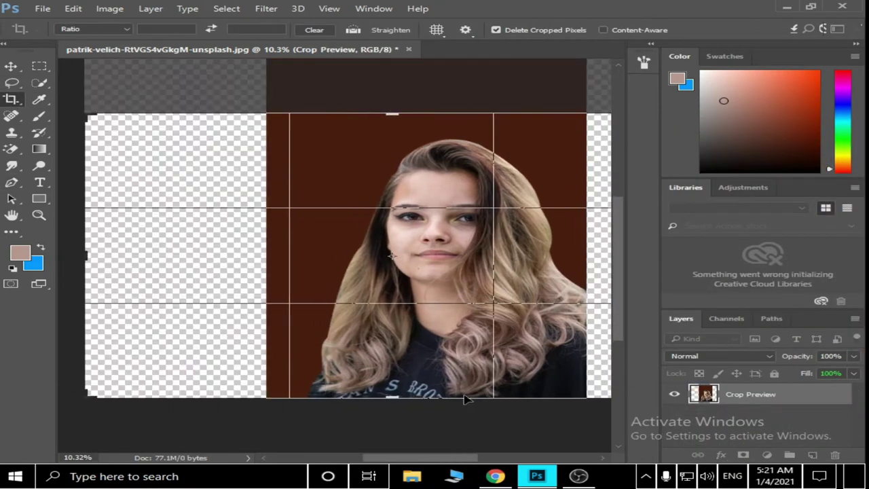
key("v")
left_click_drag(407, 251, 438, 173)
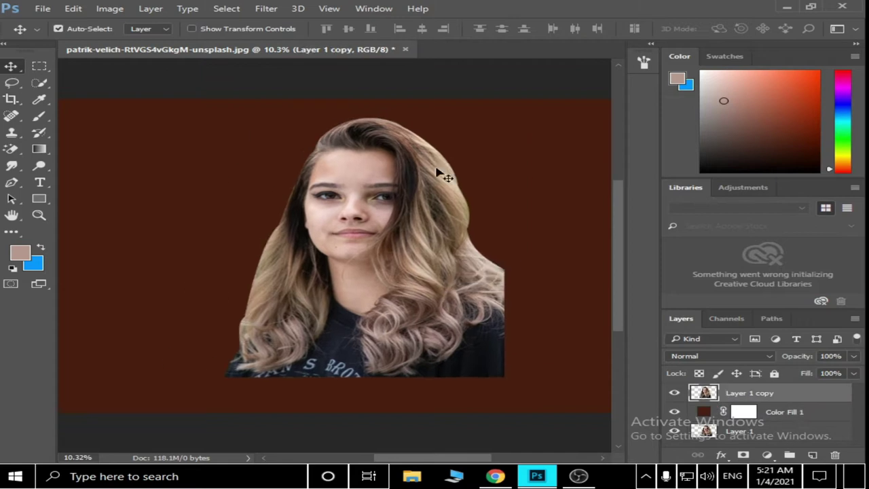
left_click(109, 8)
- Darken the girl slightly with Brightness/Contrast, leaving Levels unchanged
left_click(465, 53)
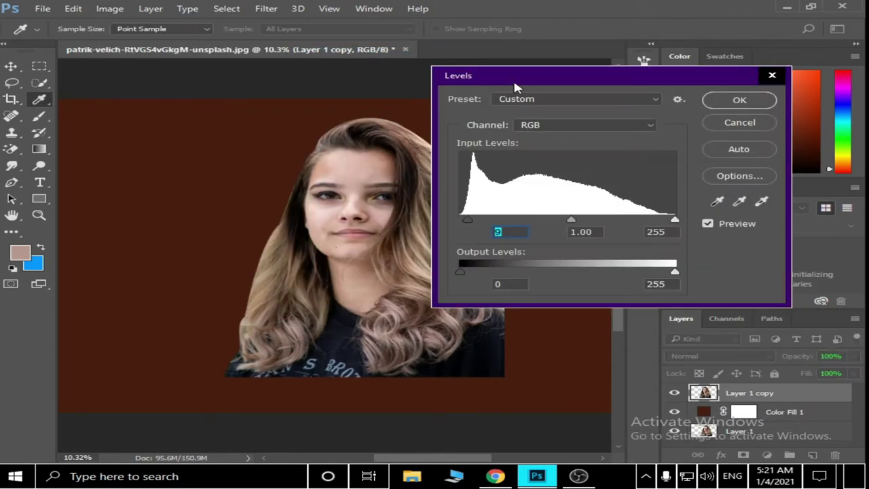
left_click_drag(513, 87, 567, 86)
key("Return")
scroll(394, 200, "up", 2)
scroll(303, 301, "down", 3)
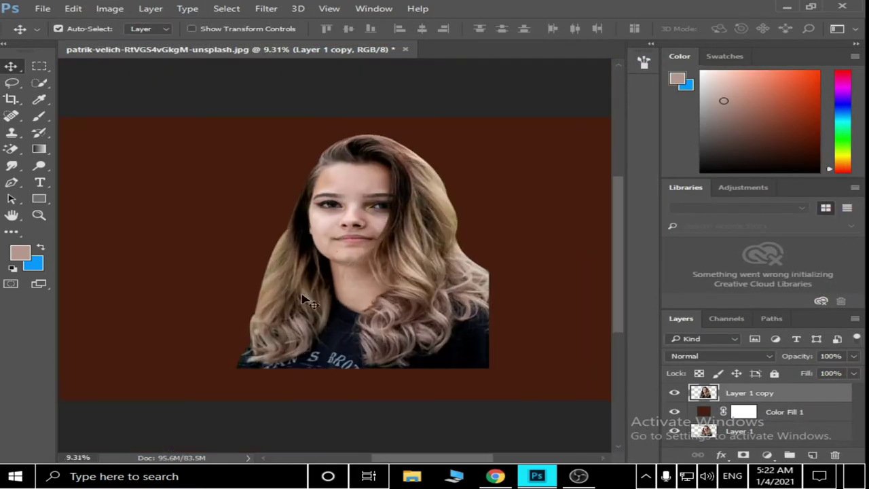
left_click(109, 8)
left_click(326, 39)
left_click_drag(659, 158, 656, 159)
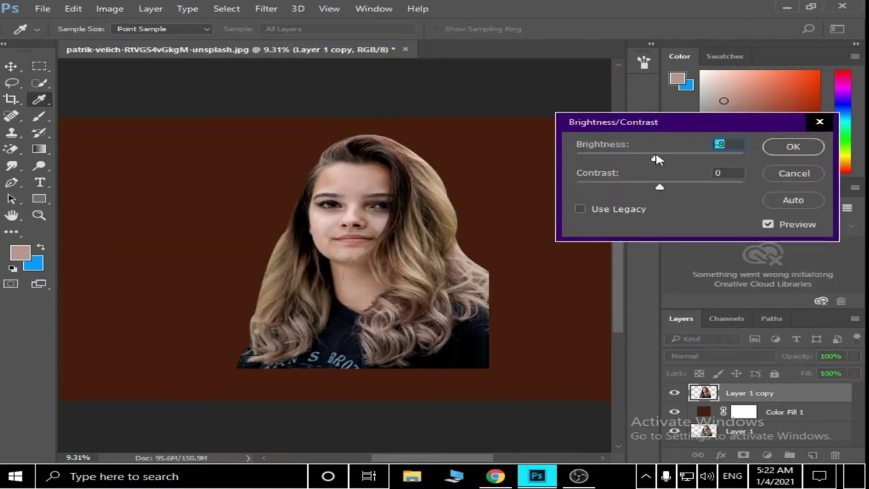
key("Return")
- Sharpen the girl with Unsharp Mask at 500% amount and a 3.4-pixel radius
left_click(266, 8)
mouse_move(283, 221)
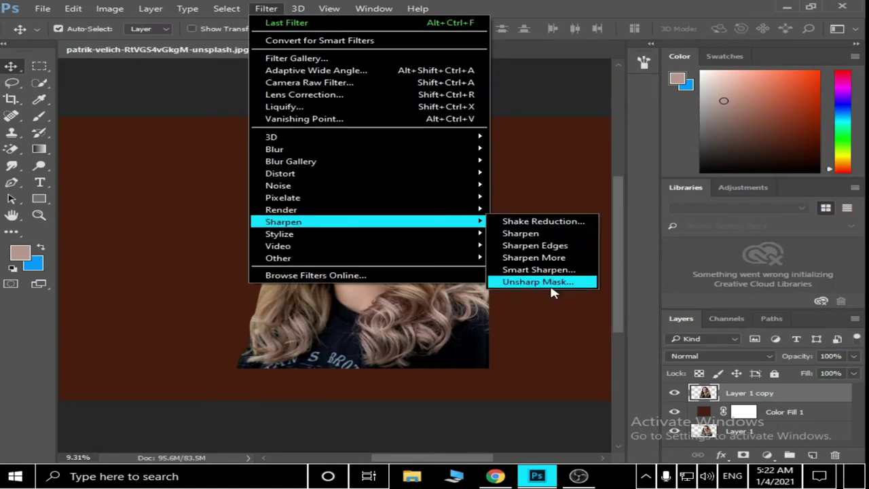
left_click(538, 281)
left_click(346, 224)
left_click_drag(415, 101, 415, 169)
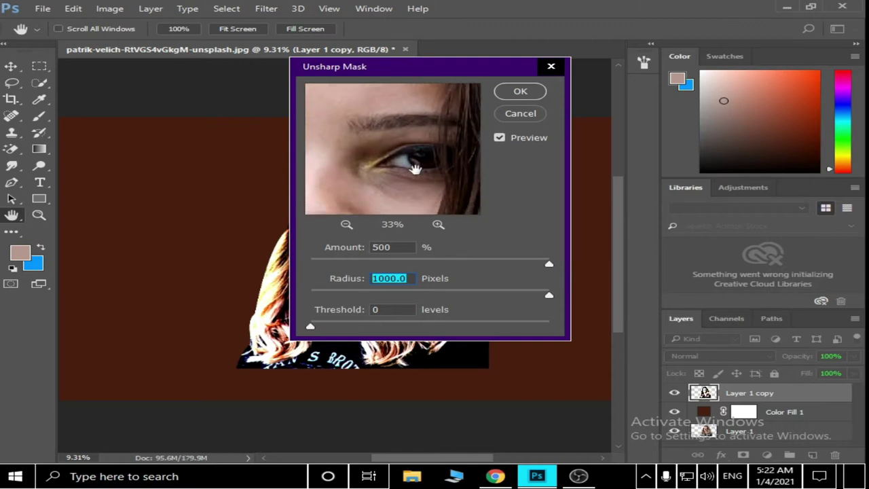
left_click_drag(549, 295, 328, 294)
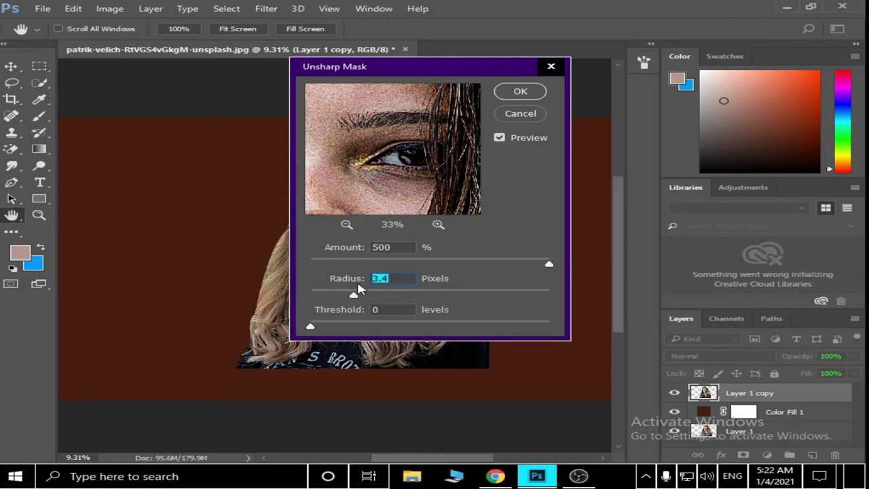
key("Return")
key("v")
scroll(346, 204, "up", 5)
scroll(346, 204, "down", 3)
scroll(346, 204, "down", 2)
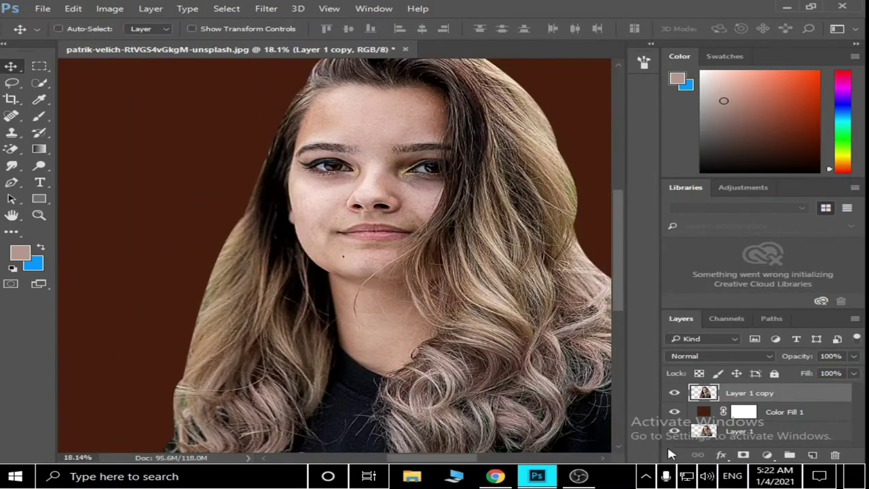
key("ctrl+j")
- Apply a High Pass filter to the duplicate layer and set its blend mode to Overlay
left_click(267, 8)
left_click(523, 268)
left_click(346, 245)
left_click_drag(400, 180, 444, 244)
mouse_move(342, 283)
left_mouse_down()
mouse_move(459, 283)
mouse_move(363, 282)
left_mouse_up()
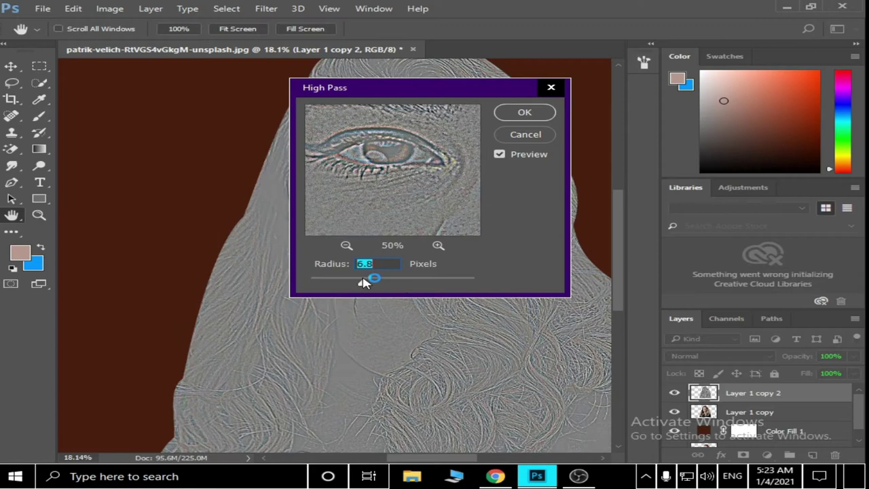
key("Return")
left_click(720, 355)
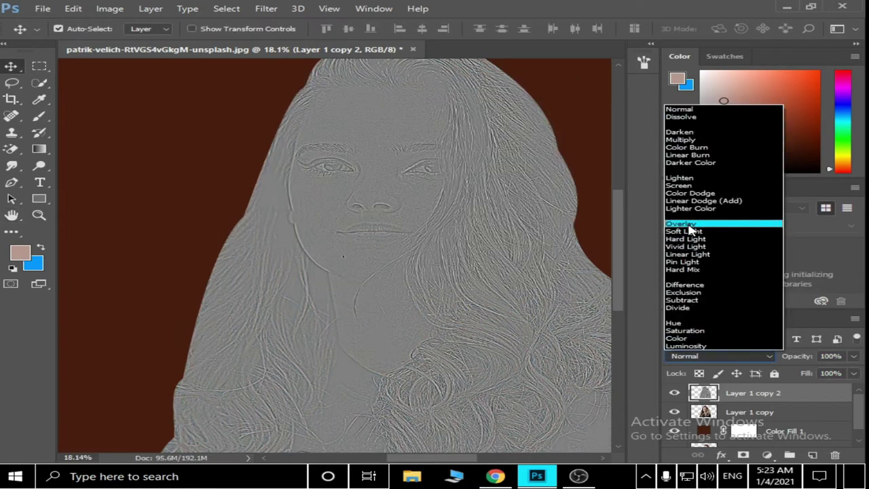
left_click(690, 224)
- Merge the Overlay detail into the portrait and duplicate the result as Layer 1 copy 3
key("ctrl+1")
key("ctrl+0")
double_click(750, 411)
key("Return")
right_click(685, 400)
left_click(557, 363)
key("ctrl+j")
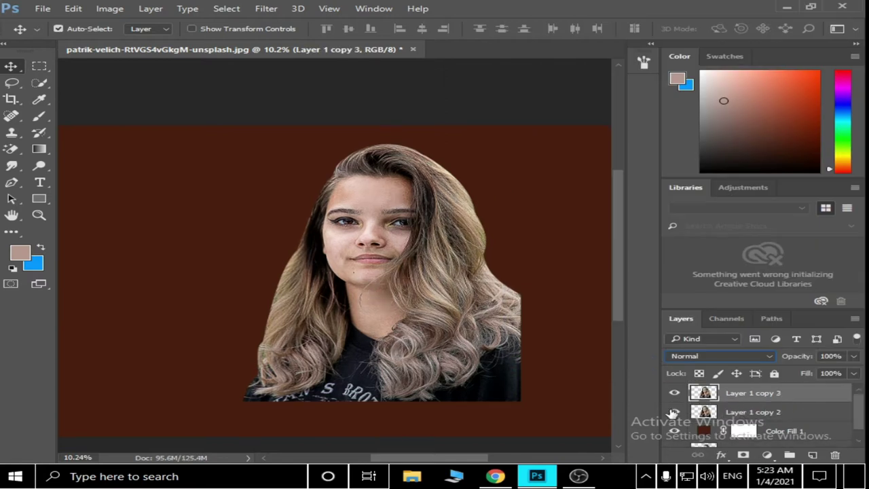
left_click(5, 167)
left_click(81, 28)
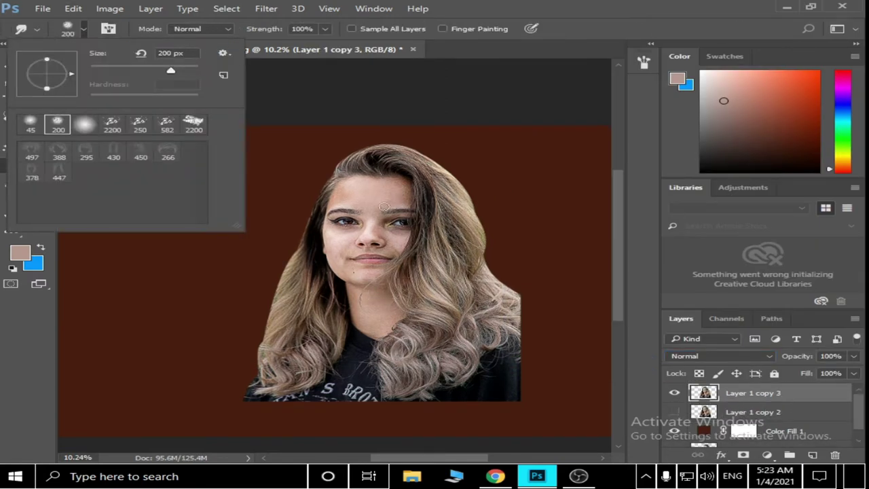
- Choose and size a Smudge brush, then smooth the skin across the forehead to the hairline
left_click(383, 205)
key("bracketright")
key("bracketright")
key("bracketright")
scroll(370, 198, "up", 3)
scroll(380, 195, "up", 2)
key("bracketleft")
left_click_drag(442, 197, 365, 191)
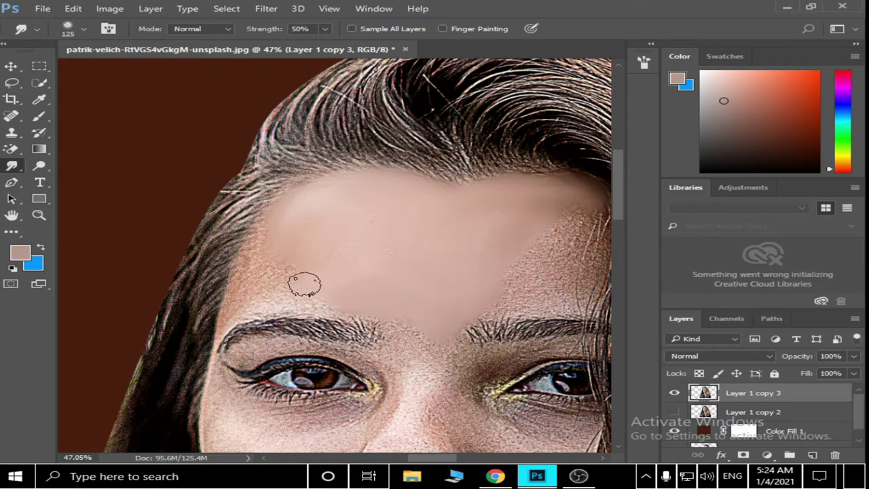
scroll(527, 295, "down", 2)
scroll(502, 204, "up", 4)
mouse_move(476, 189)
left_mouse_down()
mouse_move(488, 329)
mouse_move(442, 278)
mouse_move(349, 330)
mouse_move(379, 275)
left_mouse_up()
scroll(271, 274, "down", 2)
scroll(305, 258, "up", 2)
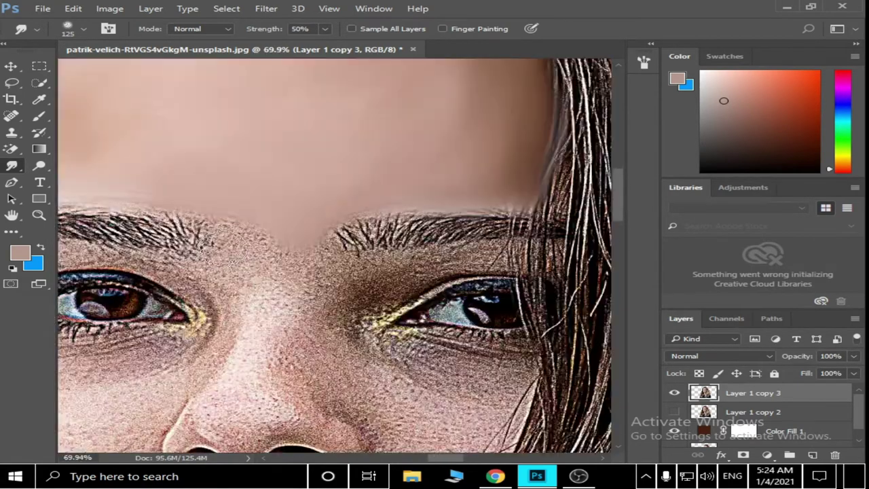
scroll(324, 242, "up", 2)
scroll(258, 299, "down", 5)
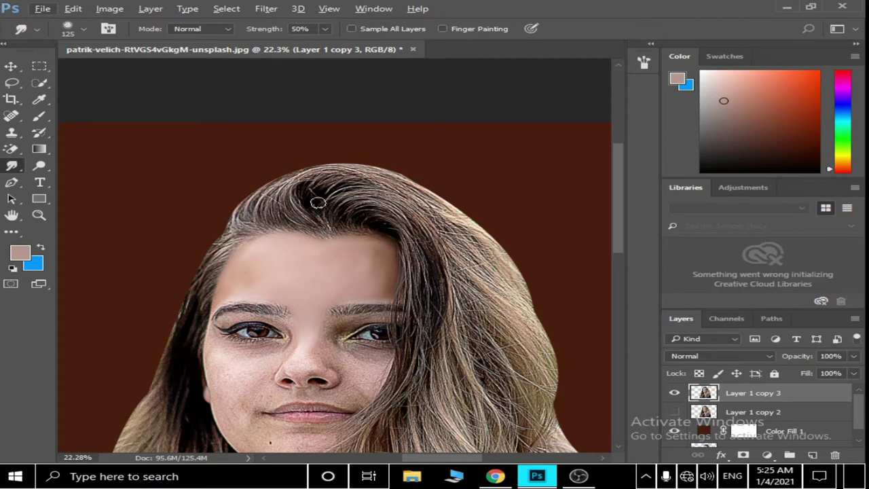
scroll(291, 315, "up", 3)
- Smudge the skin beside the nose bridge, the cheek below the eye, and near the nostril
left_click_drag(327, 259, 391, 357)
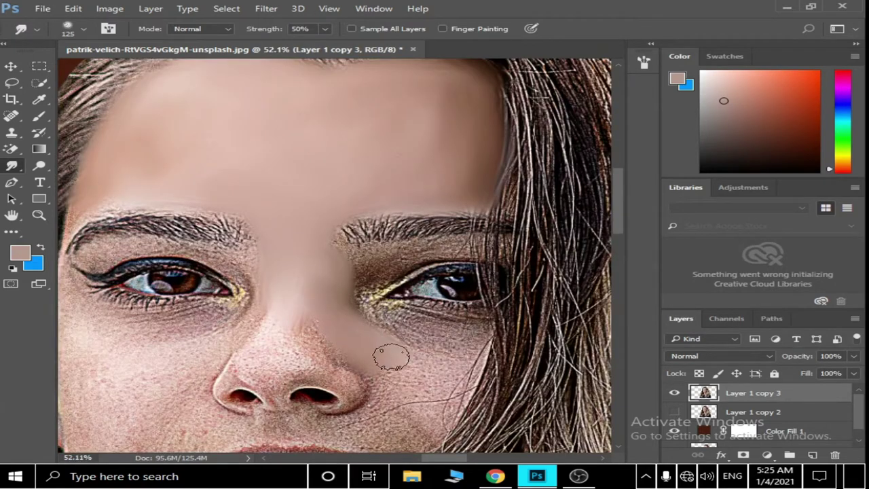
scroll(343, 385, "down", 1)
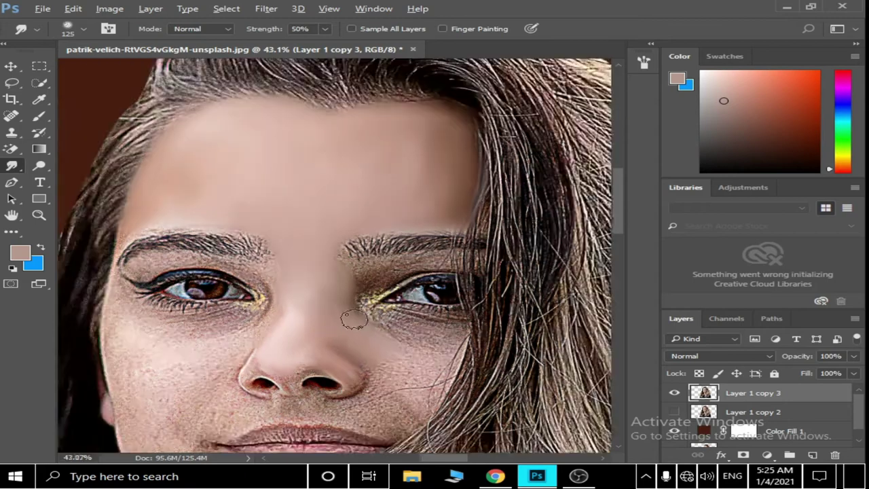
scroll(351, 314, "up", 3)
scroll(178, 339, "down", 1)
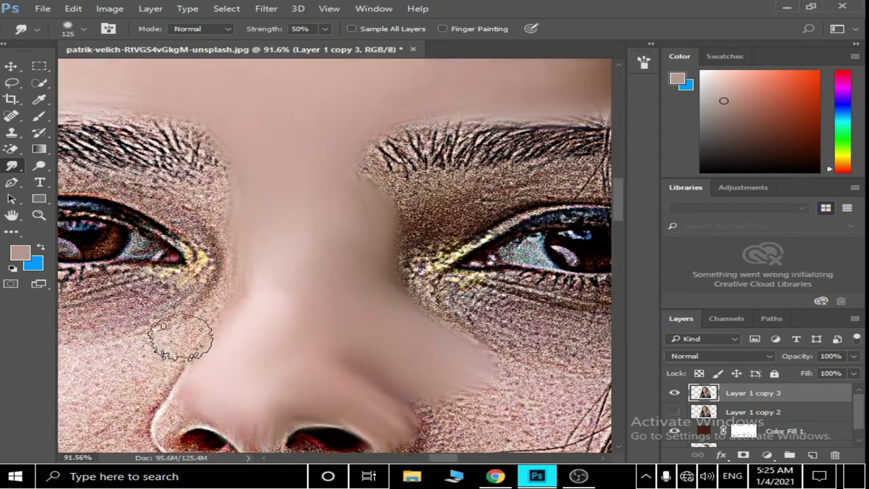
scroll(323, 252, "down", 2)
scroll(324, 252, "up", 3)
mouse_move(443, 274)
left_mouse_down()
mouse_move(482, 310)
mouse_move(365, 291)
mouse_move(445, 388)
left_mouse_up()
mouse_move(362, 352)
left_mouse_down()
mouse_move(306, 381)
mouse_move(414, 408)
left_mouse_up()
scroll(413, 407, "down", 2)
scroll(359, 373, "up", 3)
- With a smaller brush, smudge the under-eye texture and upper lash line into a soft grey band
key("bracketleft")
key("bracketleft")
key("bracketleft")
mouse_move(298, 287)
left_mouse_down()
mouse_move(397, 285)
mouse_move(241, 261)
mouse_move(252, 217)
mouse_move(287, 188)
mouse_move(409, 163)
mouse_move(264, 192)
left_mouse_up()
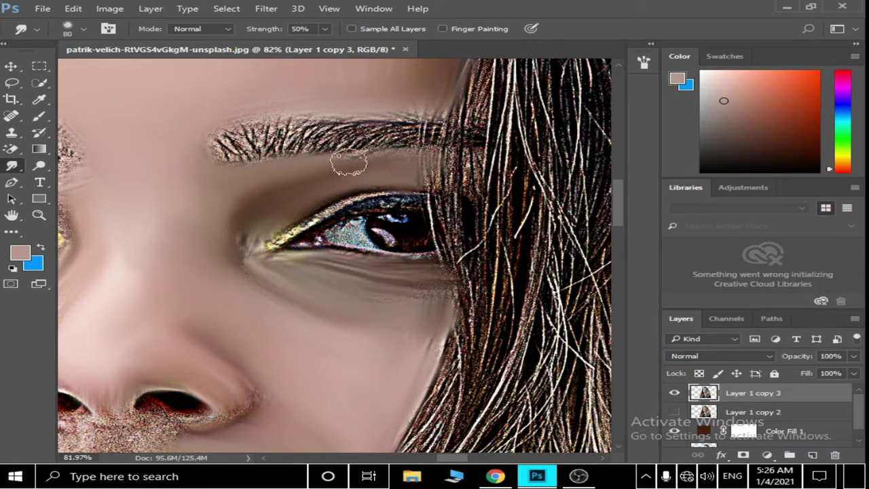
scroll(326, 241, "up", 5)
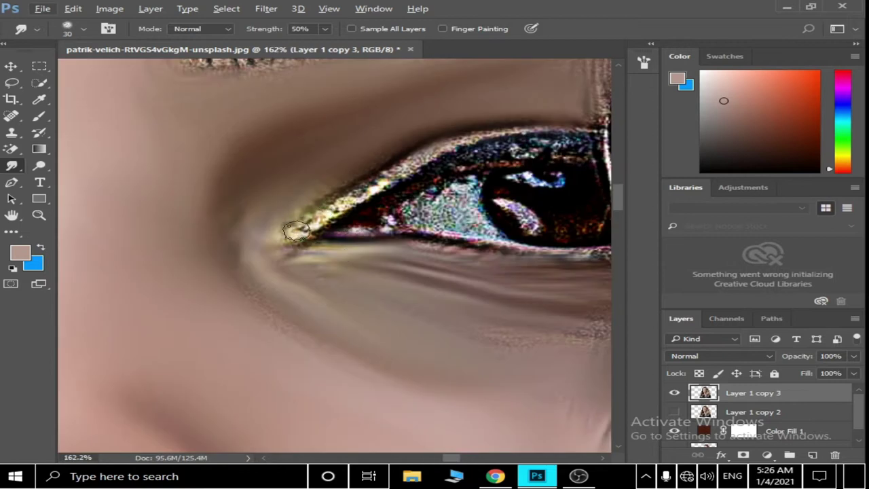
left_click_drag(414, 173, 586, 125)
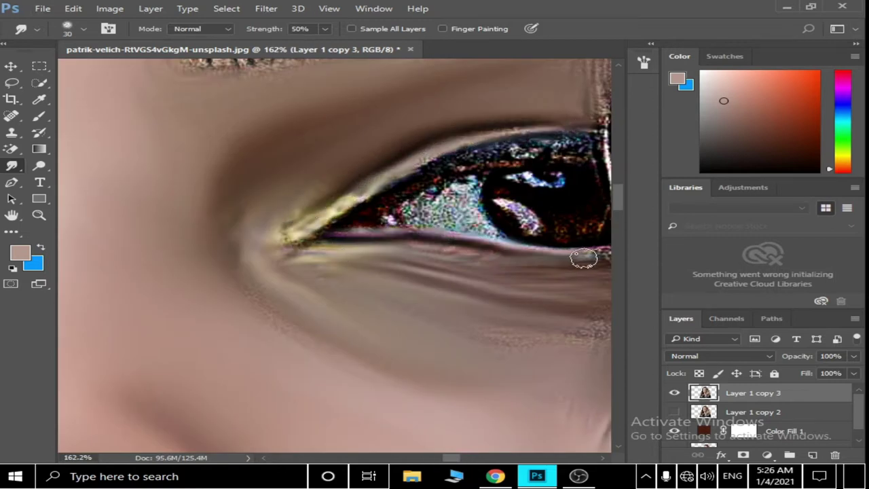
left_click_drag(427, 169, 541, 148)
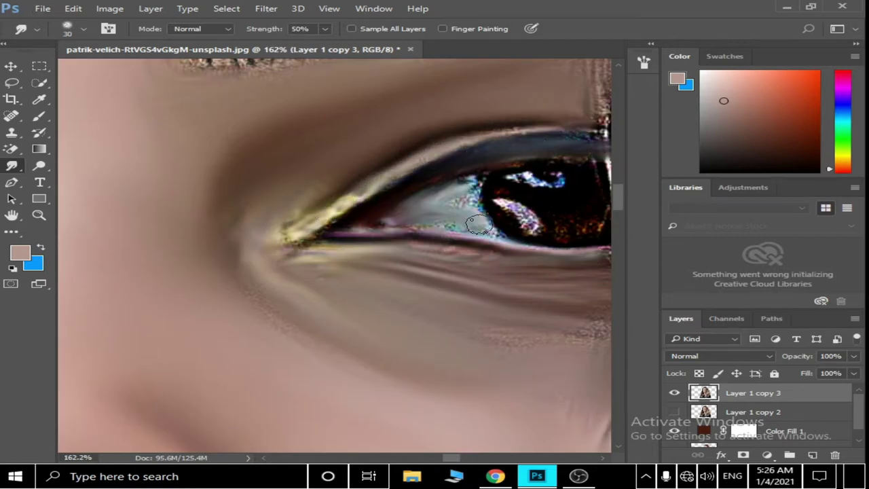
scroll(467, 184, "down", 3)
scroll(442, 272, "up", 5)
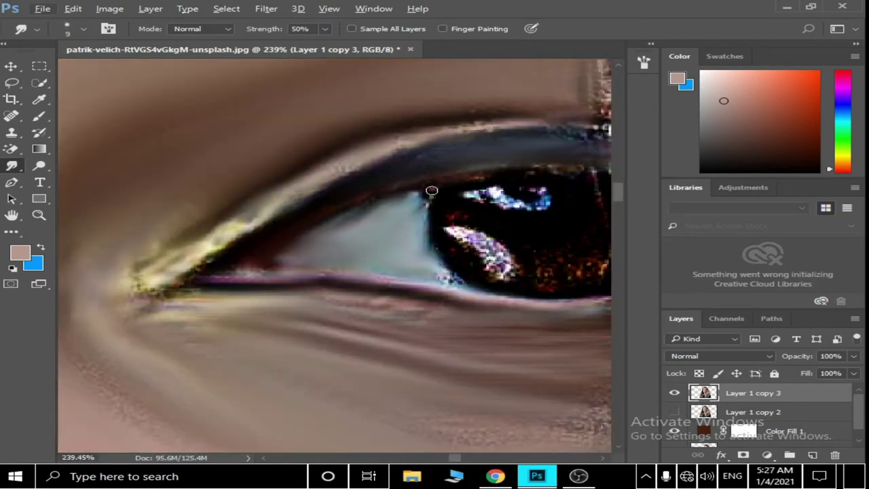
scroll(305, 240, "down", 3)
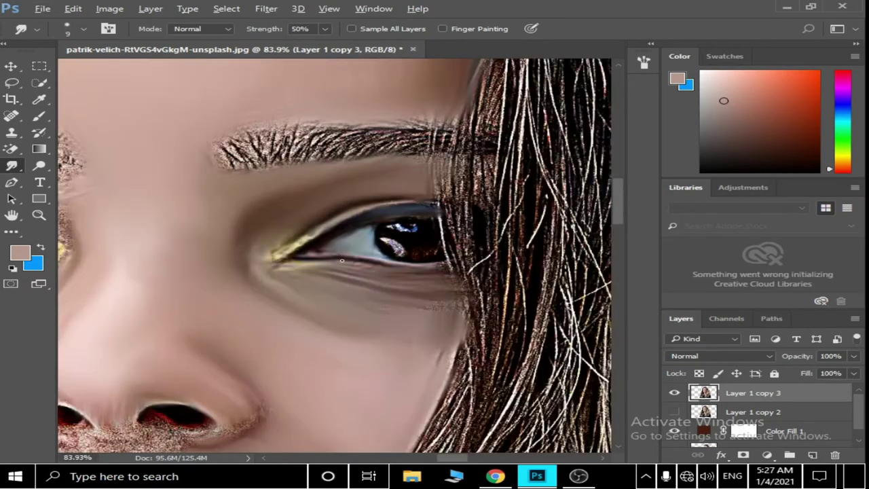
scroll(387, 275, "up", 4)
scroll(352, 311, "down", 3)
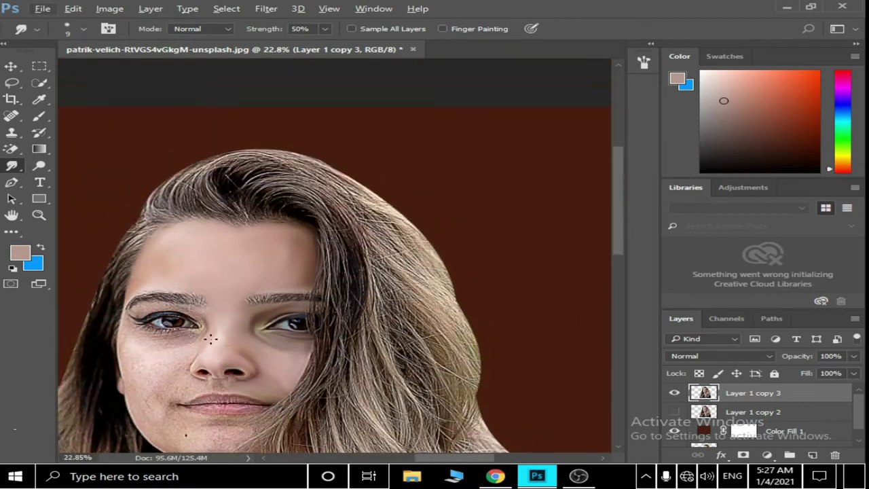
- Smudge the grainy skin left of and below the nostril smooth
scroll(330, 255, "up", 5)
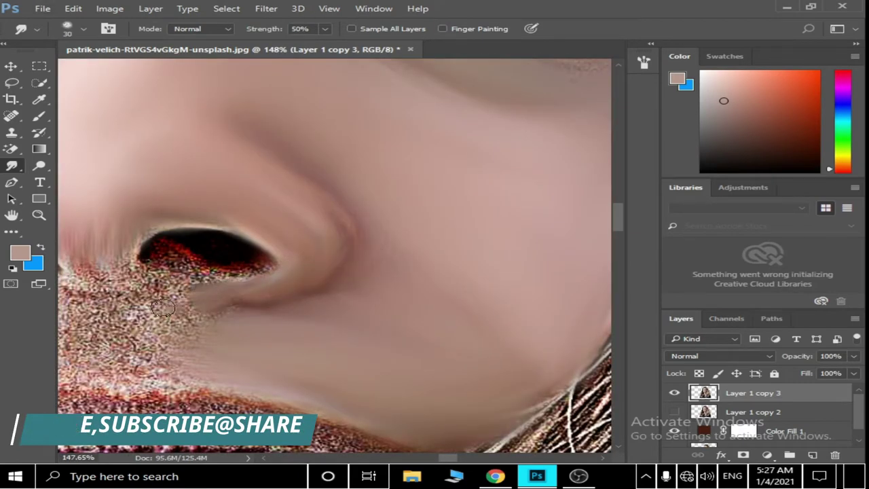
left_click_drag(163, 309, 129, 277)
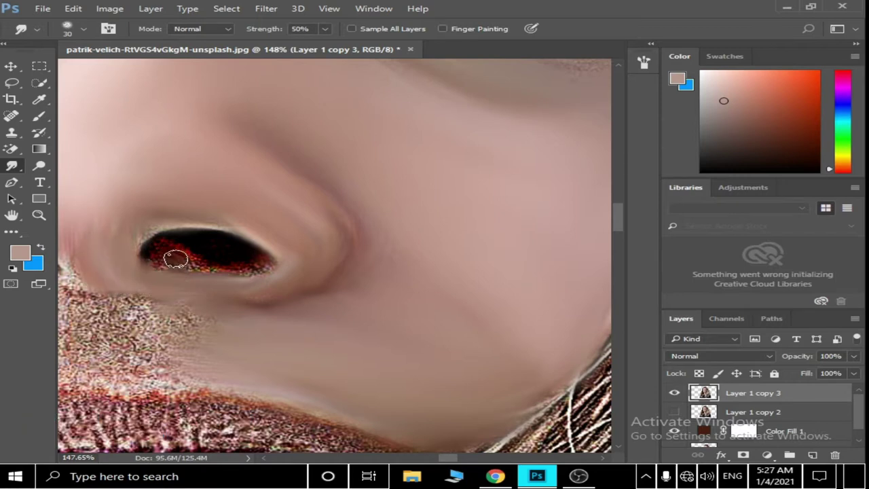
scroll(255, 247, "down", 3)
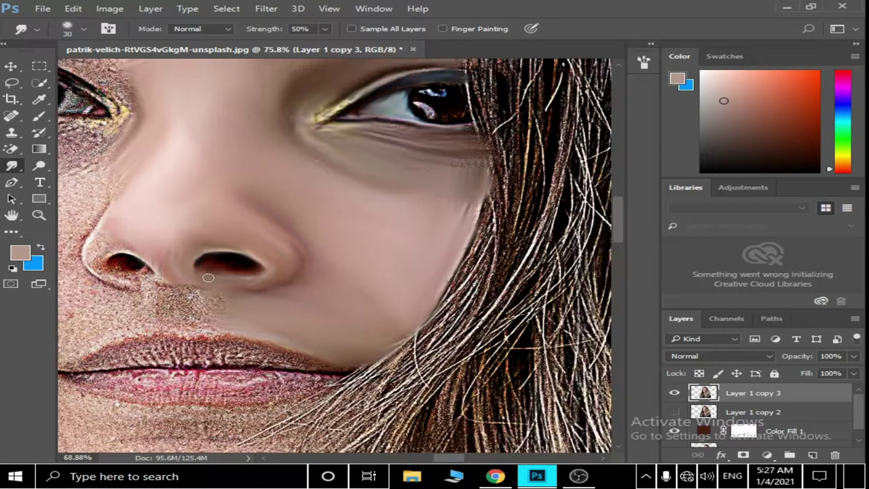
scroll(225, 297, "up", 4)
mouse_move(207, 277)
left_mouse_down()
mouse_move(210, 310)
mouse_move(170, 333)
mouse_move(167, 208)
left_mouse_up()
scroll(234, 235, "down", 2)
scroll(234, 235, "down", 2)
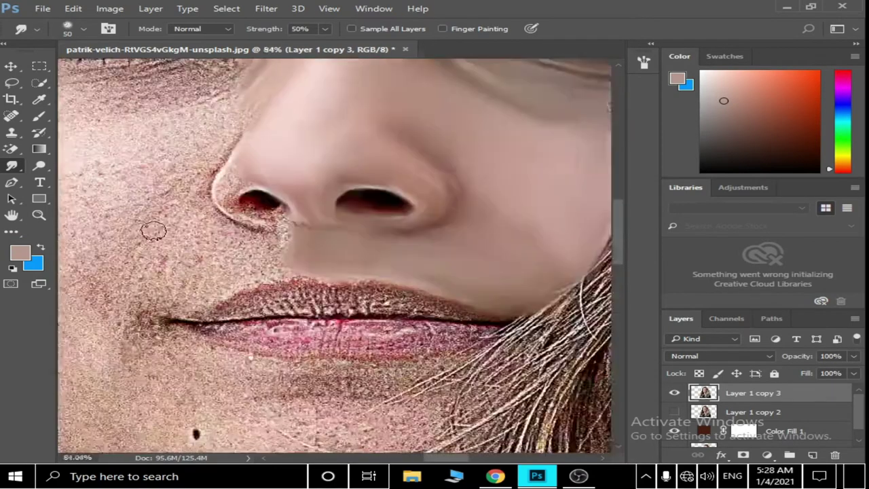
scroll(151, 229, "up", 4)
mouse_move(346, 278)
left_mouse_down()
mouse_move(283, 355)
mouse_move(200, 212)
mouse_move(184, 315)
mouse_move(359, 340)
mouse_move(194, 412)
left_mouse_up()
- Blend the noisy skin under the nostril and beside the nostril rim
scroll(244, 246, "down", 4)
scroll(244, 246, "up", 4)
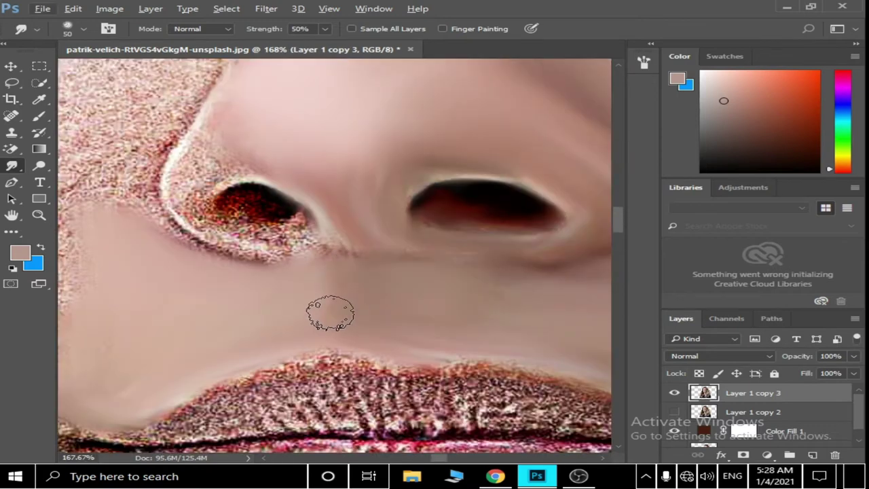
scroll(296, 329, "down", 4)
scroll(272, 278, "up", 5)
mouse_move(401, 330)
left_mouse_down()
mouse_move(285, 288)
mouse_move(305, 213)
mouse_move(350, 255)
left_mouse_up()
scroll(349, 126, "down", 1)
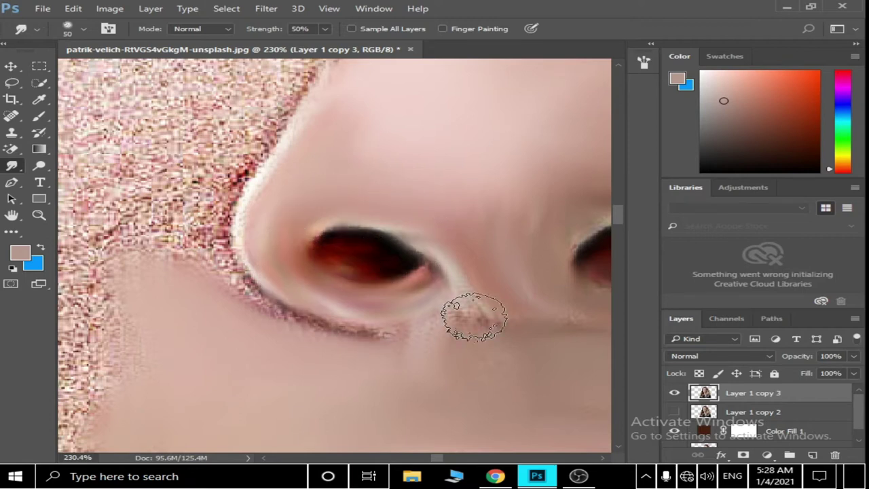
left_click_drag(378, 348, 210, 291)
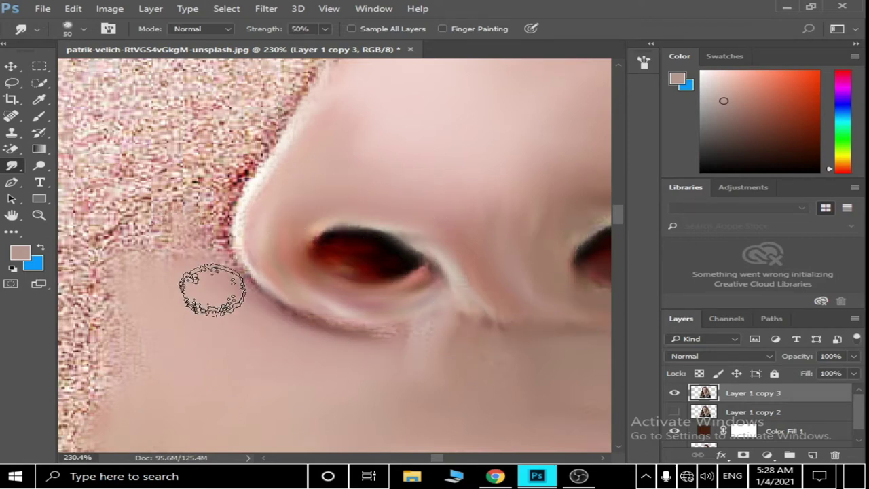
scroll(136, 278, "down", 5)
scroll(316, 233, "up", 6)
left_click_drag(316, 232, 478, 312)
- Smudge the grainy skin under the eyebrow, around the eye corner and on the upper cheek
scroll(342, 267, "down", 5)
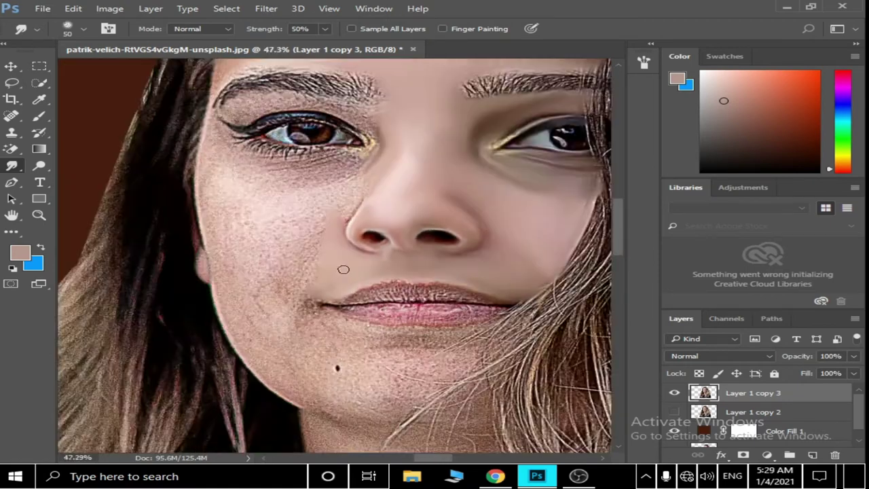
scroll(326, 136, "up", 5)
left_click_drag(292, 217, 412, 286)
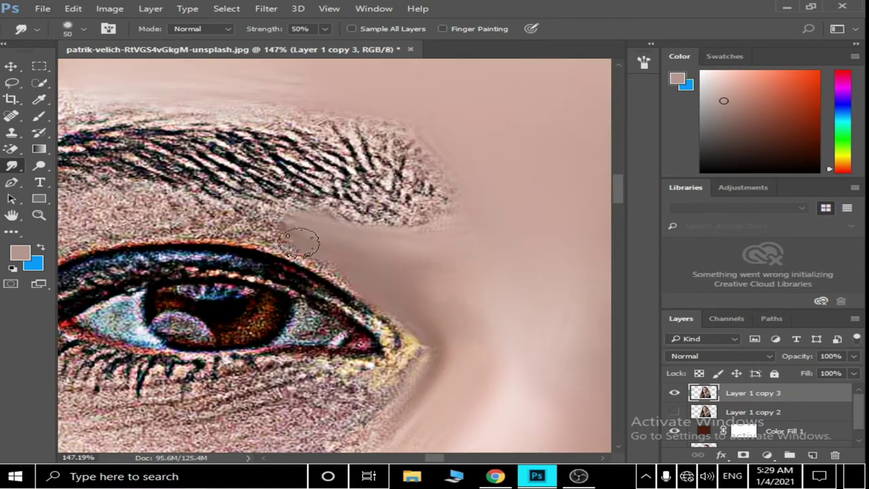
left_click_drag(299, 241, 161, 217)
scroll(161, 217, "down", 2)
scroll(299, 224, "up", 1)
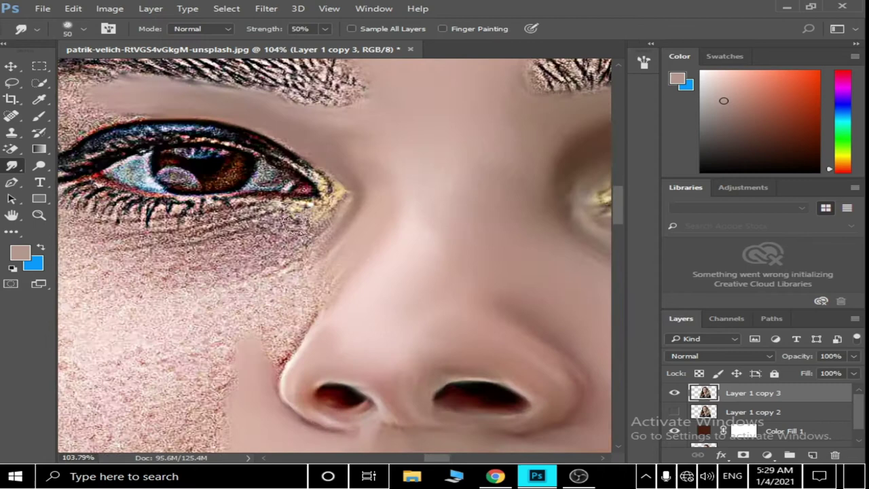
scroll(299, 224, "up", 2)
mouse_move(340, 126)
left_mouse_down()
mouse_move(359, 171)
mouse_move(347, 303)
mouse_move(319, 197)
mouse_move(271, 145)
left_mouse_up()
scroll(336, 319, "down", 2)
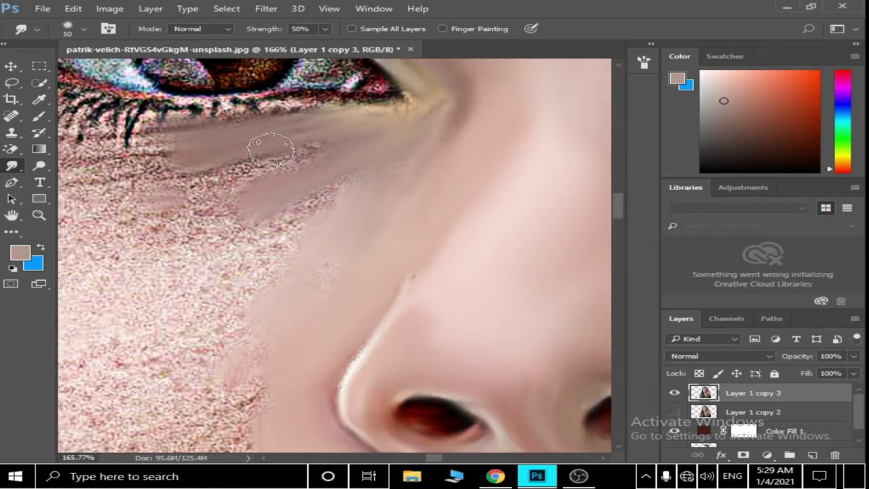
scroll(281, 237, "down", 2)
scroll(237, 216, "up", 1)
mouse_move(236, 216)
left_mouse_down()
mouse_move(252, 310)
mouse_move(291, 204)
mouse_move(262, 203)
left_mouse_up()
scroll(175, 207, "down", 3)
scroll(175, 207, "up", 4)
left_click_drag(379, 127, 272, 126)
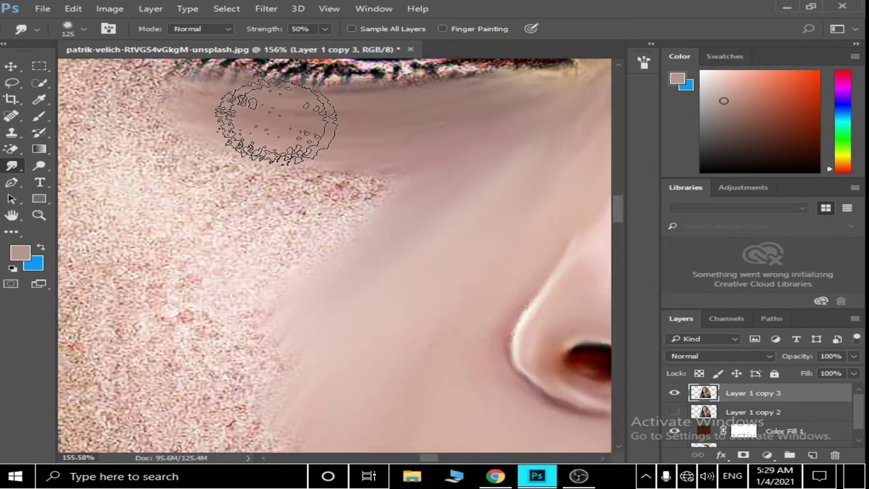
scroll(271, 126, "down", 1)
scroll(242, 184, "up", 2)
- Lower the Smudge strength to 13% and soften the cheek skin toward the eye
key("1")
key("3")
scroll(366, 258, "down", 2)
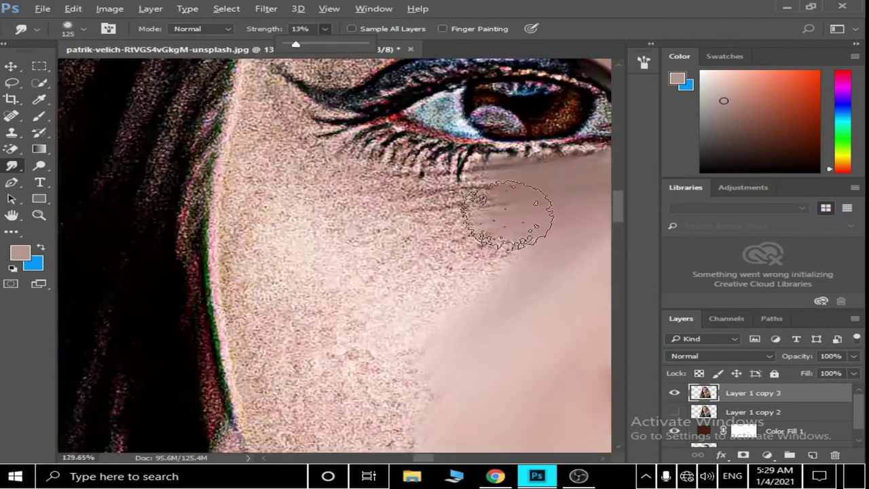
scroll(367, 258, "down", 1)
mouse_move(455, 196)
left_mouse_down()
mouse_move(421, 288)
mouse_move(369, 194)
left_mouse_up()
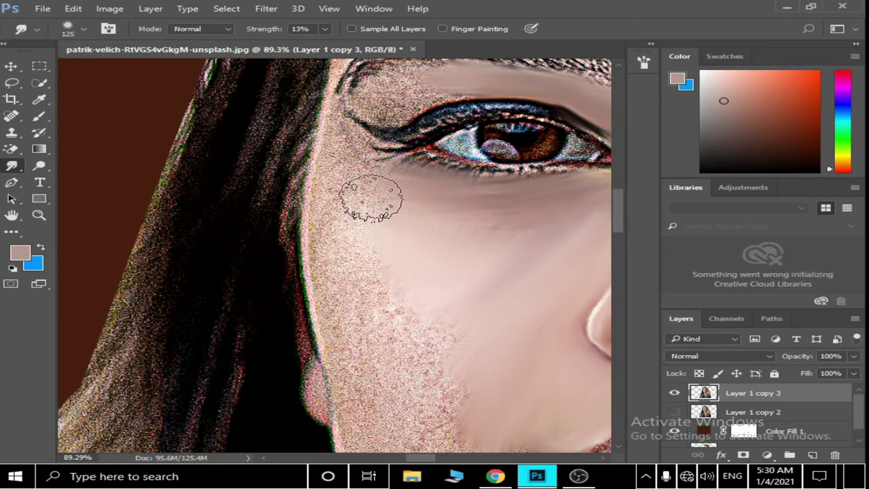
scroll(465, 279, "down", 3)
- Raise the strength to 52%, shrink the brush to 60, and blend the noisy upper cheek
left_click_drag(360, 46, 362, 46)
mouse_move(369, 213)
left_mouse_down()
mouse_move(349, 213)
mouse_move(475, 355)
mouse_move(444, 292)
left_mouse_up()
scroll(475, 356, "down", 2)
scroll(394, 252, "up", 2)
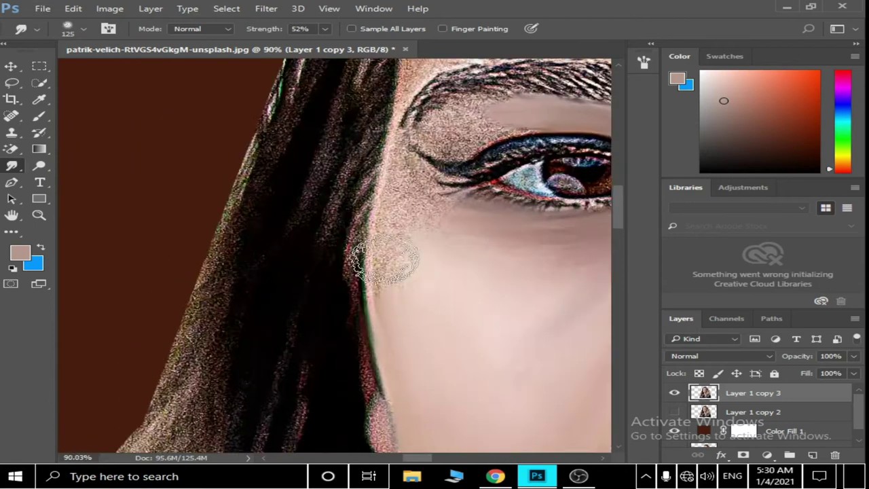
scroll(394, 252, "up", 3)
key("bracketleft")
key("bracketleft")
key("bracketleft")
mouse_move(377, 362)
left_mouse_down()
mouse_move(436, 149)
mouse_move(456, 165)
mouse_move(389, 192)
mouse_move(371, 338)
mouse_move(394, 125)
mouse_move(430, 310)
mouse_move(511, 222)
mouse_move(500, 258)
mouse_move(473, 219)
left_mouse_up()
- Smudge the inner eye corner and upper lash line into a smooth dark stroke
scroll(427, 431, "down", 5)
scroll(349, 220, "up", 3)
scroll(353, 221, "up", 3)
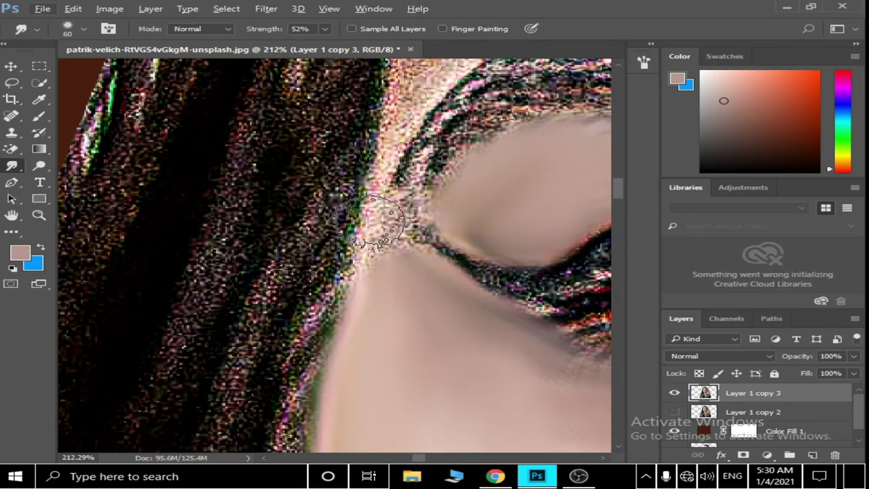
mouse_move(429, 203)
left_mouse_down()
mouse_move(378, 238)
mouse_move(428, 266)
left_mouse_up()
scroll(379, 238, "up", 1)
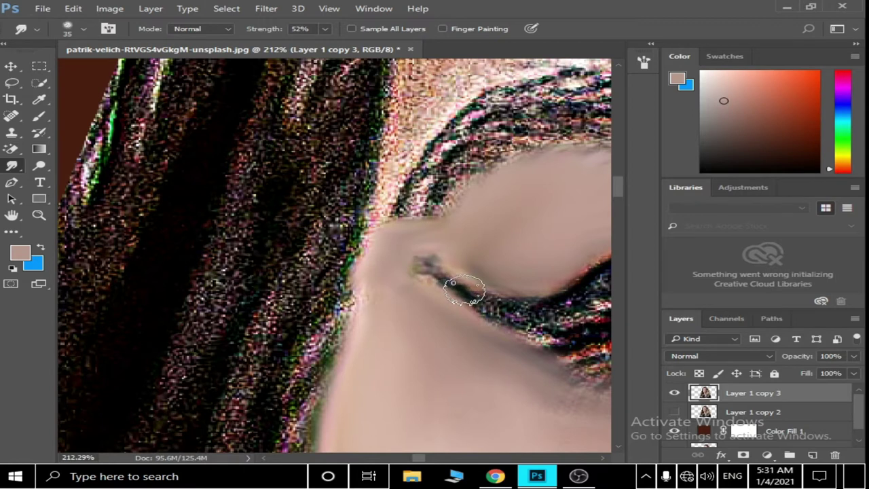
scroll(543, 319, "down", 2)
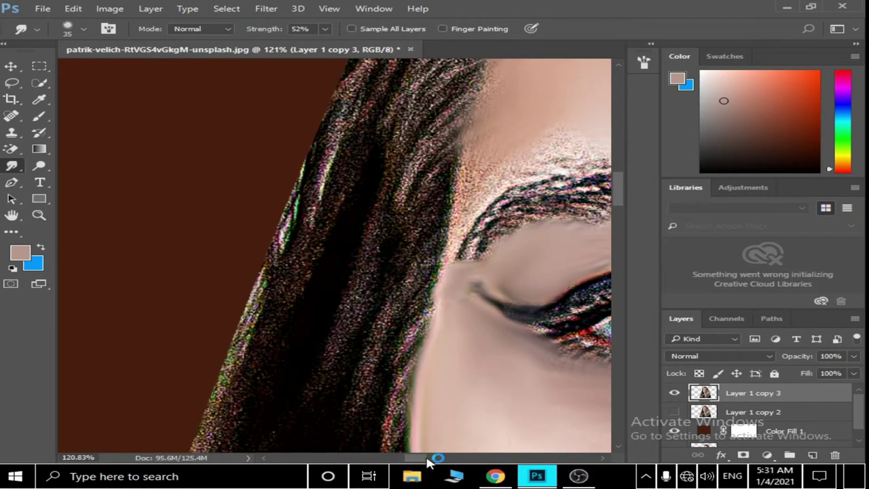
scroll(429, 462, "right", 3)
scroll(380, 316, "up", 4)
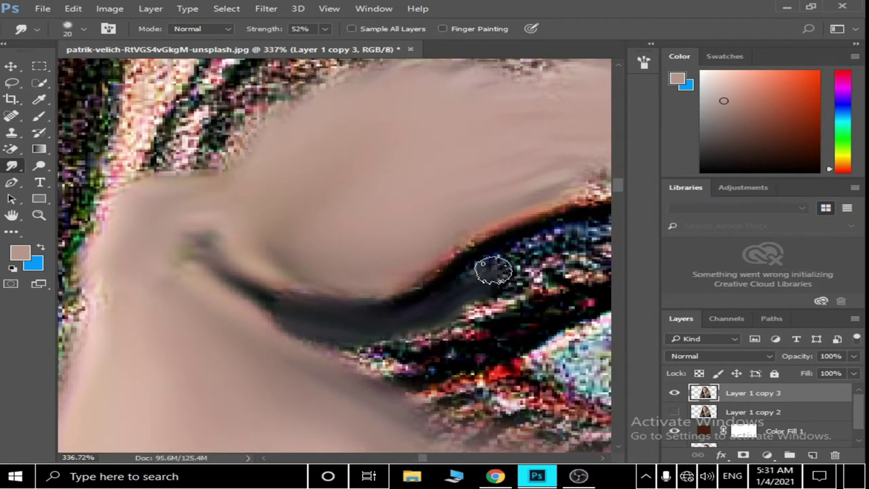
left_click_drag(493, 272, 499, 256)
scroll(340, 313, "down", 2)
scroll(374, 320, "down", 4)
scroll(380, 340, "up", 4)
scroll(364, 328, "up", 2)
left_click_drag(382, 357, 475, 360)
- Blend and soften the lower lid along the lower lash line
scroll(351, 347, "down", 3)
scroll(391, 333, "up", 3)
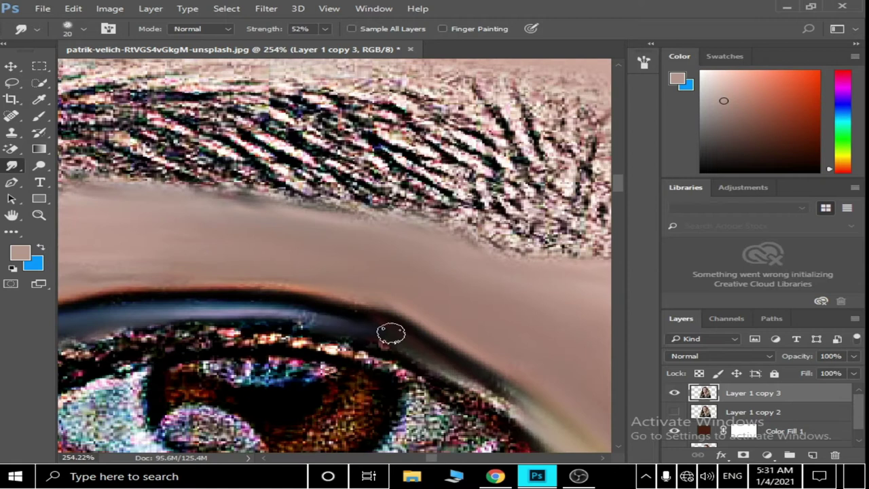
scroll(366, 314, "down", 3)
scroll(388, 300, "up", 4)
mouse_move(388, 301)
left_mouse_down()
mouse_move(333, 275)
mouse_move(359, 307)
left_mouse_up()
left_click_drag(466, 402, 281, 408)
scroll(281, 407, "down", 3)
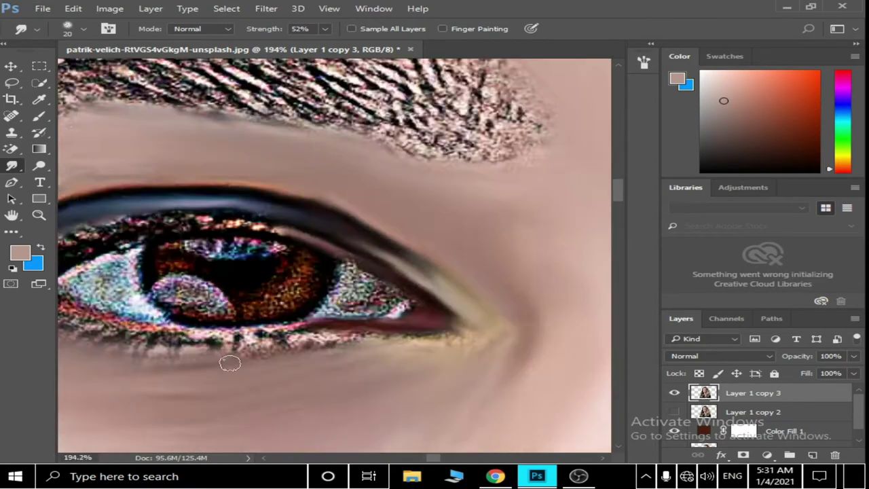
scroll(228, 363, "up", 3)
left_click_drag(192, 321, 577, 327)
scroll(476, 337, "down", 3)
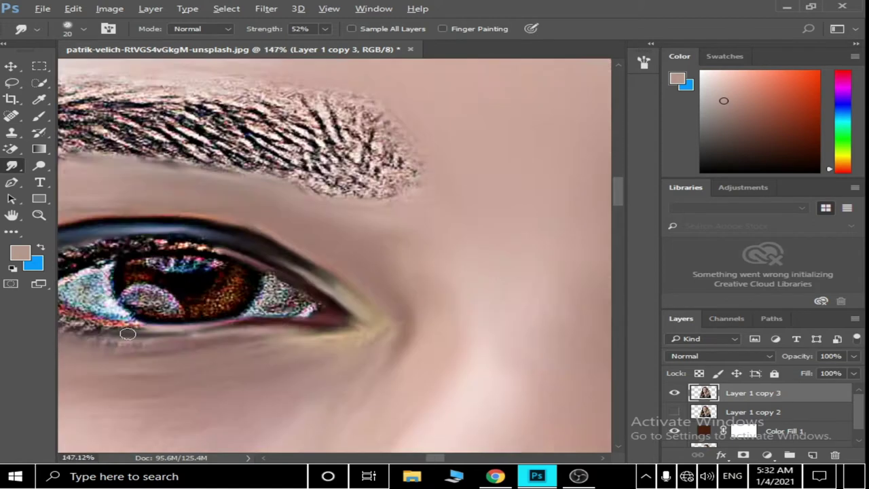
scroll(476, 337, "up", 2)
scroll(476, 337, "up", 1)
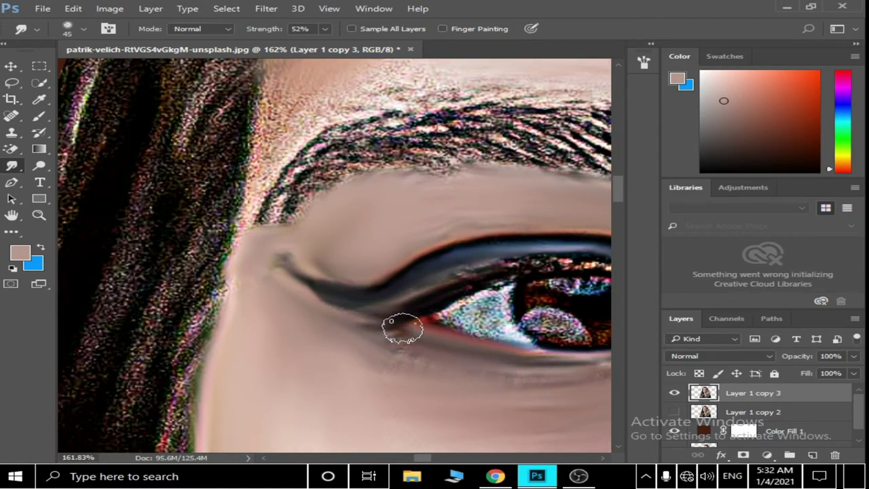
scroll(384, 366, "up", 3)
- With a smaller brush, smooth the speckled eye white beside the iris
key("bracketleft")
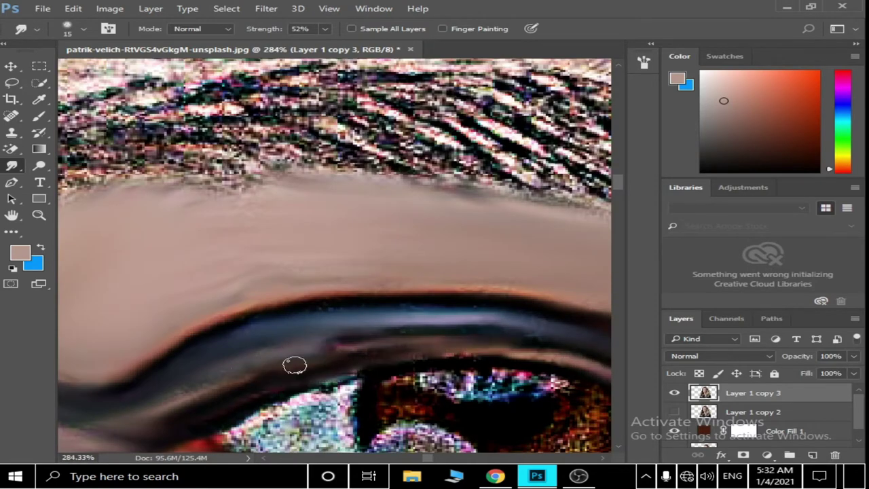
scroll(294, 365, "down", 5)
scroll(295, 365, "down", 4)
scroll(435, 352, "down", 3)
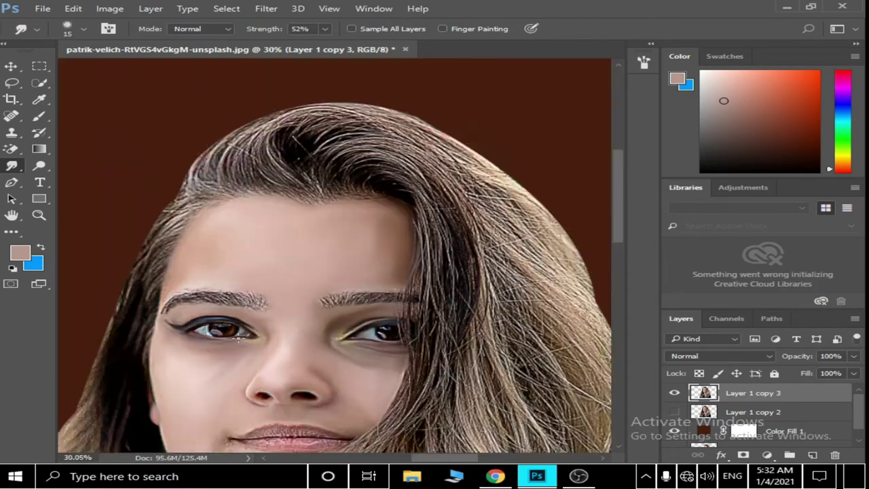
scroll(367, 261, "up", 10)
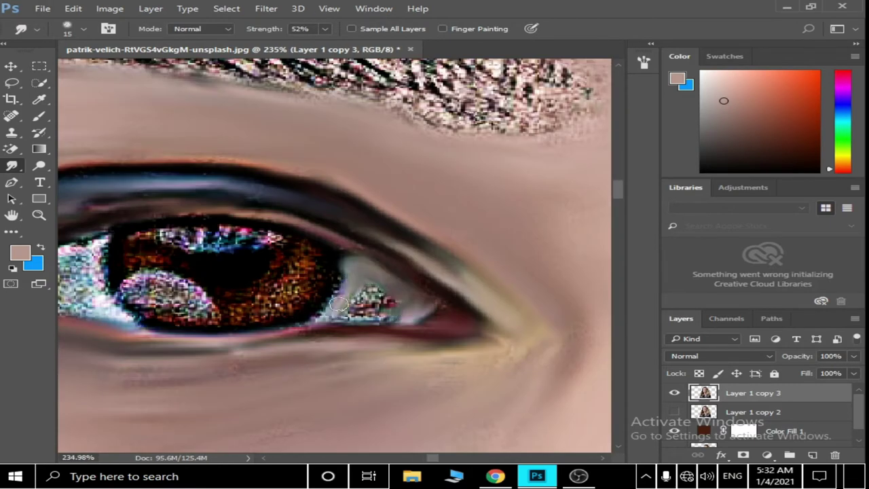
left_click_drag(340, 305, 387, 311)
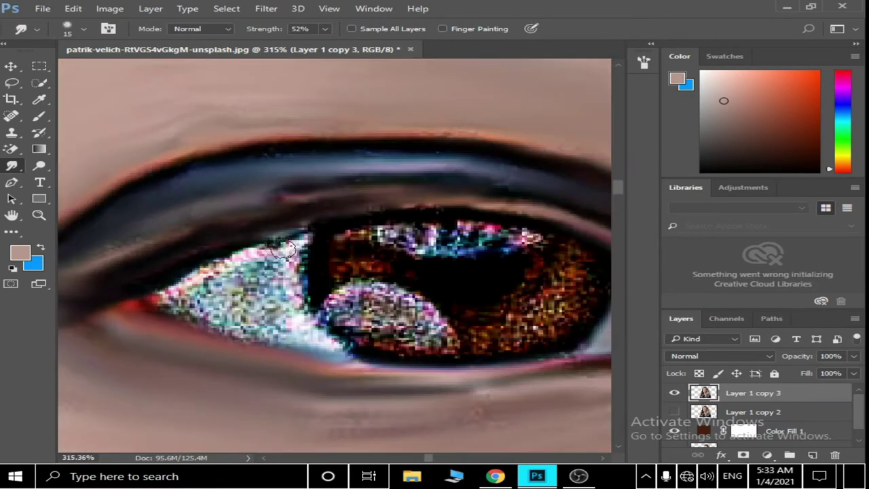
mouse_move(296, 252)
left_mouse_down()
mouse_move(241, 286)
mouse_move(208, 291)
mouse_move(290, 262)
left_mouse_up()
key("ctrl+0")
- Enlarge the Smudge brush to 80 and smooth the speckled skin below the lower lip
scroll(317, 303, "up", 3)
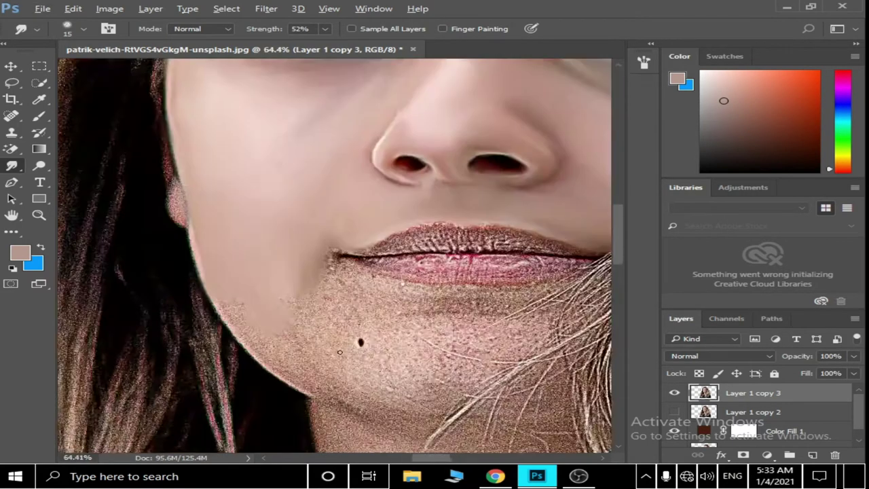
scroll(317, 304, "up", 2)
key("bracketright")
key("bracketright")
key("bracketright")
mouse_move(327, 245)
left_mouse_down()
mouse_move(458, 288)
mouse_move(349, 279)
mouse_move(306, 302)
mouse_move(407, 317)
mouse_move(475, 388)
left_mouse_up()
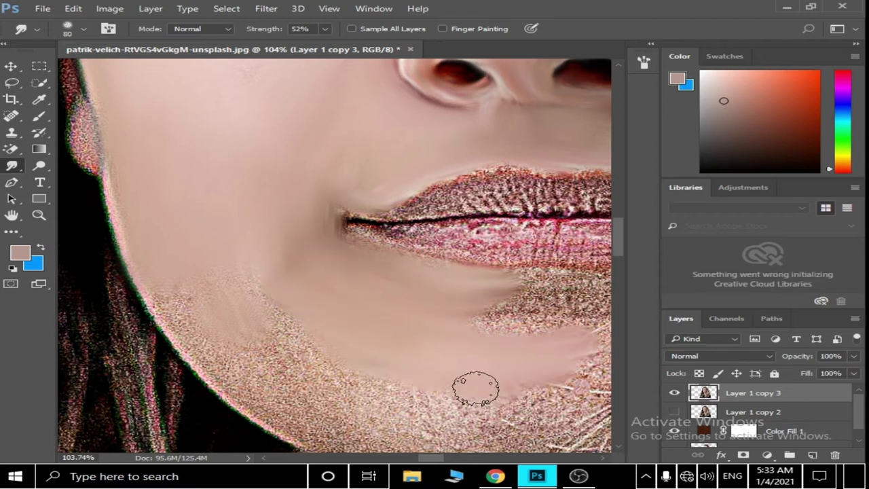
scroll(475, 387, "down", 2)
mouse_move(160, 209)
left_mouse_down()
mouse_move(222, 306)
mouse_move(272, 340)
mouse_move(233, 249)
left_mouse_up()
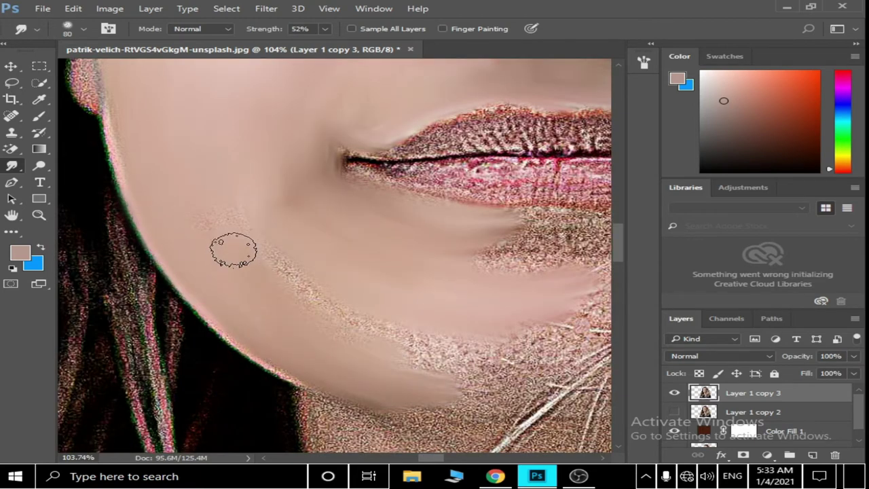
scroll(91, 217, "up", 2)
mouse_move(91, 218)
left_mouse_down()
mouse_move(118, 230)
mouse_move(306, 435)
left_mouse_up()
scroll(305, 407, "down", 5)
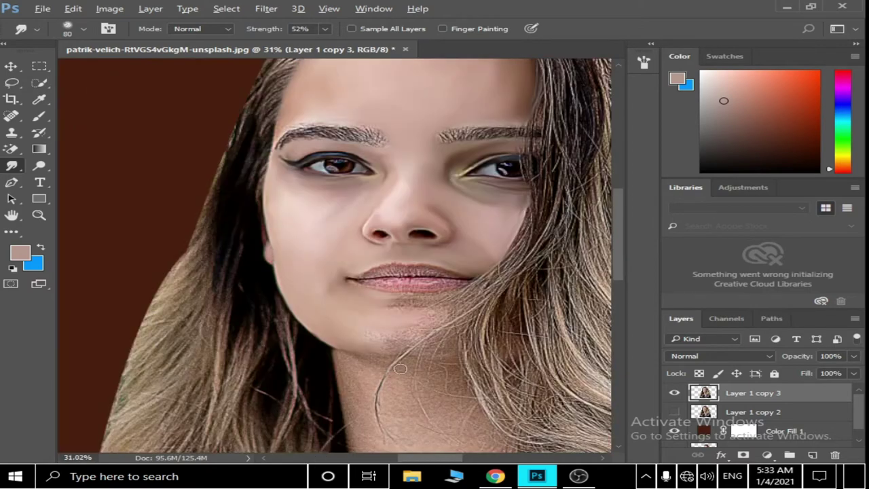
scroll(407, 285, "up", 5)
- Soften the chin and jaw texture and blend the chin skin into the hair edge
mouse_move(380, 187)
left_mouse_down()
mouse_move(429, 185)
mouse_move(466, 223)
left_mouse_up()
scroll(509, 258, "down", 3)
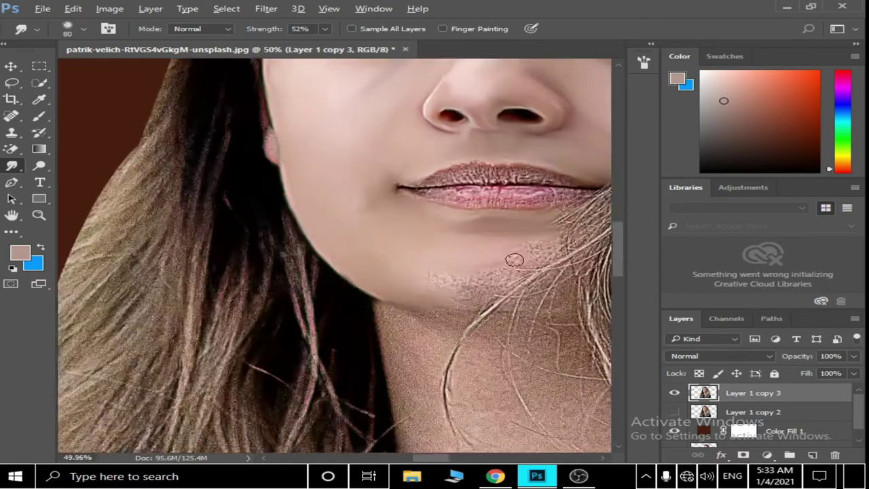
scroll(508, 258, "down", 1)
scroll(353, 245, "up", 4)
scroll(353, 247, "down", 2)
mouse_move(418, 180)
left_mouse_down()
mouse_move(256, 282)
mouse_move(204, 340)
left_mouse_up()
scroll(204, 338, "down", 3)
scroll(204, 337, "up", 5)
left_click_drag(245, 203, 210, 180)
scroll(305, 190, "up", 2)
mouse_move(419, 192)
left_mouse_down()
mouse_move(489, 272)
mouse_move(349, 242)
left_mouse_up()
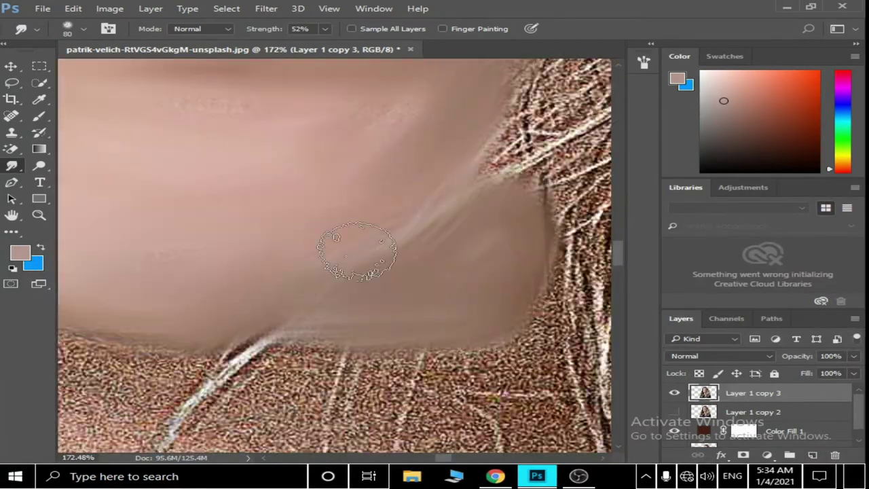
scroll(349, 242, "down", 5)
scroll(515, 205, "up", 2)
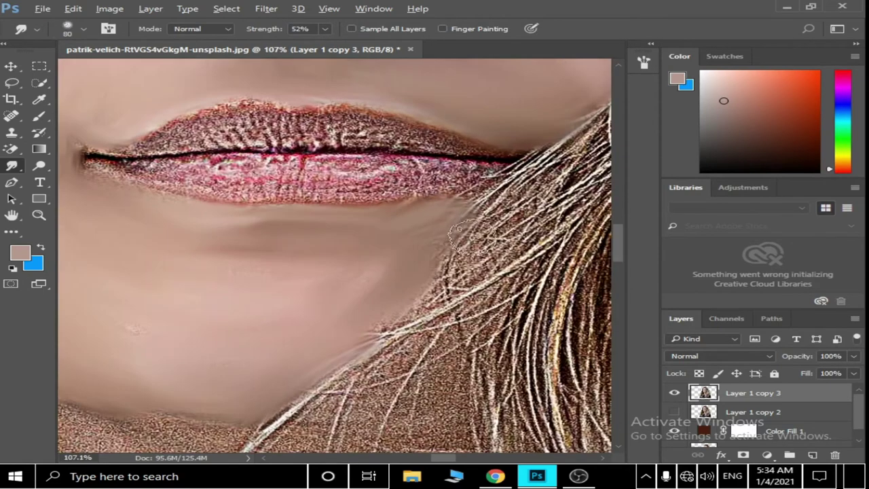
scroll(351, 159, "down", 3)
scroll(340, 143, "down", 2)
scroll(340, 143, "up", 1)
- At brush size 300, smudge the crown and the lock beside the cheek into smooth strands
key("bracketleft")
left_click_drag(353, 156, 577, 262)
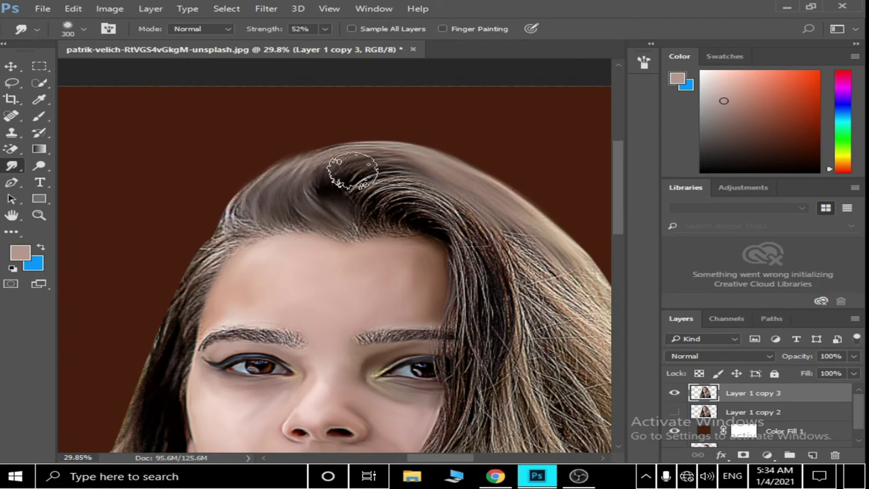
left_click_drag(352, 171, 364, 201)
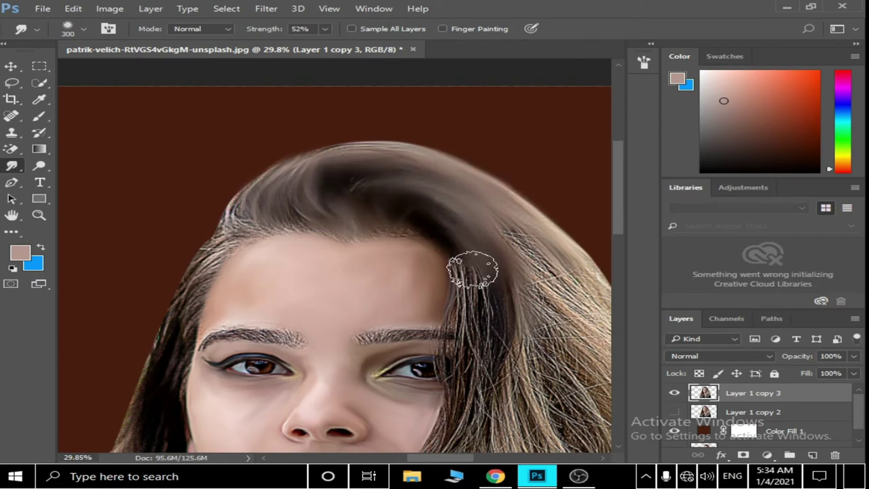
scroll(451, 336, "down", 2)
scroll(455, 305, "down", 3)
mouse_move(425, 286)
left_mouse_down()
mouse_move(407, 412)
mouse_move(349, 355)
mouse_move(361, 411)
left_mouse_up()
scroll(385, 154, "down", 2)
scroll(385, 155, "up", 2)
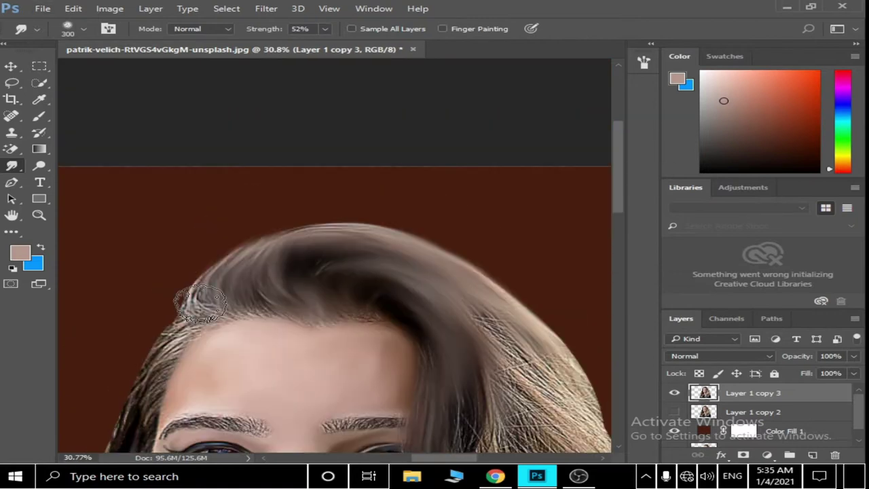
scroll(330, 179, "down", 1)
scroll(319, 161, "down", 1)
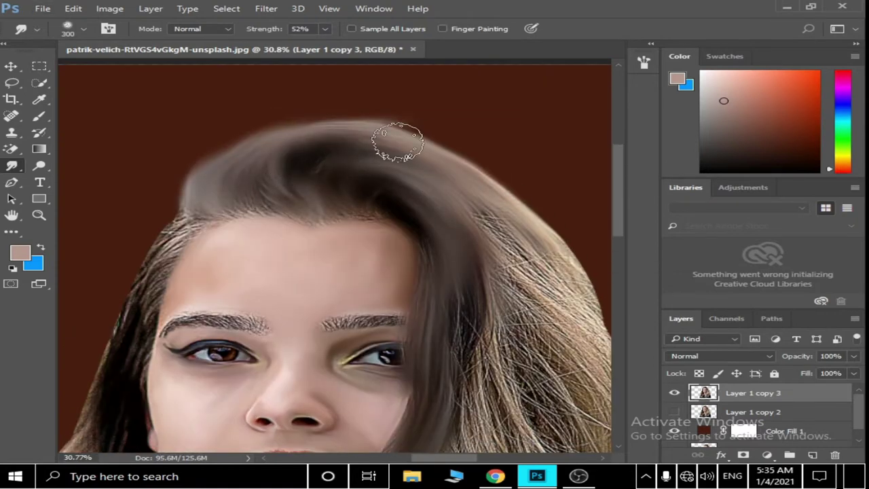
scroll(496, 247, "down", 1)
scroll(466, 235, "down", 1)
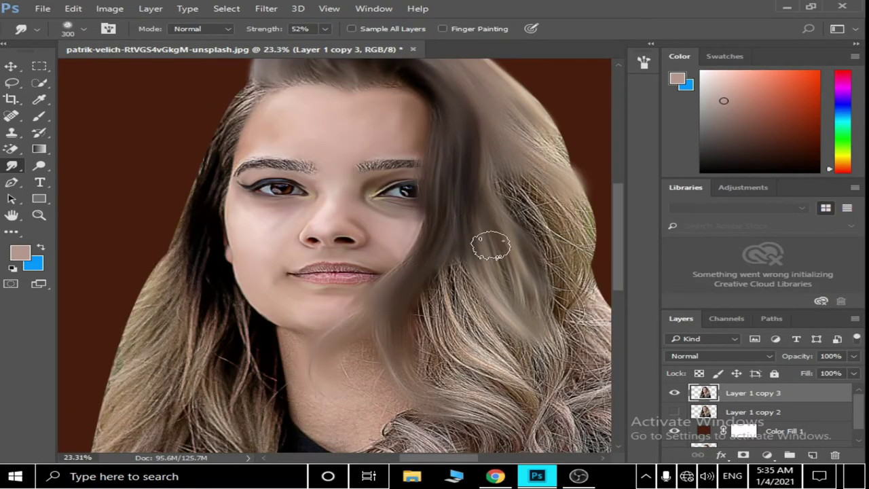
scroll(491, 247, "down", 1)
- Smudge the lower hair curls over the sweater into flowing strands (300 px, 52% strength)
scroll(431, 237, "down", 1)
scroll(421, 250, "down", 1)
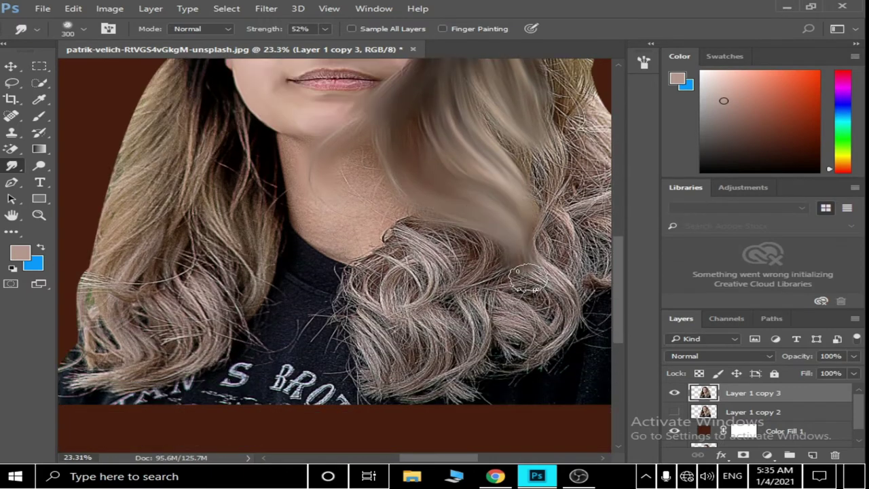
scroll(446, 178, "up", 2)
scroll(544, 291, "down", 1)
scroll(524, 266, "down", 1)
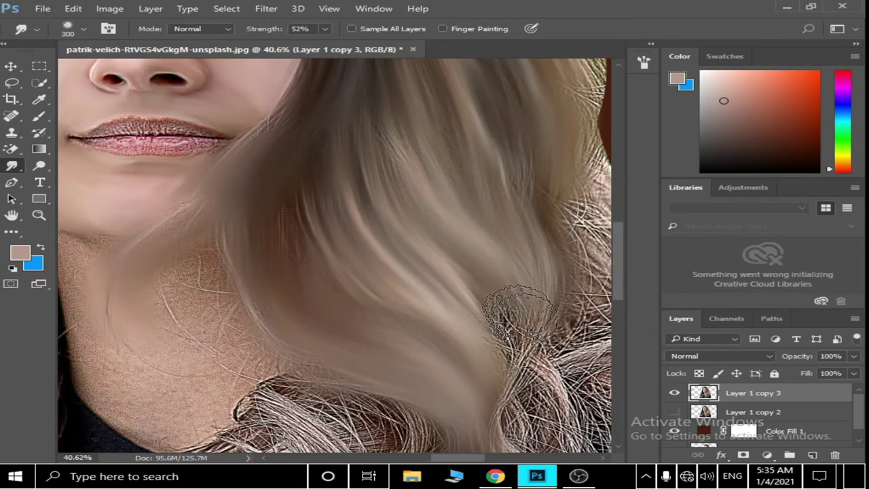
scroll(503, 244, "down", 1)
scroll(479, 208, "up", 2)
scroll(475, 190, "up", 1)
scroll(562, 243, "down", 1)
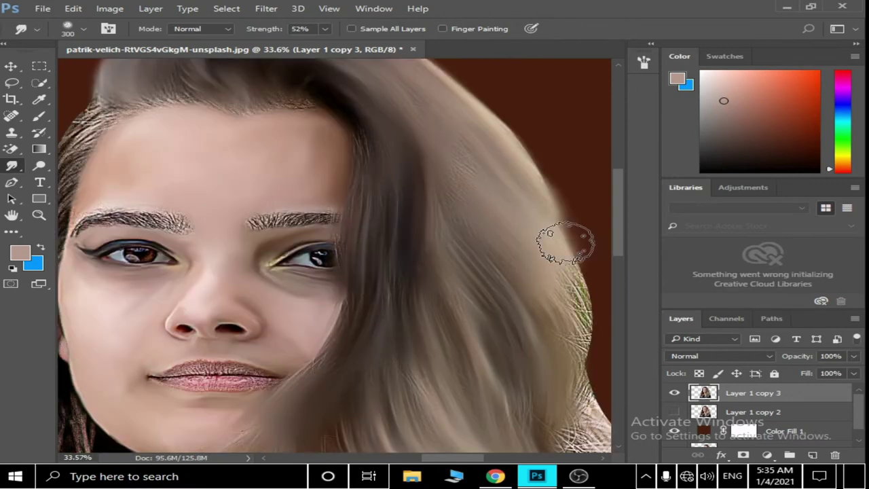
scroll(576, 287, "down", 1)
scroll(496, 194, "down", 2)
scroll(477, 252, "down", 1)
scroll(477, 251, "up", 2)
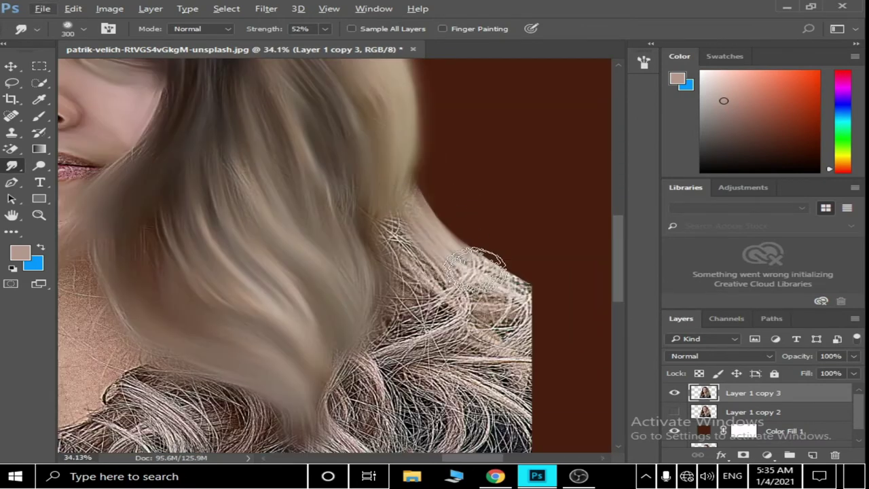
scroll(557, 353, "down", 1)
scroll(322, 315, "down", 1)
scroll(322, 315, "down", 1)
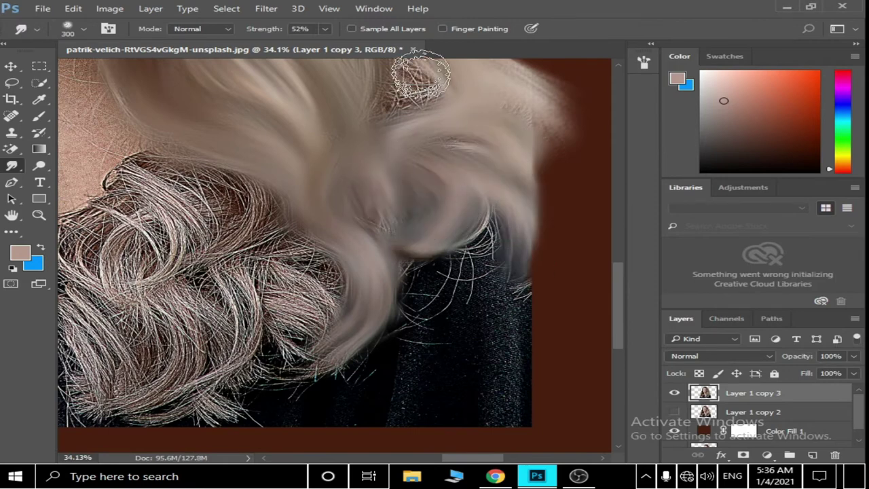
scroll(382, 240, "up", 2)
scroll(315, 176, "down", 1)
scroll(316, 177, "up", 1)
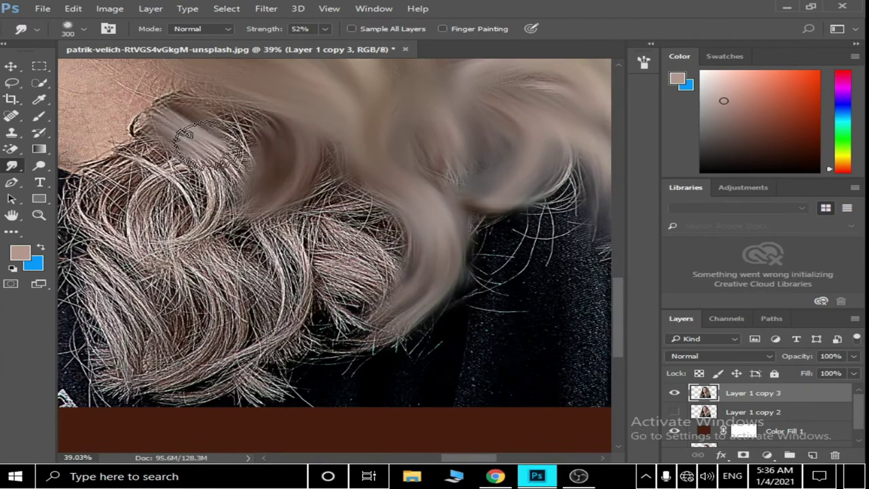
scroll(258, 139, "down", 1)
scroll(359, 179, "down", 1)
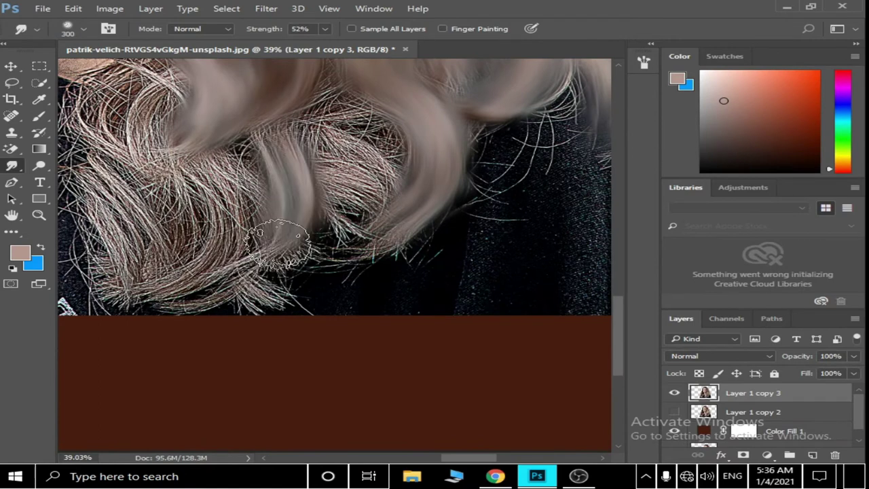
scroll(306, 145, "up", 1)
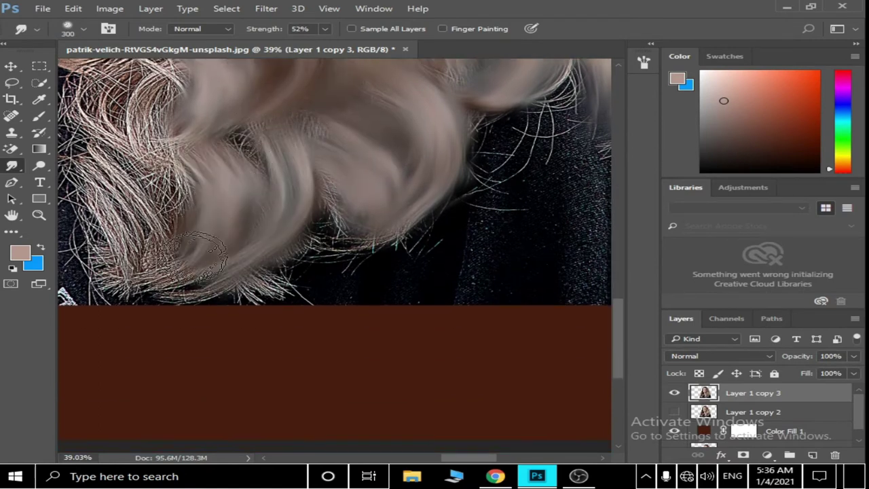
scroll(306, 184, "down", 3)
scroll(336, 152, "down", 1)
scroll(285, 204, "up", 1)
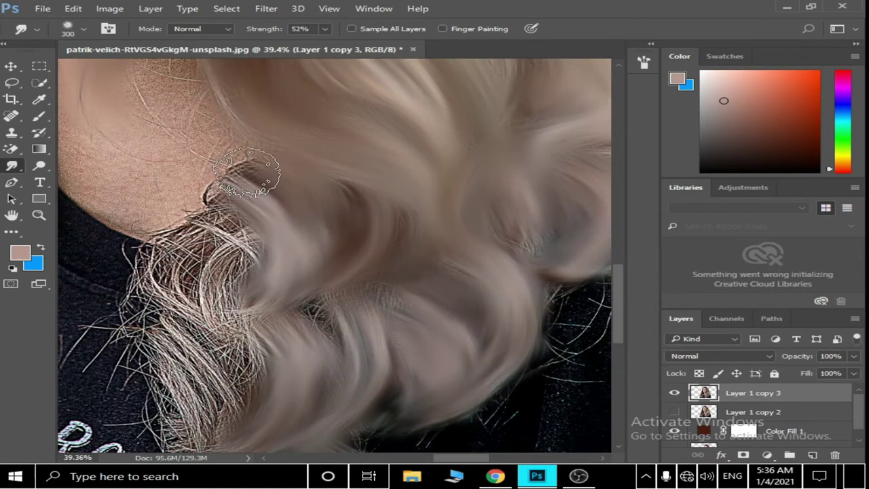
scroll(304, 269, "down", 1)
scroll(195, 252, "down", 2)
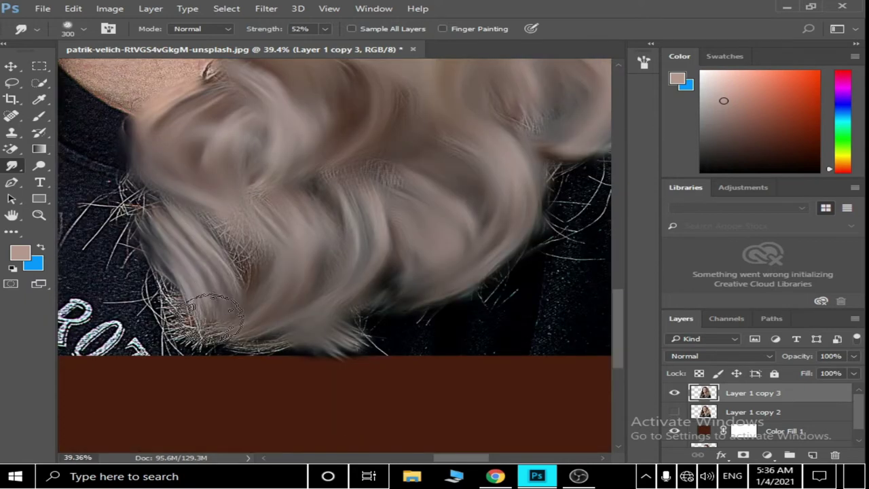
scroll(219, 307, "down", 1)
scroll(220, 306, "down", 2)
scroll(285, 203, "up", 2)
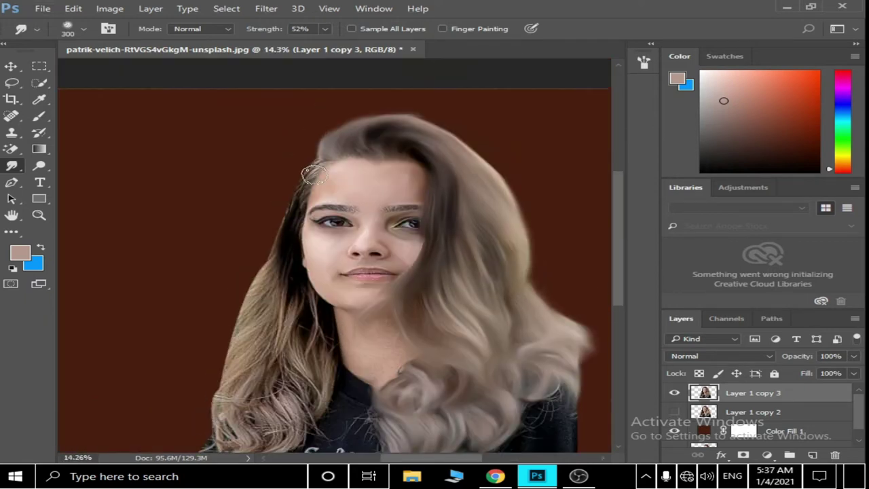
scroll(292, 193, "up", 2)
scroll(299, 183, "up", 3)
scroll(265, 217, "down", 2)
scroll(211, 220, "down", 1)
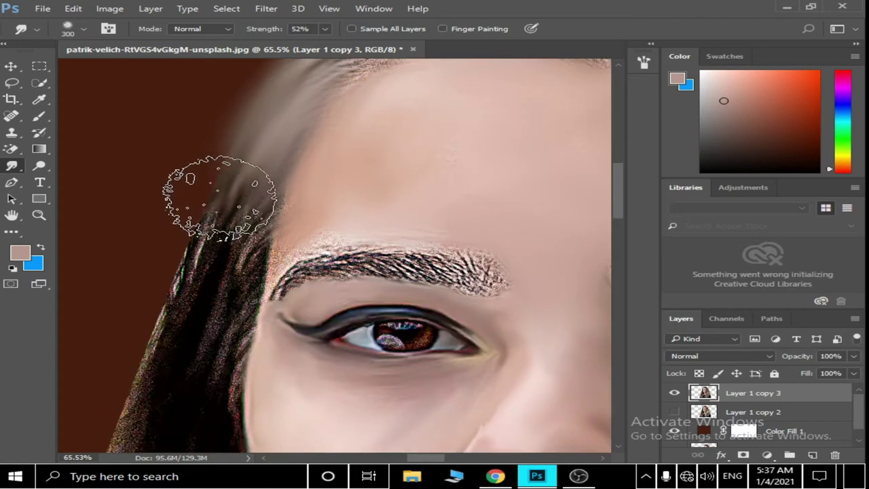
scroll(183, 210, "down", 2)
scroll(195, 260, "down", 2)
scroll(127, 281, "down", 1)
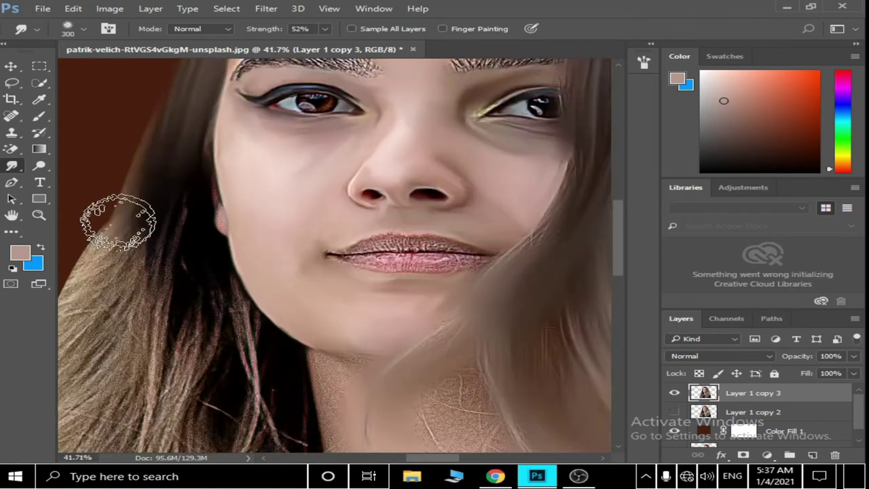
scroll(106, 224, "down", 2)
scroll(153, 162, "up", 1)
scroll(152, 194, "down", 1)
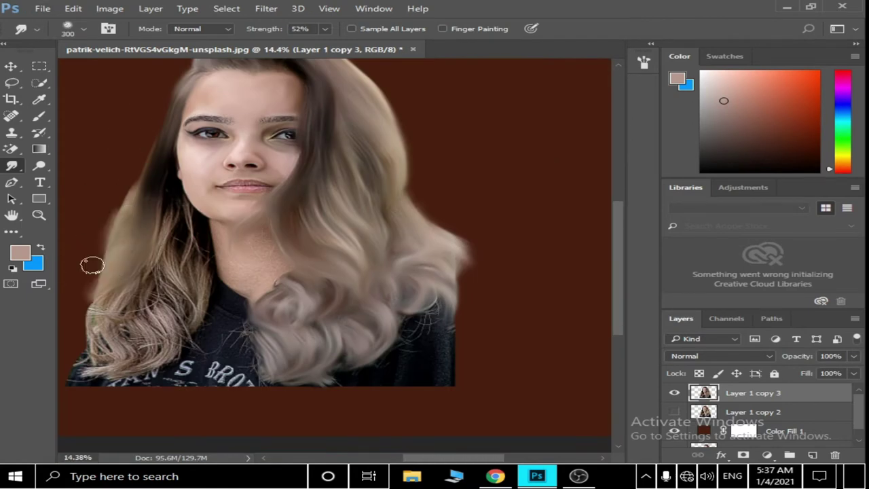
scroll(104, 287, "up", 1)
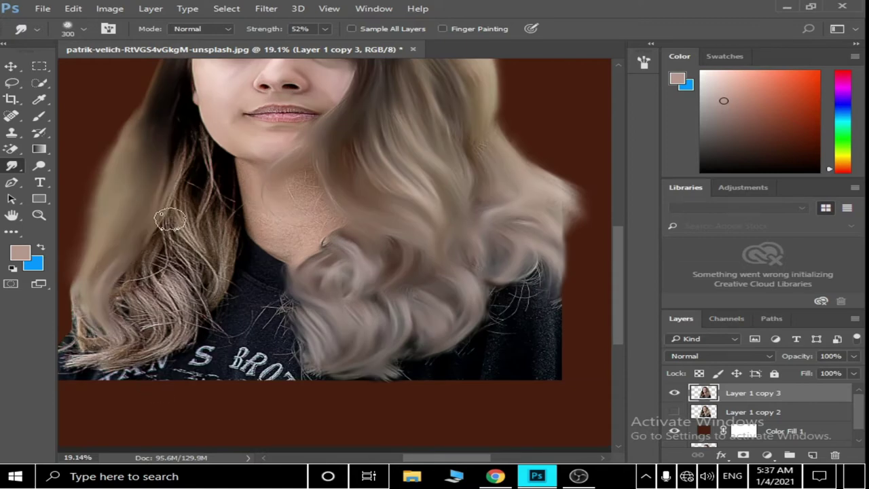
left_click_drag(169, 219, 129, 353)
left_click_drag(163, 268, 177, 336)
left_click_drag(122, 299, 78, 357)
scroll(89, 339, "down", 1)
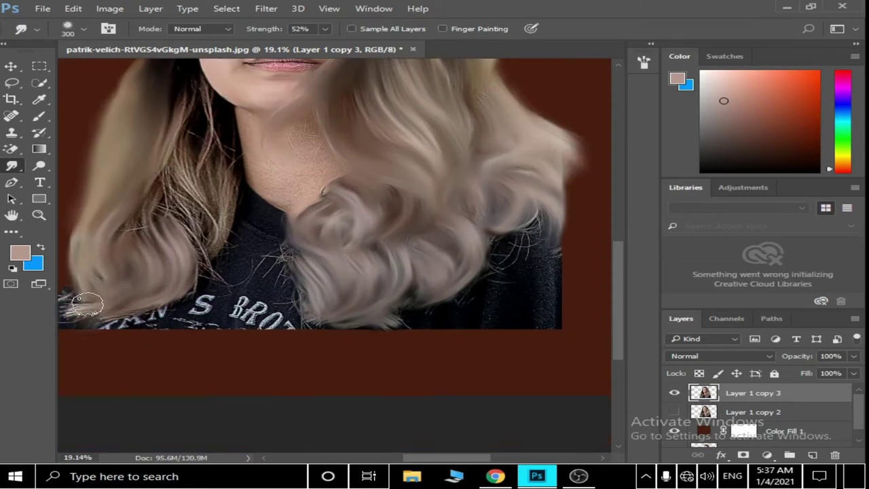
- Smooth the left-side hair strands near the face into soft painted strokes
left_click_drag(184, 151, 173, 184)
scroll(196, 120, "down", 1)
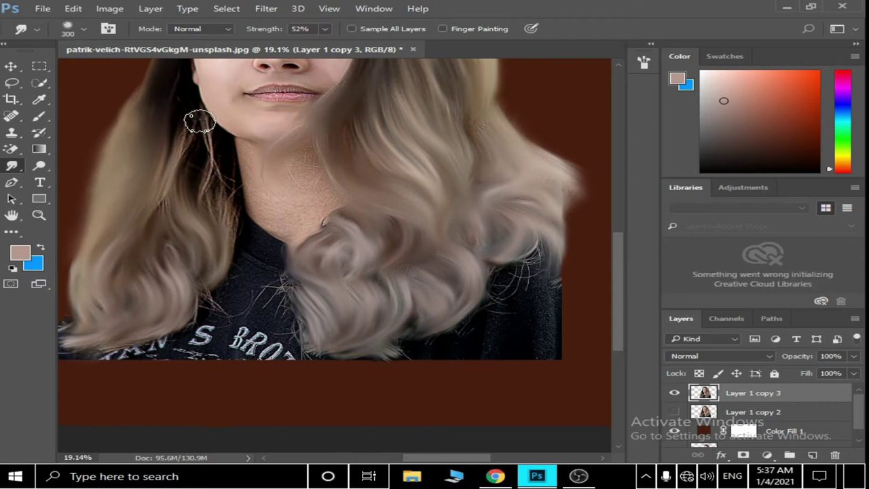
scroll(182, 174, "down", 2)
scroll(223, 136, "up", 3)
scroll(184, 233, "down", 2)
scroll(210, 103, "down", 2)
scroll(204, 139, "up", 4)
scroll(203, 129, "down", 2)
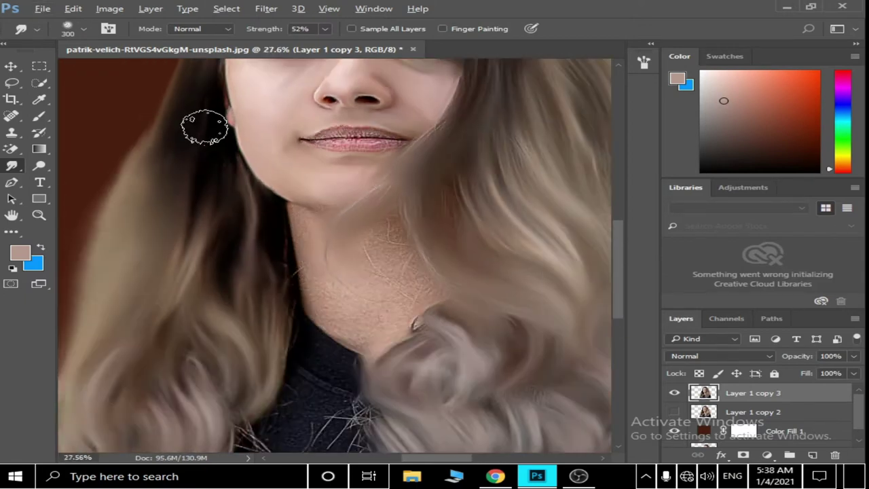
scroll(262, 219, "up", 2)
scroll(287, 360, "up", 1)
scroll(272, 318, "down", 1)
scroll(271, 318, "down", 1)
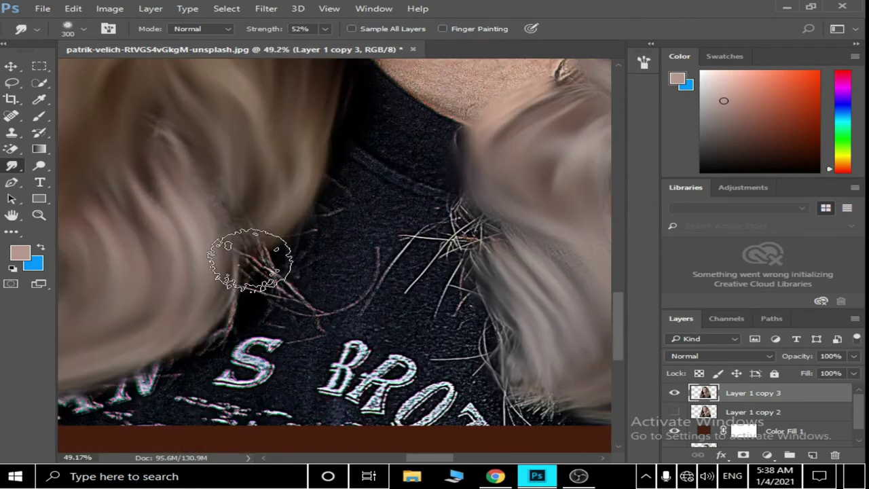
scroll(156, 136, "down", 3)
scroll(349, 191, "down", 1)
- Shrink the Smudge brush to 150 px and smooth the grainy skin patches across the neck
scroll(380, 244, "up", 5)
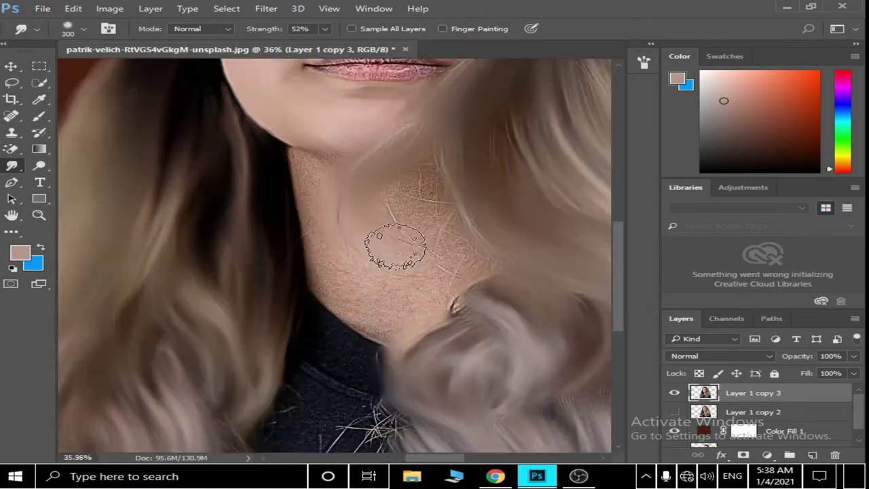
scroll(401, 163, "up", 2)
key("bracketleft")
key("bracketleft")
key("bracketleft")
left_click_drag(392, 197, 484, 299)
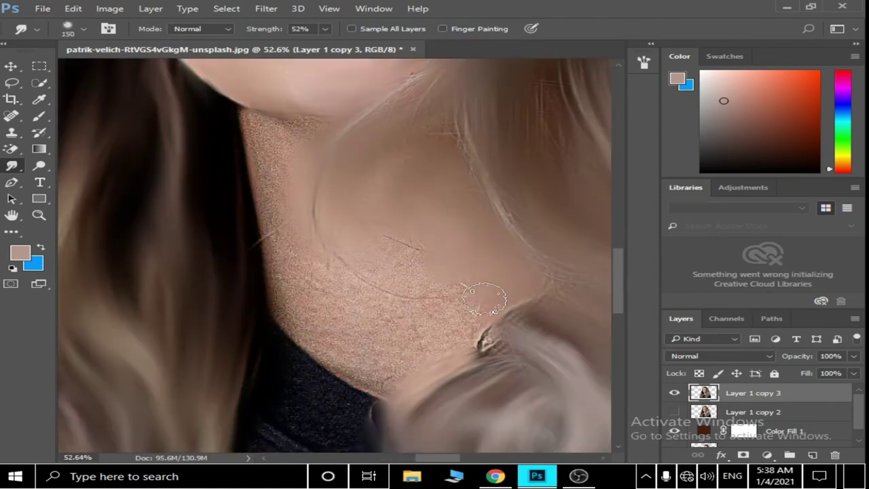
mouse_move(384, 372)
left_mouse_down()
mouse_move(272, 242)
mouse_move(259, 124)
left_mouse_up()
left_click_drag(306, 280, 430, 303)
- Shrink the Smudge brush slightly more and bring the face into view for finer work
scroll(392, 207, "down", 5)
scroll(355, 304, "up", 3)
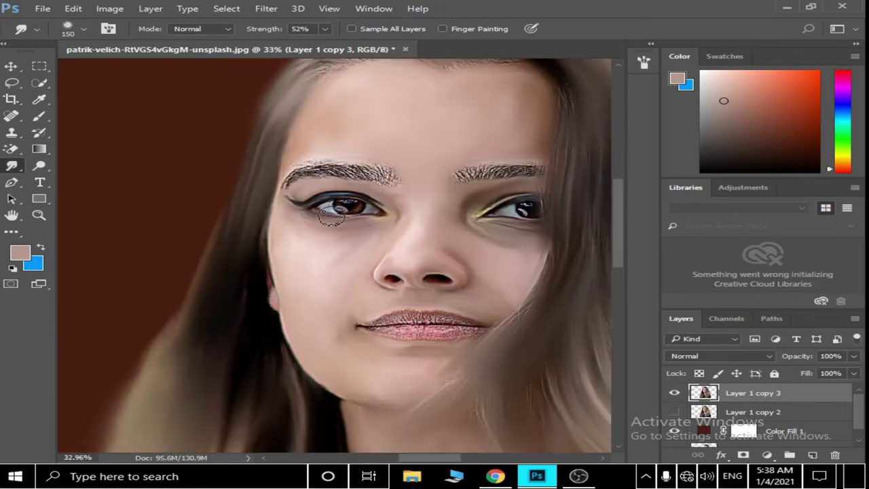
scroll(355, 304, "up", 3)
scroll(212, 302, "down", 2)
scroll(212, 302, "up", 2)
key("bracketleft")
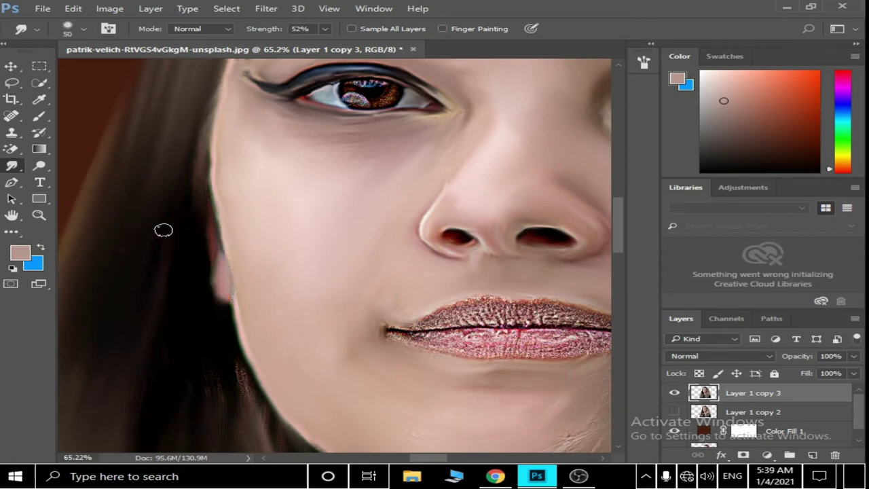
scroll(163, 230, "down", 3)
scroll(217, 328, "down", 3)
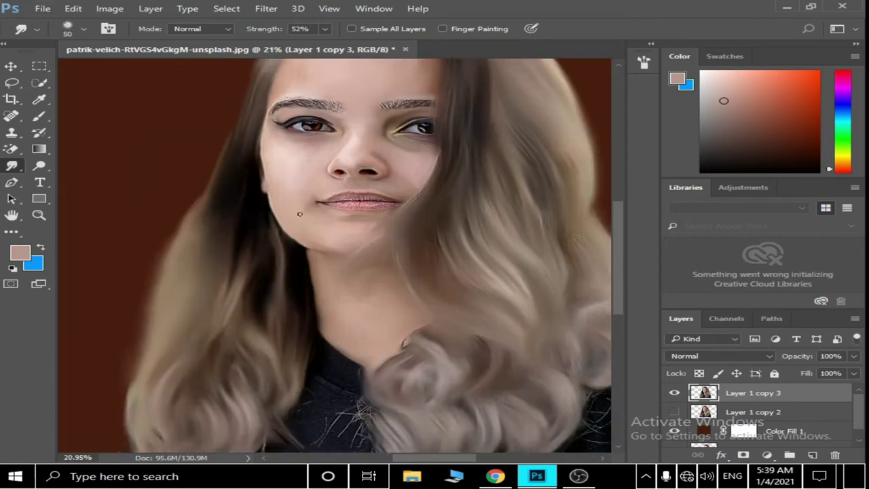
scroll(272, 313, "down", 2)
scroll(376, 300, "up", 4)
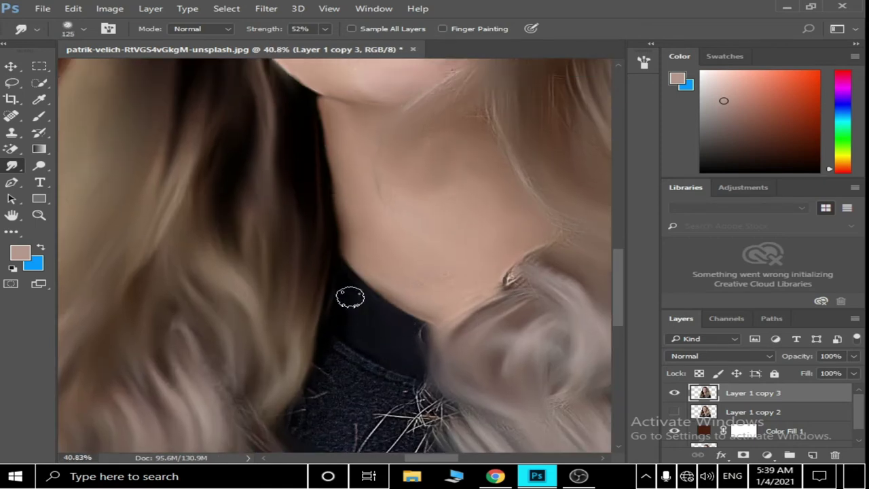
- Enlarge the Smudge brush and smear the sweater lettering and sweater beside the lower-left hair smooth
scroll(335, 285, "down", 3)
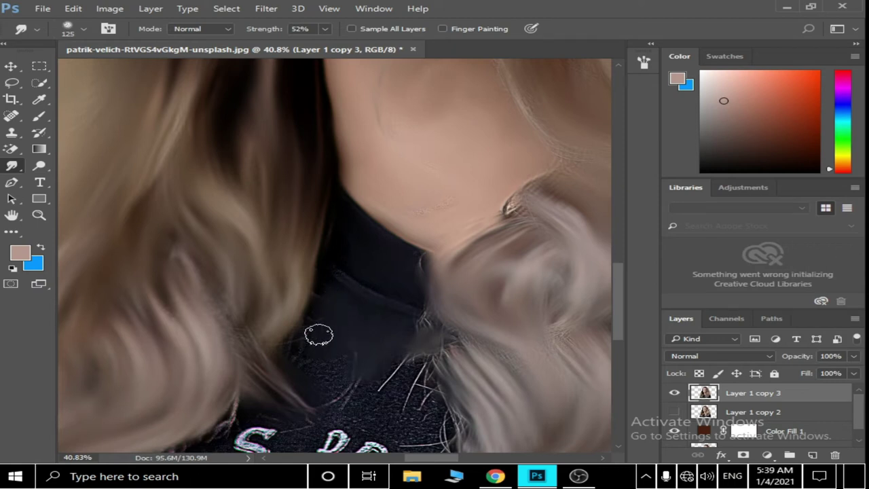
scroll(319, 334, "down", 3)
key("bracketright")
key("bracketright")
key("bracketright")
mouse_move(368, 262)
left_mouse_down()
mouse_move(417, 397)
mouse_move(203, 358)
left_mouse_up()
scroll(337, 360, "down", 3)
scroll(101, 291, "up", 2)
left_click_drag(101, 291, 121, 289)
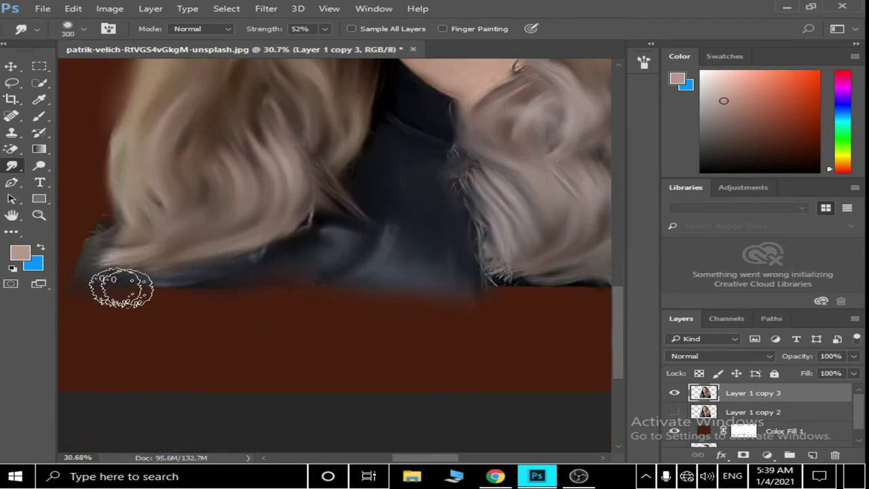
scroll(441, 281, "down", 2)
scroll(442, 281, "down", 2)
scroll(469, 314, "up", 4)
scroll(313, 202, "up", 2)
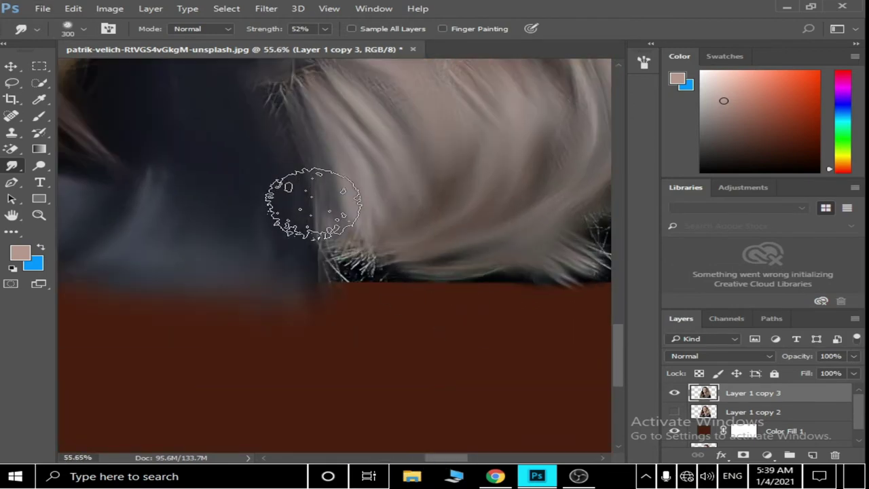
scroll(272, 194, "up", 3)
- Blend the hair ends, undo one bad smear, and blend the sweater's lower edge into the background
mouse_move(194, 184)
left_mouse_down()
mouse_move(292, 170)
mouse_move(446, 170)
left_mouse_up()
scroll(475, 176, "down", 3)
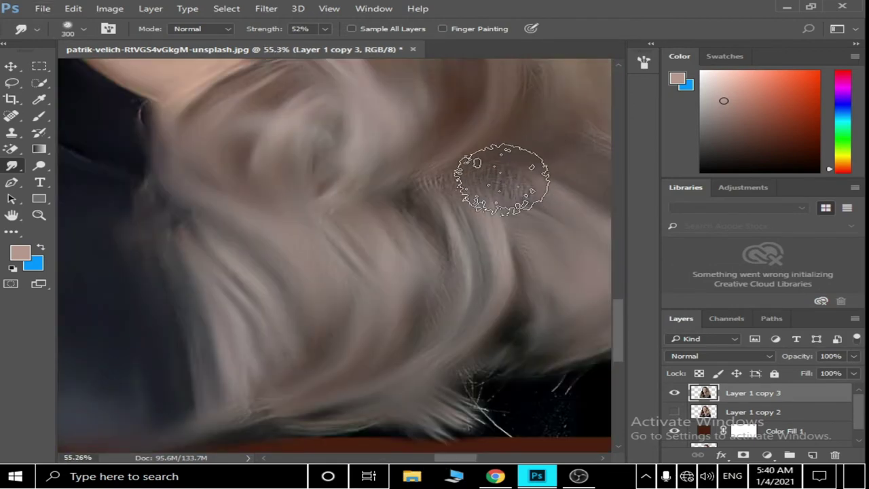
scroll(491, 353, "down", 2)
scroll(491, 353, "down", 2)
scroll(455, 174, "down", 1)
mouse_move(455, 174)
left_mouse_down()
mouse_move(382, 199)
mouse_move(444, 361)
mouse_move(367, 345)
left_mouse_up()
key("ctrl+z")
key("bracketright")
key("bracketright")
key("bracketright")
mouse_move(431, 262)
left_mouse_down()
mouse_move(408, 314)
mouse_move(349, 310)
mouse_move(416, 239)
left_mouse_up()
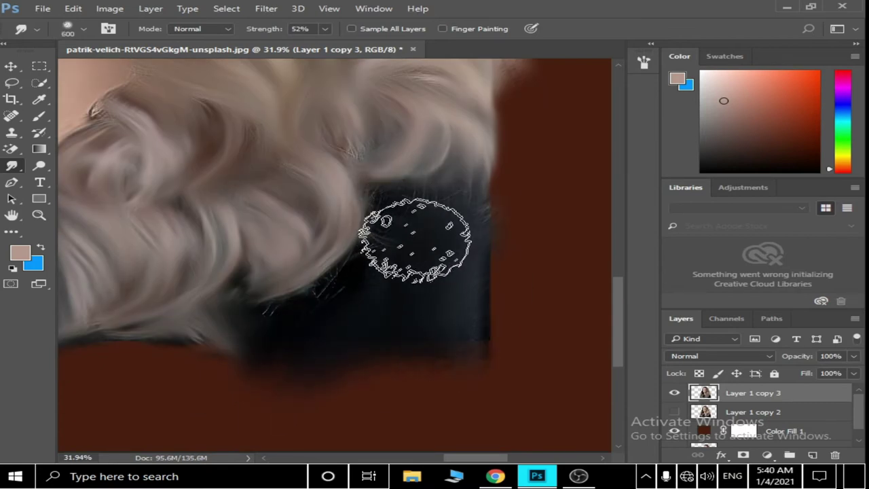
scroll(534, 378, "down", 4)
scroll(482, 229, "up", 4)
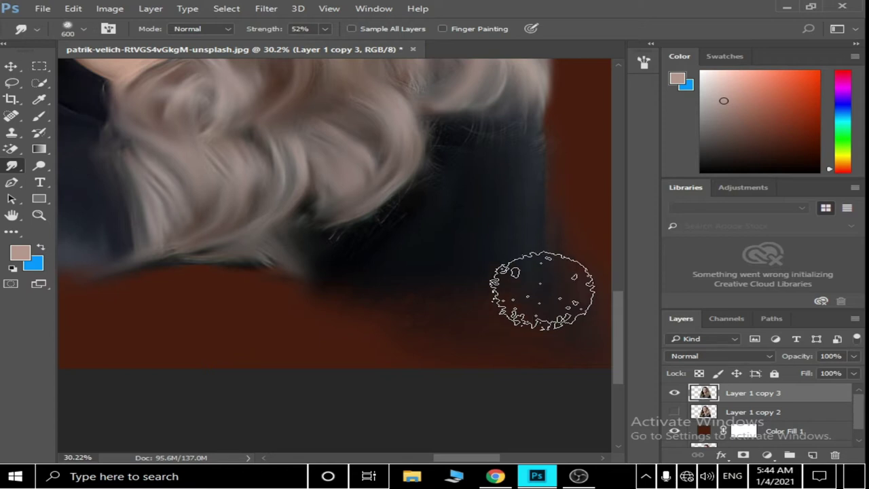
- Smudge the textured left eyebrow into a soft painted stroke with the 175 px brush
scroll(543, 288, "down", 3)
scroll(320, 129, "up", 4)
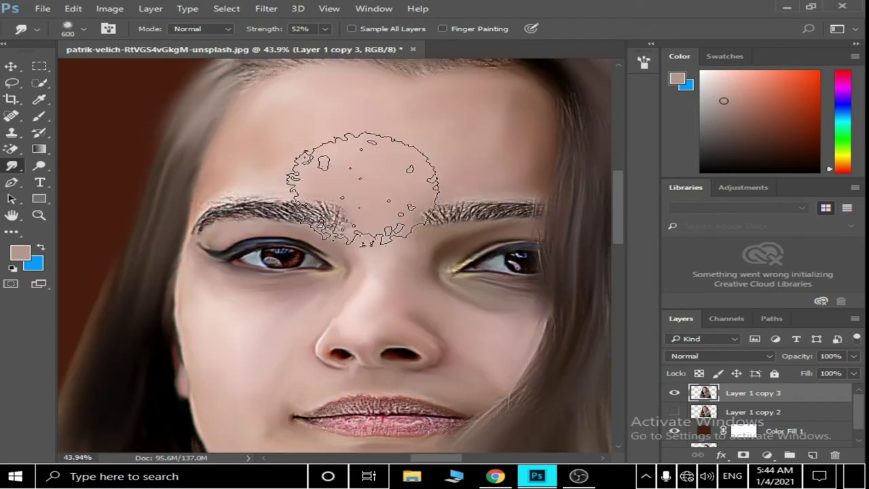
scroll(319, 155, "up", 3)
mouse_move(346, 204)
left_mouse_down()
mouse_move(218, 194)
mouse_move(102, 218)
left_mouse_up()
scroll(95, 221, "down", 1)
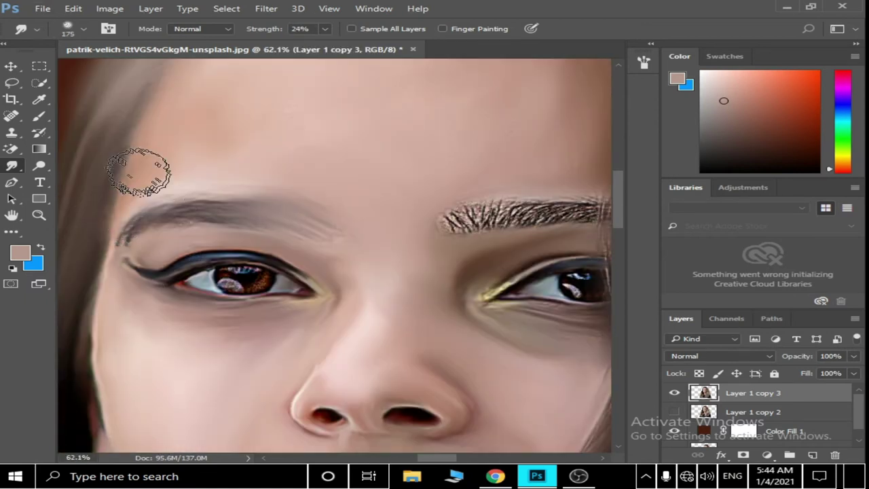
scroll(146, 171, "up", 3)
scroll(501, 243, "down", 3)
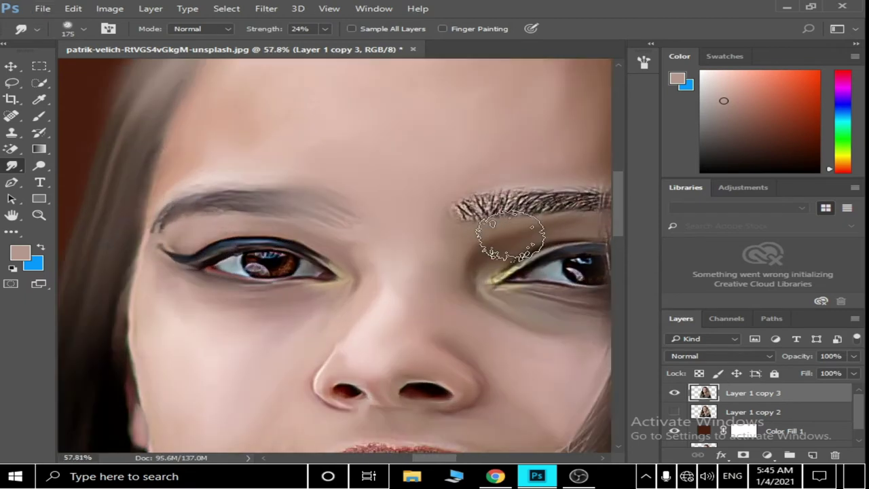
scroll(501, 243, "up", 2)
scroll(436, 183, "right", 2)
scroll(539, 126, "down", 2)
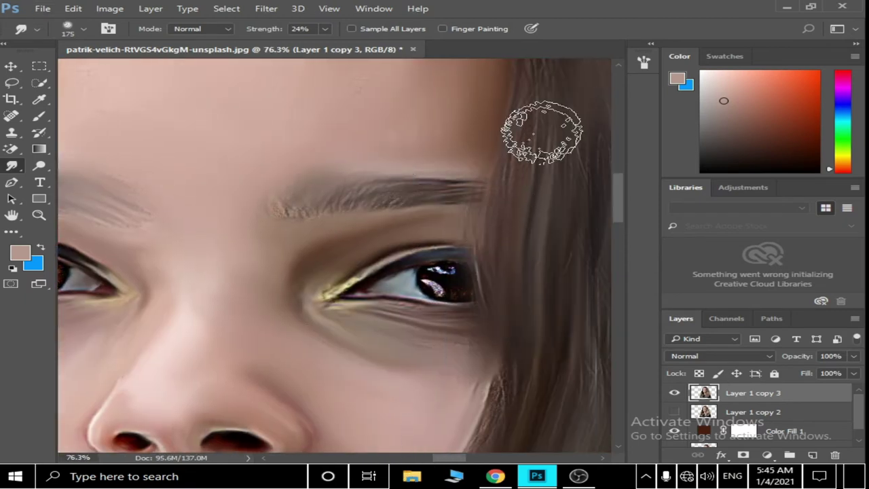
scroll(539, 288, "down", 2)
scroll(539, 301, "down", 3)
scroll(544, 241, "down", 3)
scroll(545, 240, "down", 2)
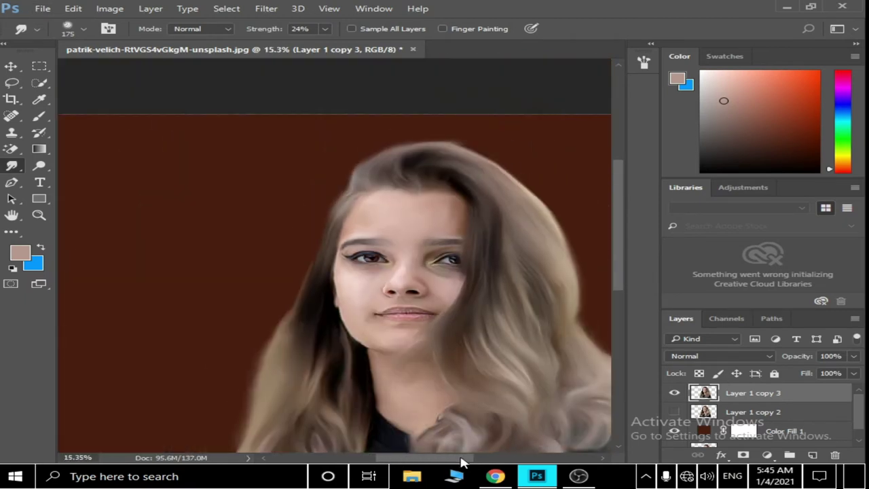
scroll(401, 208, "up", 4)
scroll(442, 249, "down", 3)
scroll(219, 280, "down", 1)
scroll(219, 280, "up", 3)
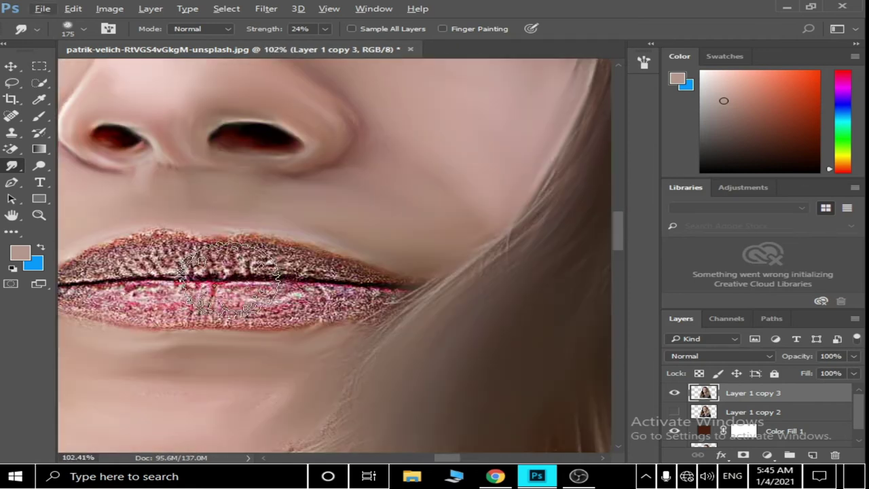
- Raise Smudge strength to about 50% and smooth the grainy lower and upper lips with a 40 px brush
left_click(325, 29)
left_click_drag(323, 44, 345, 45)
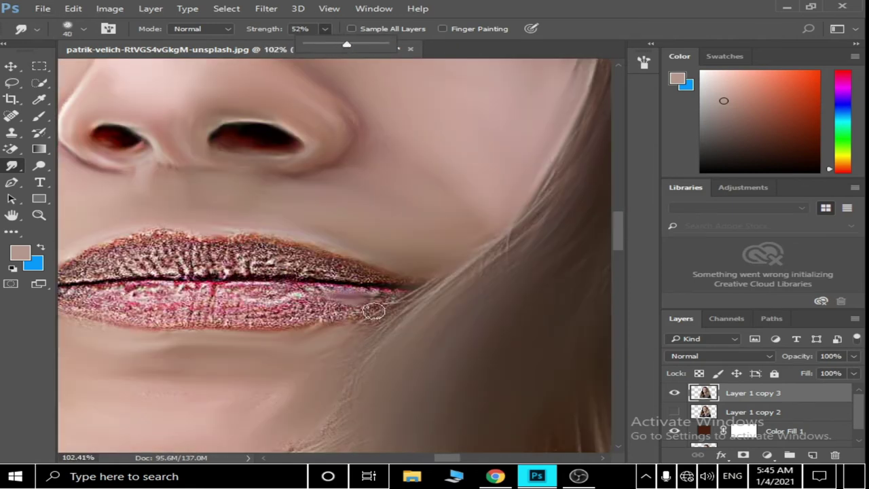
left_click_drag(373, 310, 336, 312)
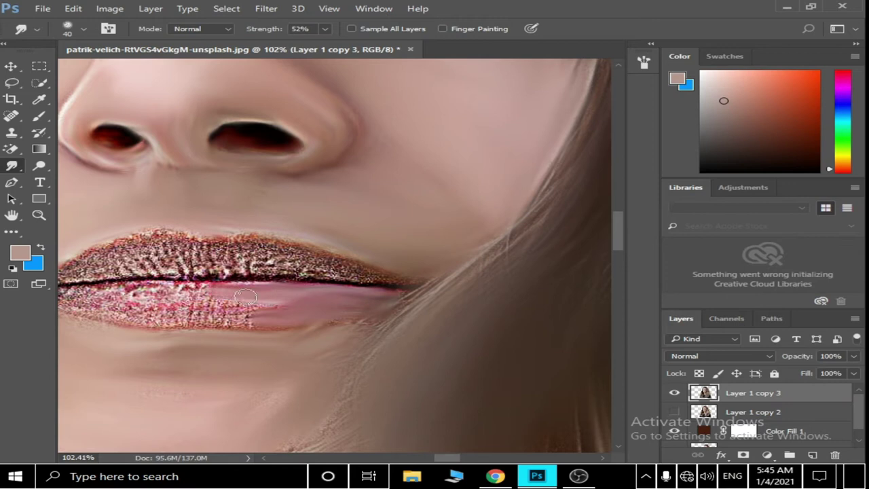
left_click_drag(273, 321, 194, 295)
scroll(194, 294, "up", 1)
mouse_move(176, 262)
left_mouse_down()
mouse_move(359, 281)
mouse_move(140, 277)
left_mouse_up()
mouse_move(103, 245)
left_mouse_down()
mouse_move(244, 212)
mouse_move(454, 243)
left_mouse_up()
mouse_move(334, 228)
left_mouse_down()
mouse_move(242, 229)
mouse_move(146, 245)
mouse_move(245, 305)
mouse_move(166, 284)
left_mouse_up()
scroll(146, 245, "down", 1)
scroll(175, 246, "up", 2)
left_click_drag(110, 252, 520, 215)
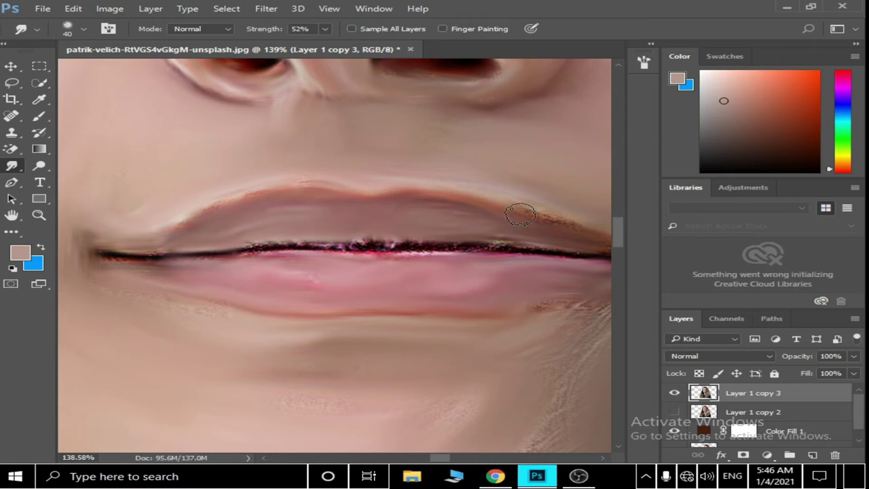
- Lower Smudge strength to 18% and shrink the brush for delicate touch-ups
scroll(87, 226, "down", 1)
scroll(339, 249, "right", 3)
left_click_drag(325, 29, 301, 49)
key("bracketleft")
key("bracketleft")
key("bracketleft")
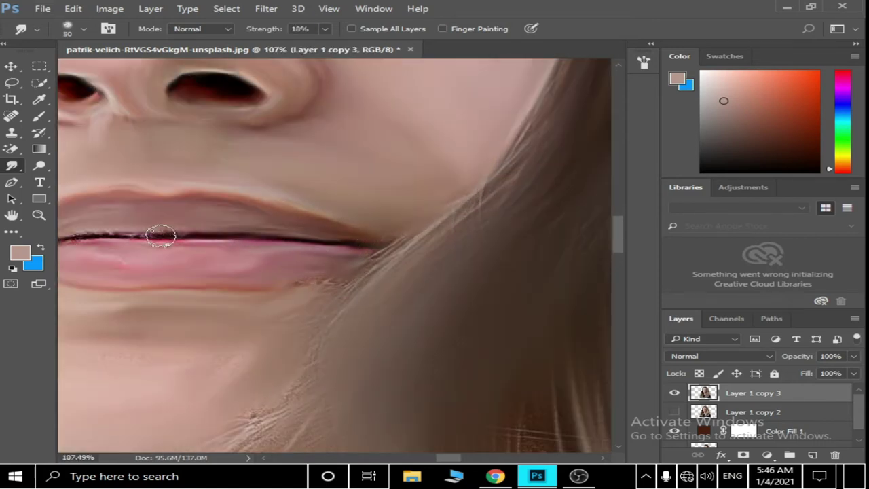
scroll(431, 425, "left", 3)
scroll(462, 260, "down", 3)
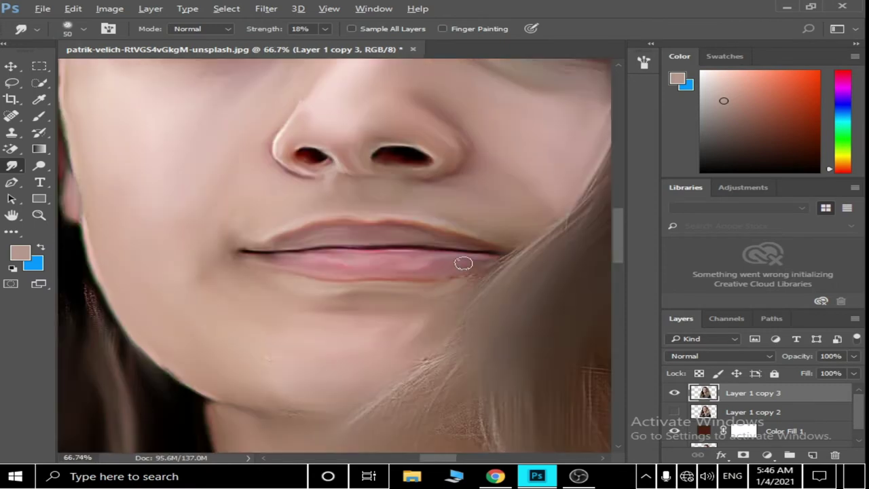
scroll(449, 235, "up", 2)
scroll(272, 310, "down", 2)
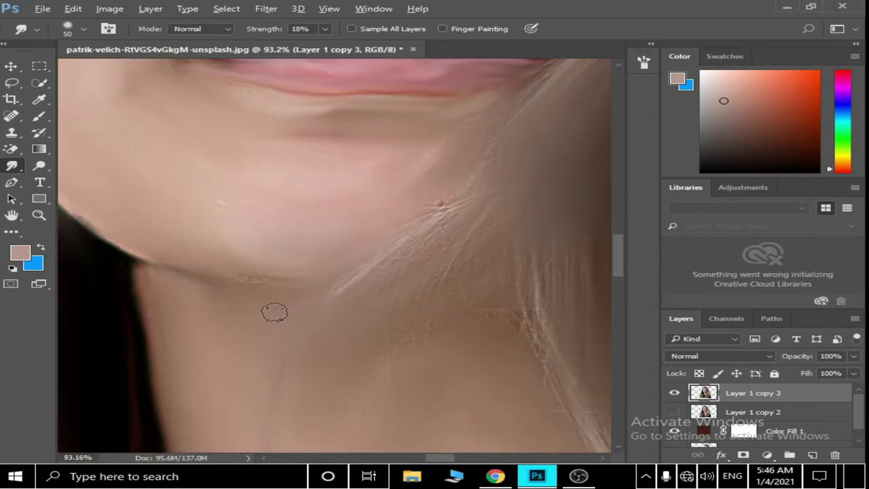
scroll(419, 293, "down", 2)
scroll(494, 263, "up", 1)
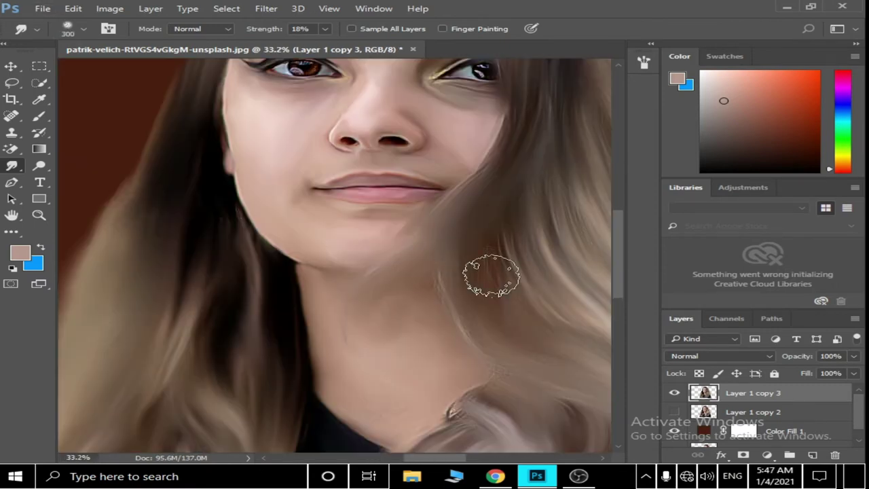
- Smudge the hair's right edge out into the background
scroll(459, 333, "down", 3)
scroll(516, 292, "up", 1)
scroll(521, 288, "up", 2)
mouse_move(520, 288)
left_mouse_down()
mouse_move(551, 204)
mouse_move(534, 188)
mouse_move(575, 330)
left_mouse_up()
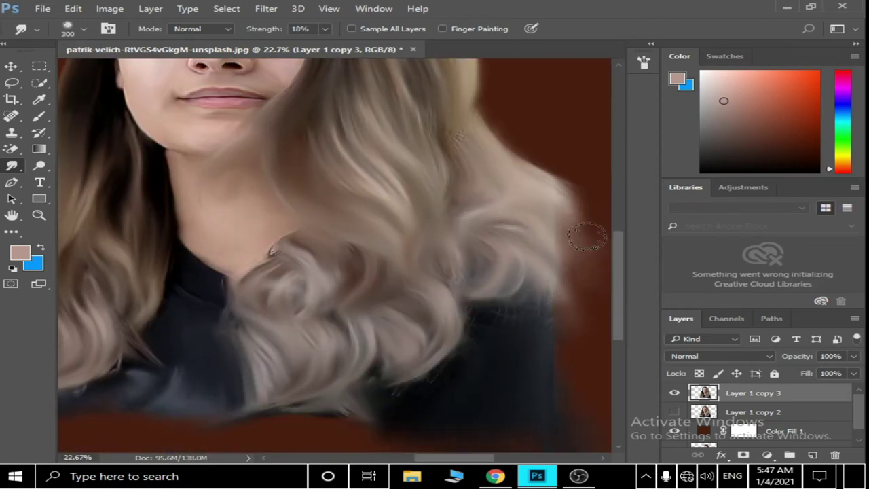
- At 54% smudge strength and brush size 600, pull smoky wisps into the lower background
scroll(539, 296, "down", 2)
left_click_drag(336, 32, 360, 47)
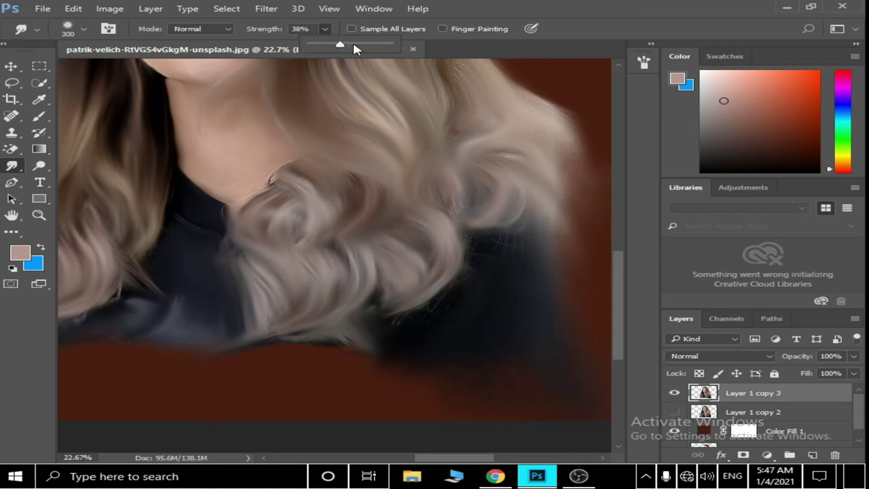
key("bracketright")
key("bracketright")
key("bracketright")
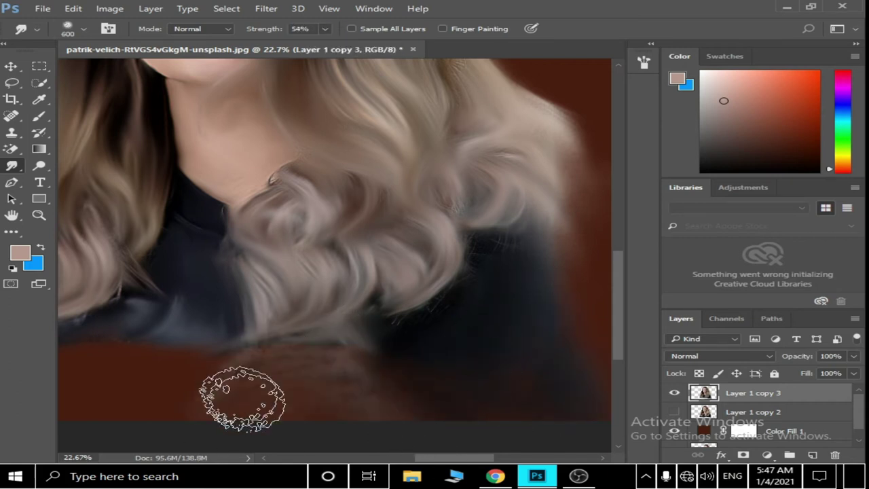
scroll(208, 270, "down", 3)
scroll(138, 232, "down", 3)
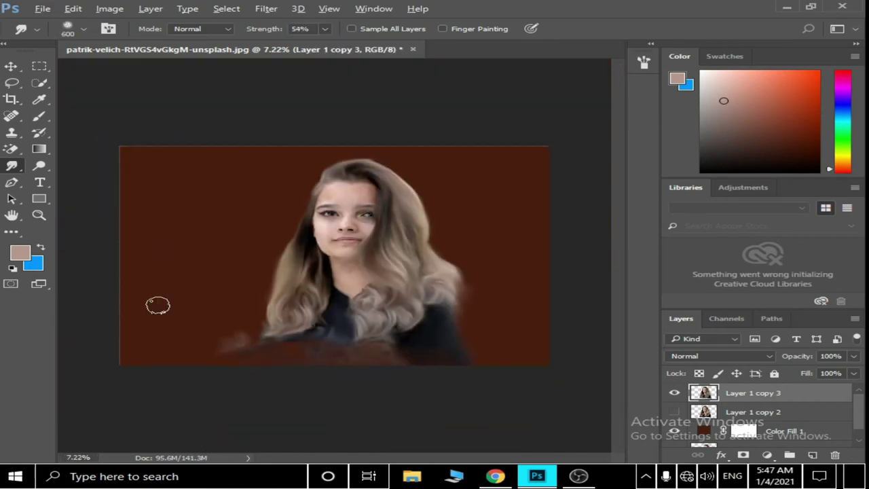
scroll(157, 305, "up", 1)
left_click_drag(252, 349, 248, 381)
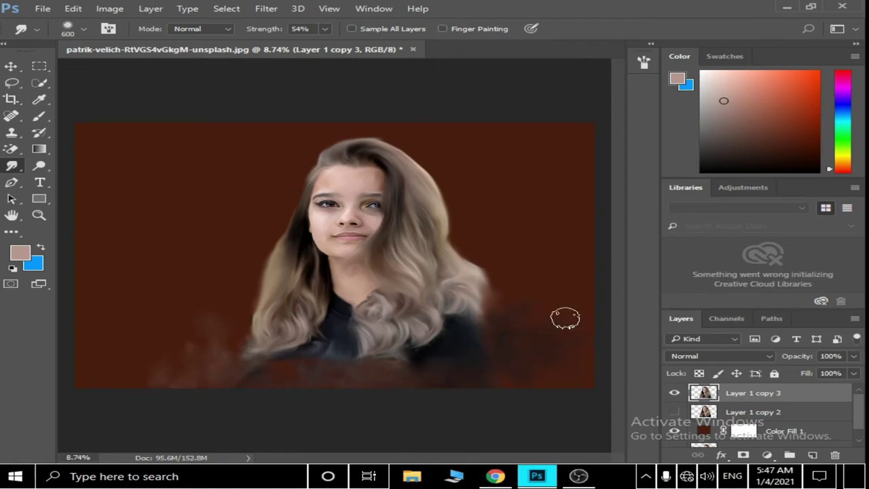
left_click_drag(509, 321, 546, 403)
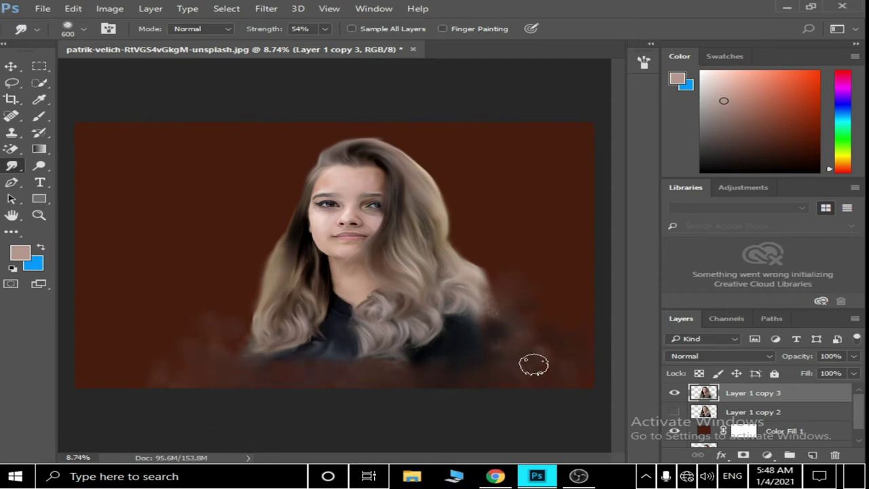
scroll(231, 380, "up", 2)
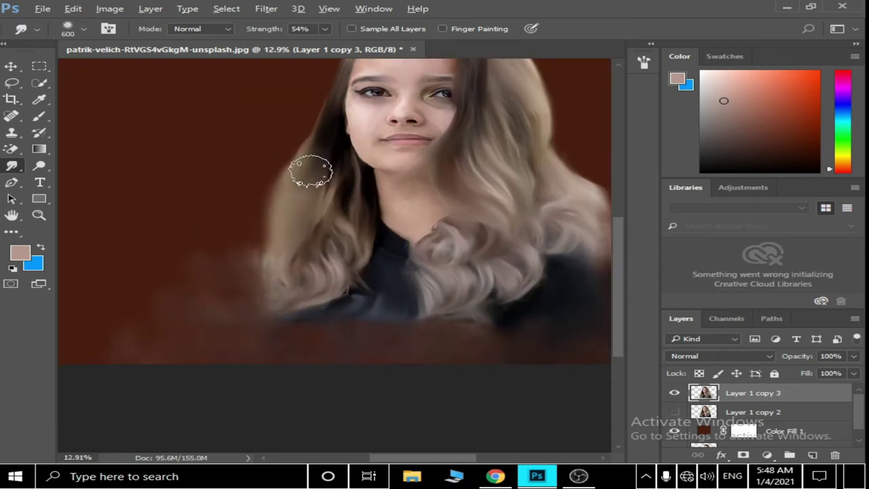
scroll(398, 305, "down", 2)
scroll(723, 412, "down", 1)
- Add an empty Layer 2 and a strongly brightened Brightness/Contrast adjustment
left_click(813, 455)
left_click(767, 455)
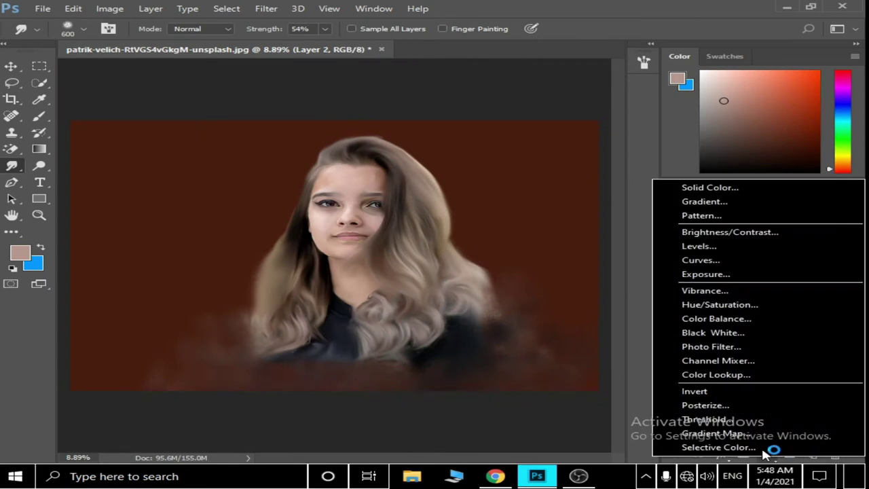
left_click(737, 332)
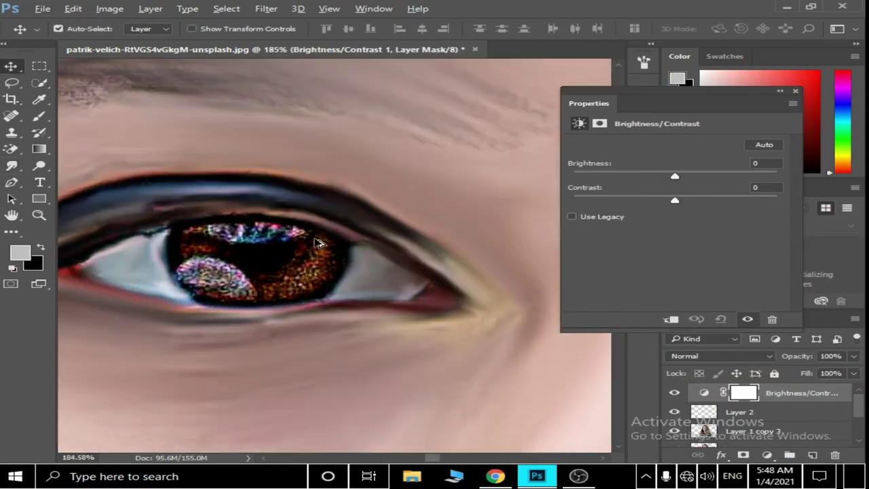
left_click_drag(674, 176, 776, 177)
- Hide the brightening behind a black mask, and shift Hue to about +78 to turn the eye green
left_click(795, 90)
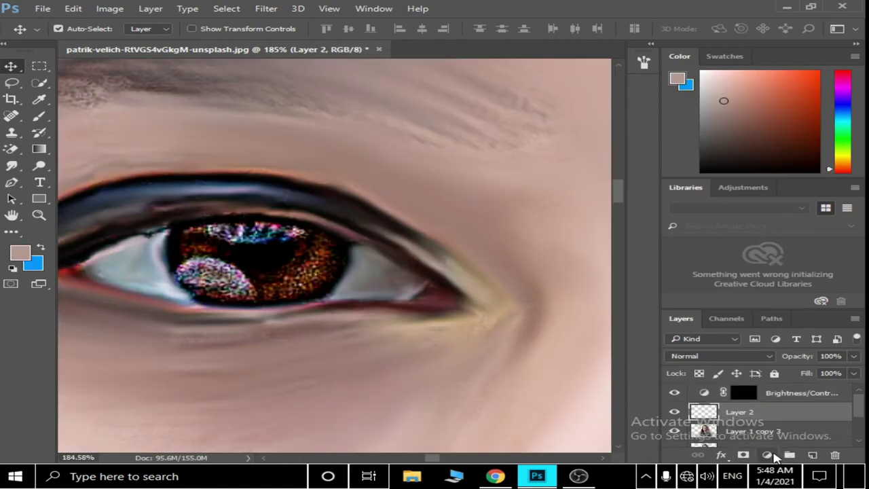
left_click_drag(675, 188, 735, 191)
left_click(795, 91)
- Move Hue/Saturation above Brightness/Contrast, invert its mask to black, and switch to the Brush
left_click_drag(795, 412, 794, 393)
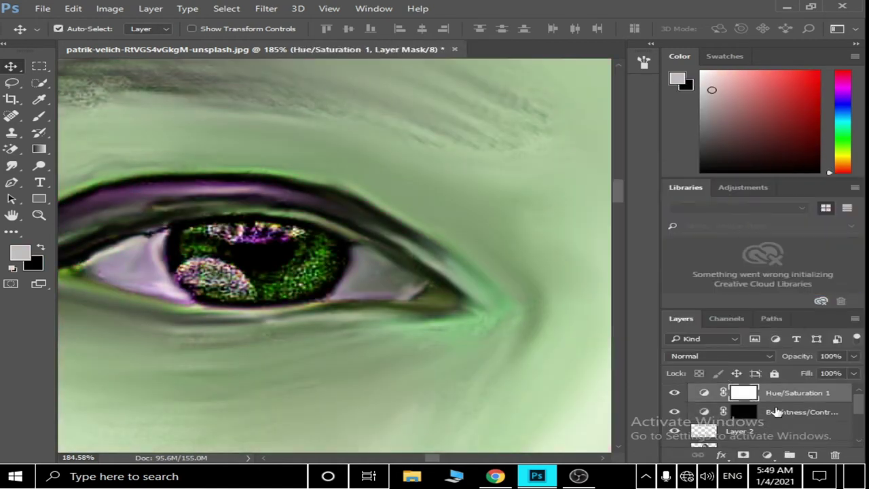
key("ctrl+i")
left_click(12, 165)
left_click(39, 116)
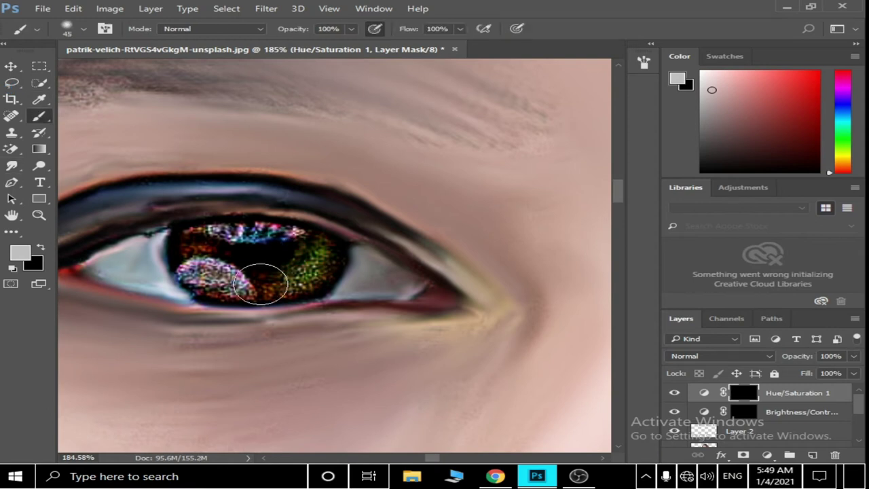
key("ctrl+0")
scroll(416, 282, "up", 3)
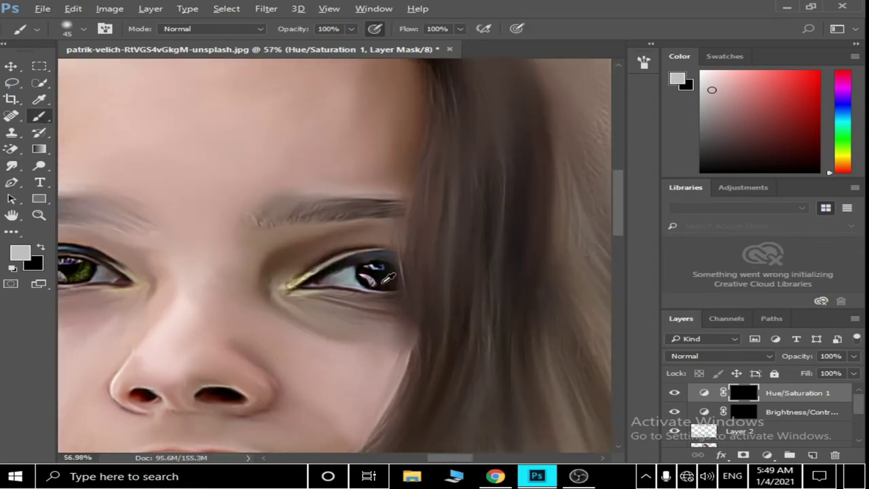
scroll(416, 282, "up", 3)
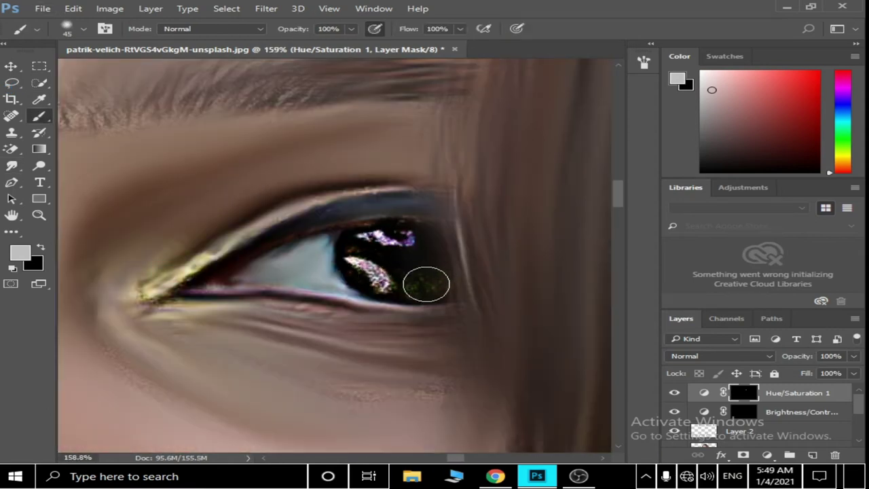
scroll(426, 283, "down", 5)
- Using the Smudge tool on Layer 1 copy 3, smear the lower iris highlight
left_click(11, 165)
scroll(299, 271, "up", 3)
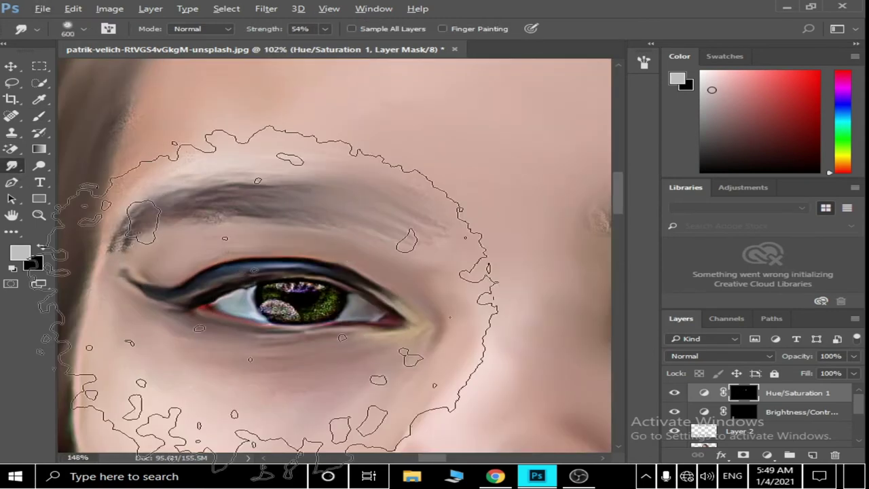
scroll(346, 272, "up", 2)
left_click(740, 445)
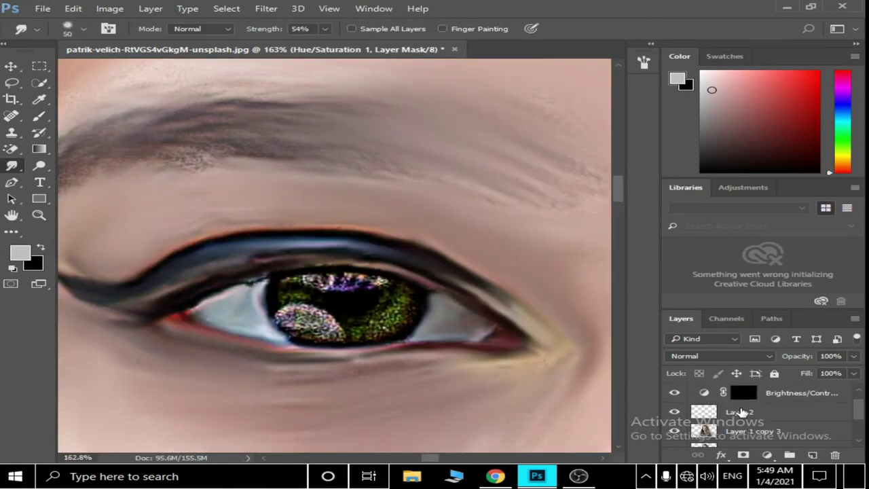
left_click_drag(354, 328, 299, 296)
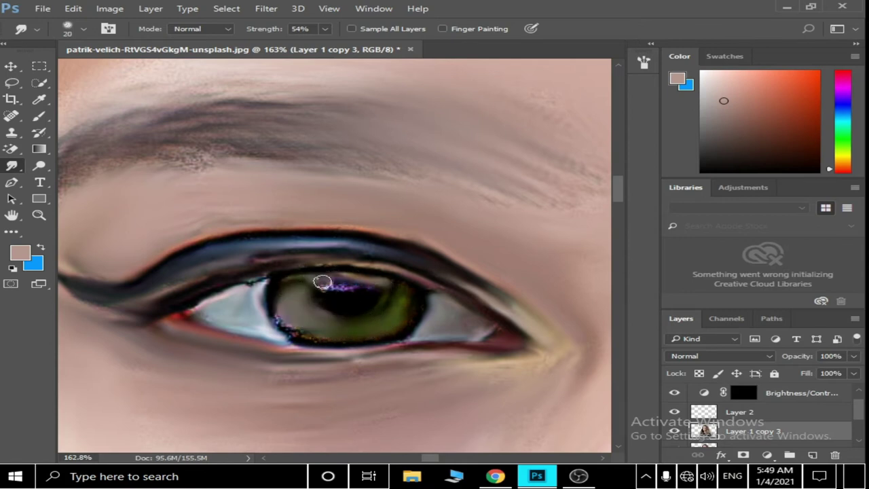
- Smooth the iris-edge speckles, then lower smudge strength to 12% and undo the earlier strokes
scroll(403, 301, "down", 5)
scroll(373, 353, "down", 2)
scroll(373, 353, "up", 4)
scroll(281, 281, "up", 3)
left_click_drag(282, 281, 304, 304)
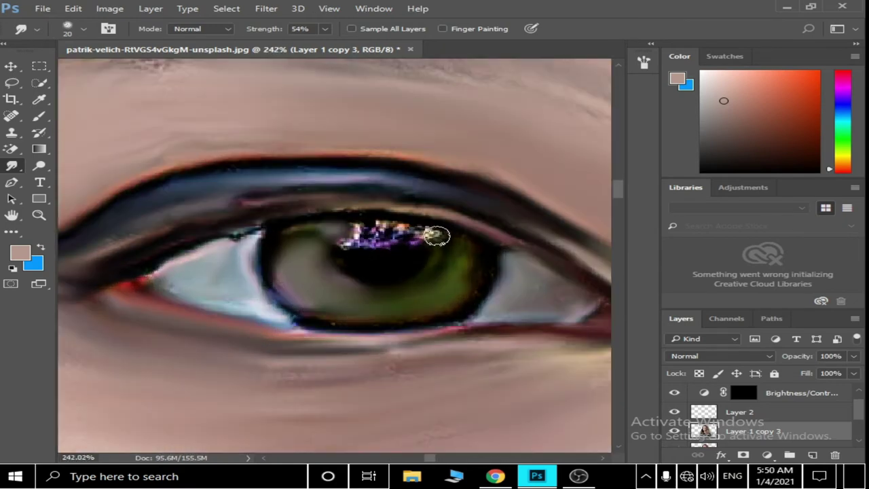
left_click_drag(326, 30, 282, 48)
key("ctrl+alt+z")
key("ctrl+alt+z")
key("ctrl+alt+z")
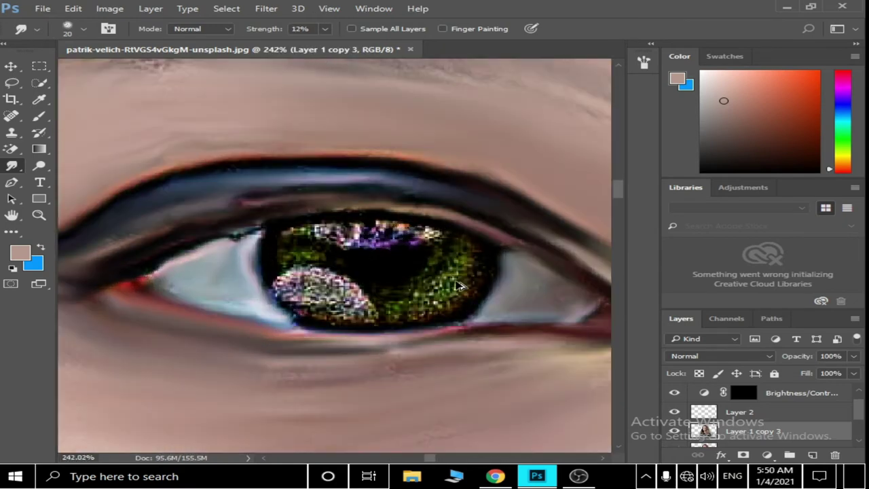
- Smear the lower-left and top iris highlights smooth at 12% strength
left_click_drag(381, 307, 321, 261)
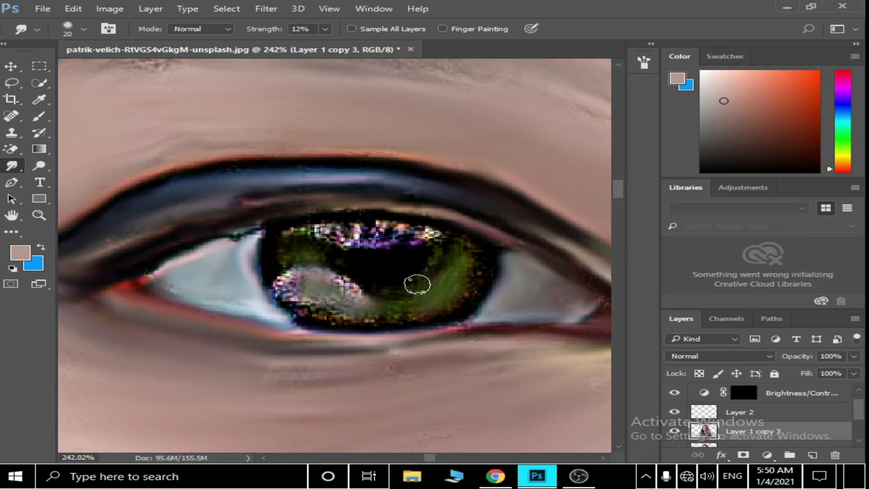
left_click_drag(404, 231, 353, 234)
scroll(313, 319, "down", 5)
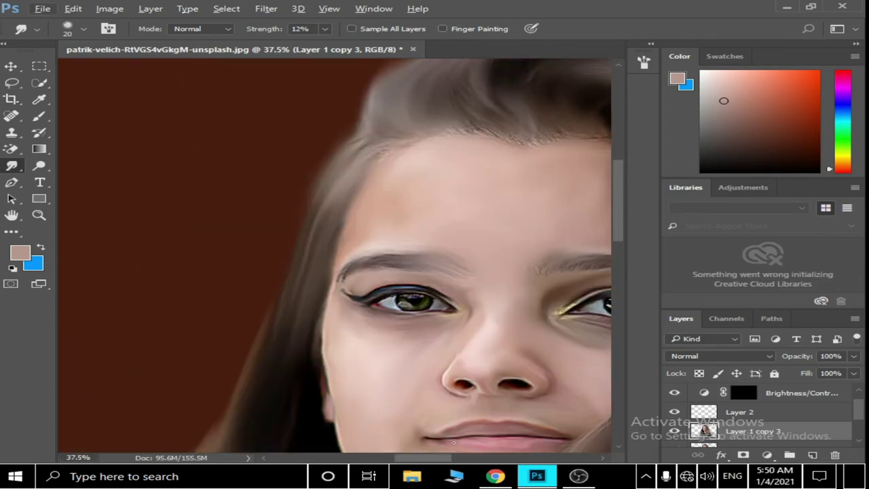
scroll(448, 275, "up", 3)
scroll(448, 274, "up", 3)
scroll(473, 293, "down", 2)
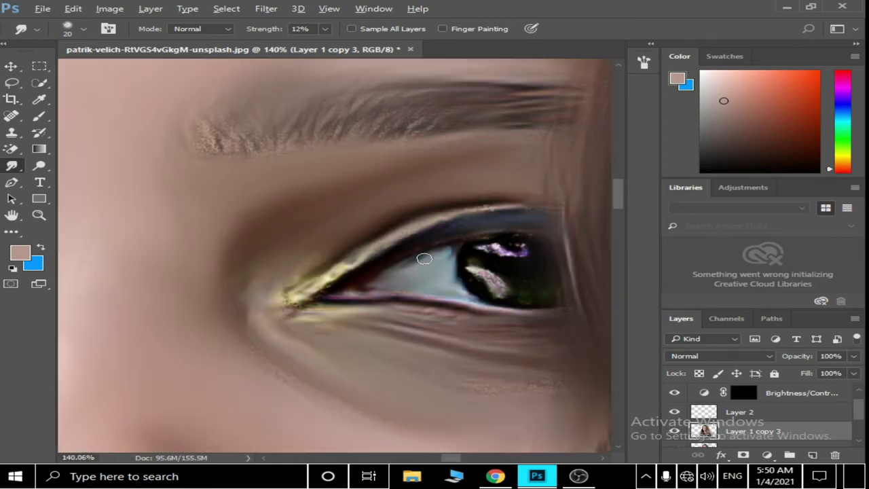
scroll(474, 293, "down", 4)
left_click(740, 412)
left_click(766, 455)
- Add a Hue/Saturation layer with Saturation +67 and invert its mask to black
left_click(726, 302)
left_click_drag(675, 211, 742, 214)
key("ctrl+minus")
key("ctrl+minus")
scroll(427, 284, "up", 3)
scroll(428, 284, "down", 1)
scroll(428, 284, "down", 1)
scroll(427, 284, "down", 1)
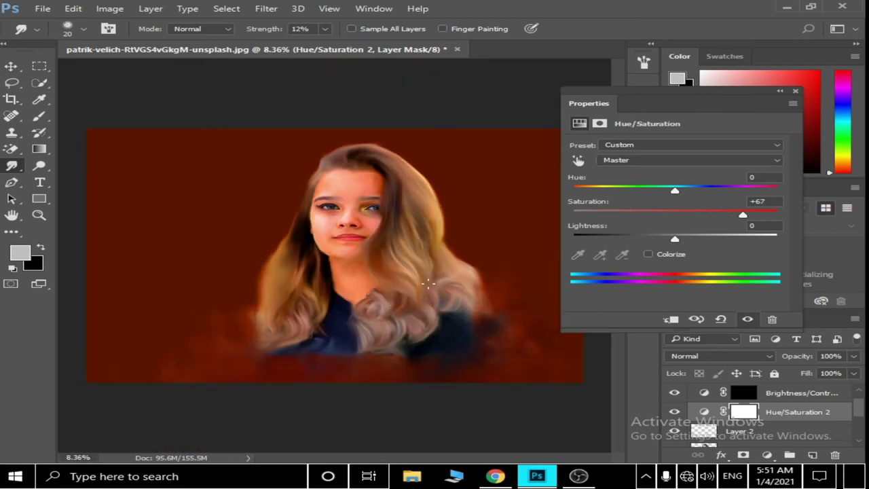
left_click(795, 91)
key("ctrl+i")
- Switch to the Brush and set a light paint colour for the mask
scroll(417, 310, "up", 2)
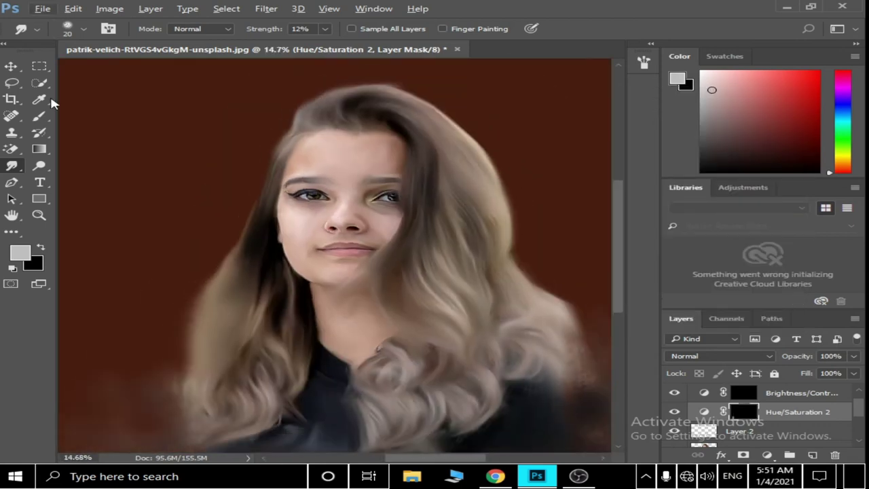
left_click(38, 116)
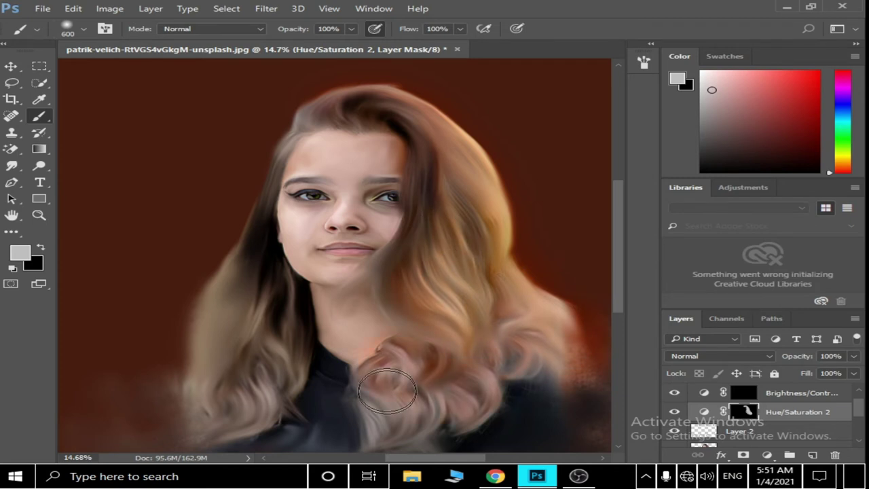
scroll(415, 264, "up", 1)
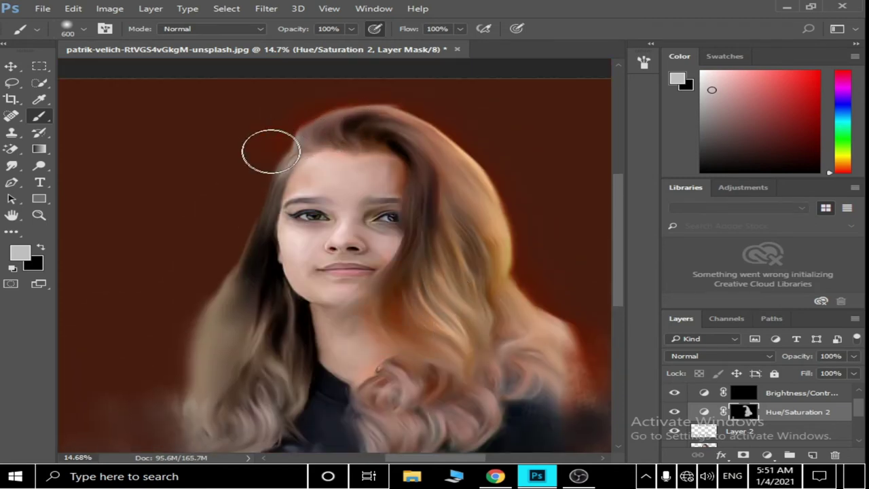
scroll(262, 184, "down", 2)
scroll(430, 314, "down", 2)
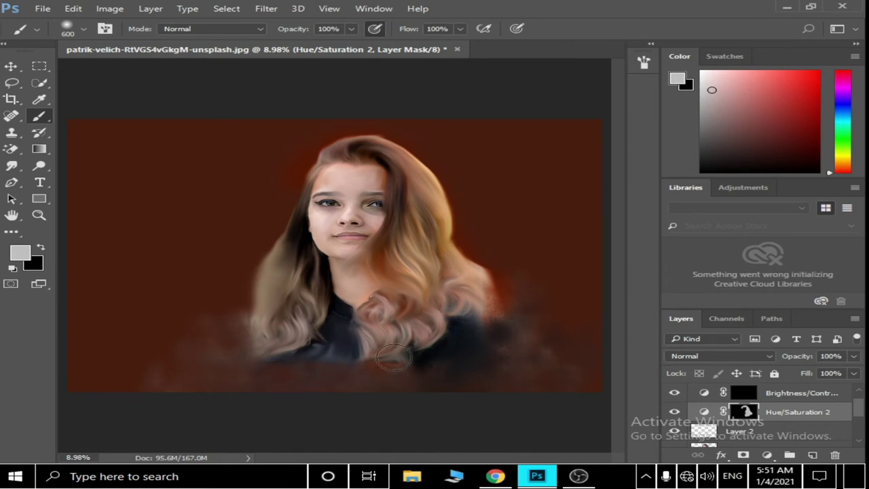
scroll(505, 307, "up", 3)
key("x")
scroll(523, 272, "up", 3)
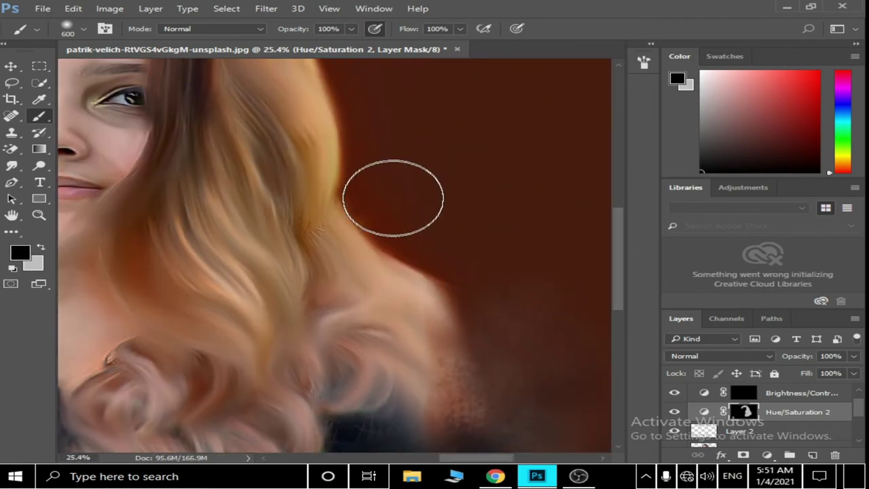
scroll(388, 194, "up", 4)
left_click(20, 252)
key("Return")
- Paint the saturation boost into the hair, toggling black and white and enlarging the brush
scroll(289, 164, "down", 2)
scroll(252, 249, "up", 1)
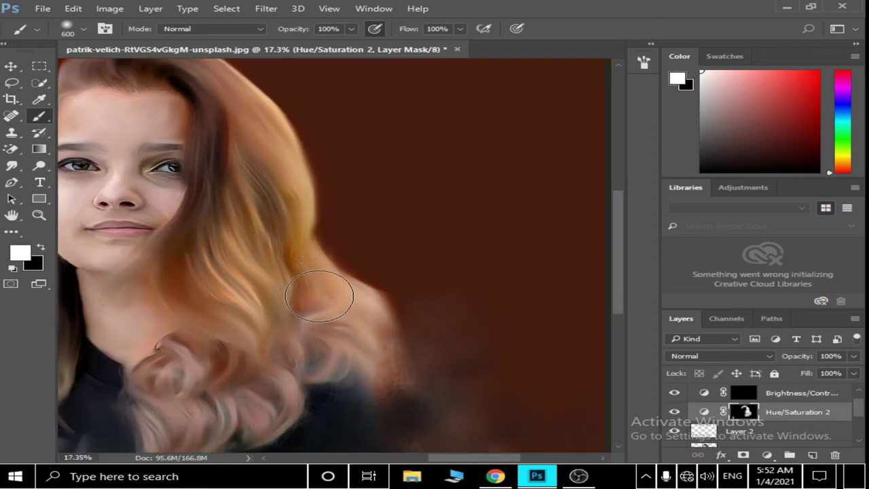
scroll(312, 322, "down", 2)
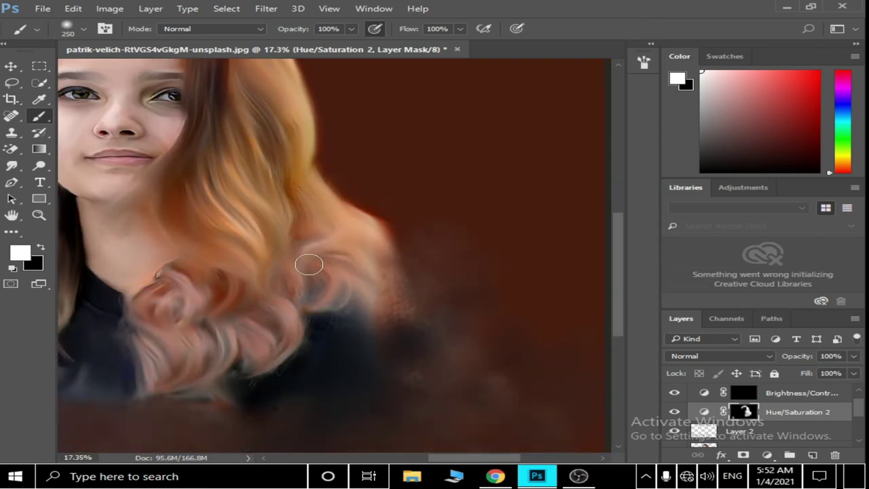
scroll(297, 282, "down", 2)
scroll(151, 181, "up", 3)
scroll(223, 203, "up", 2)
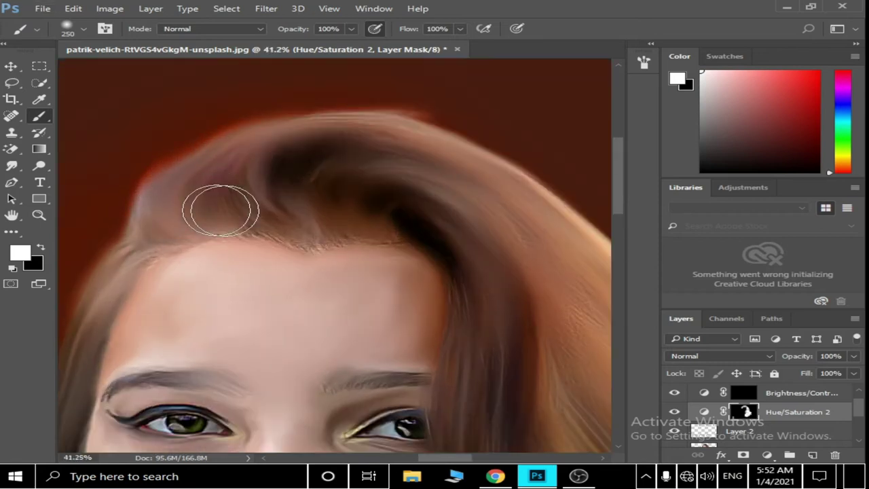
scroll(286, 222, "down", 2)
scroll(224, 169, "up", 3)
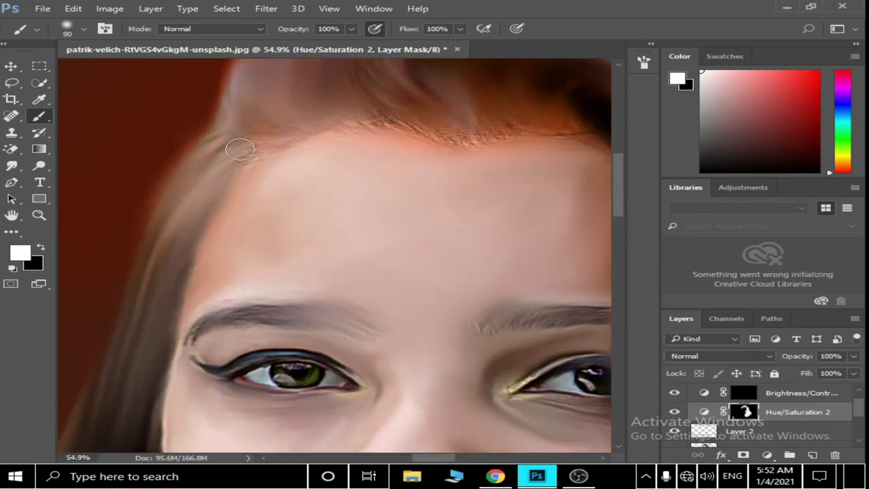
scroll(266, 129, "up", 2)
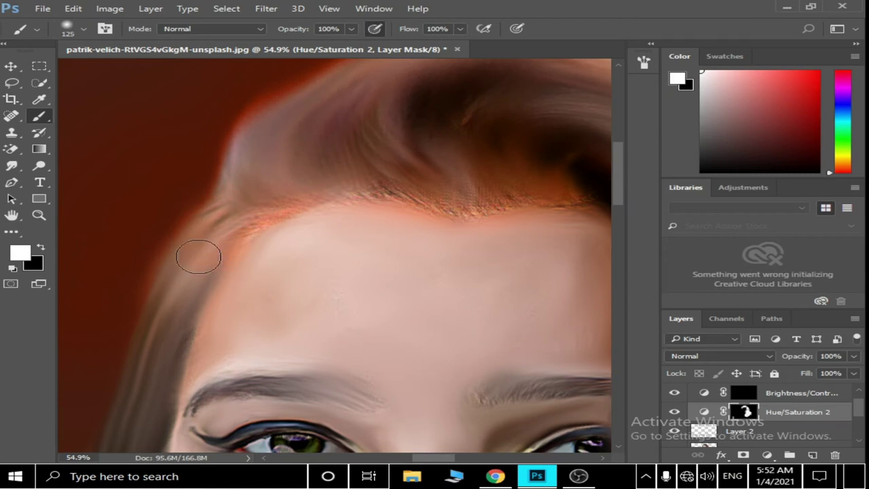
scroll(198, 257, "down", 2)
key("x")
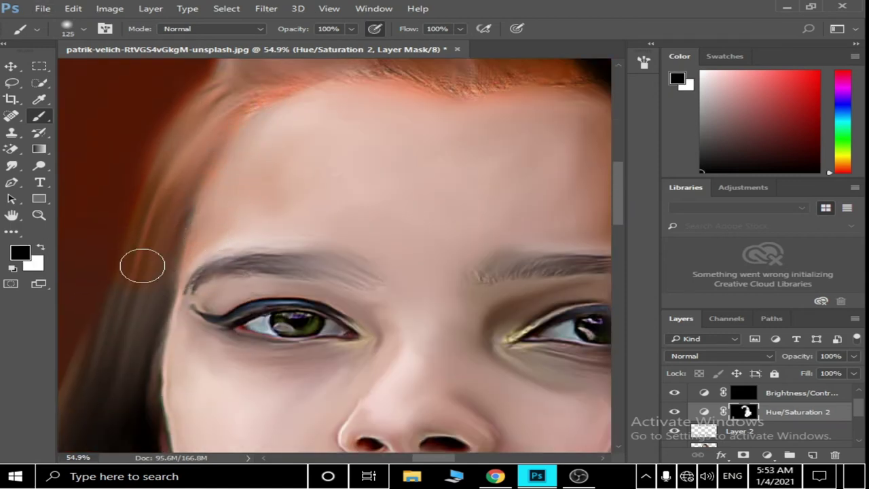
key("x")
scroll(122, 326, "down", 2)
scroll(116, 225, "down", 2)
scroll(97, 225, "up", 2)
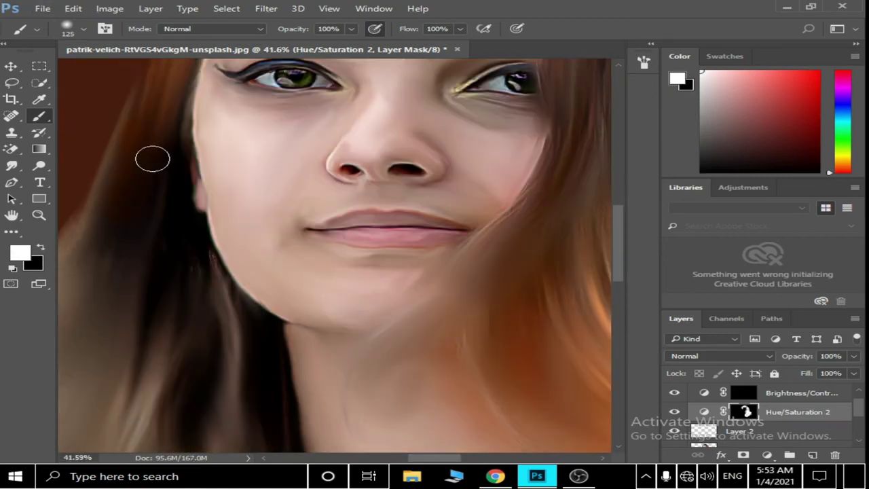
scroll(164, 238, "down", 2)
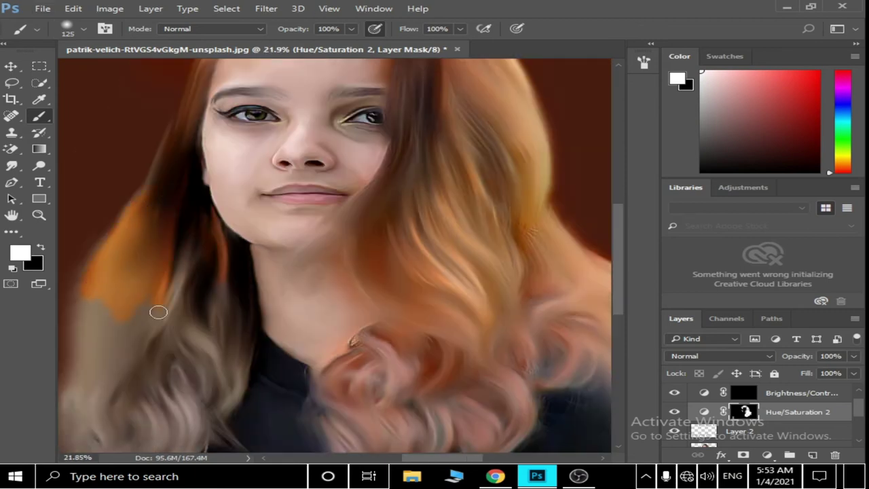
scroll(236, 366, "down", 2)
scroll(258, 339, "down", 2)
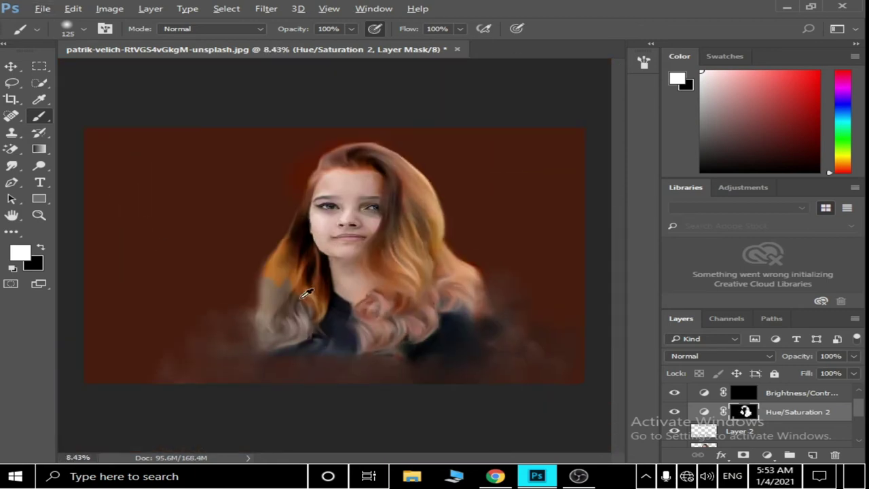
scroll(287, 315, "up", 1)
key("bracketright")
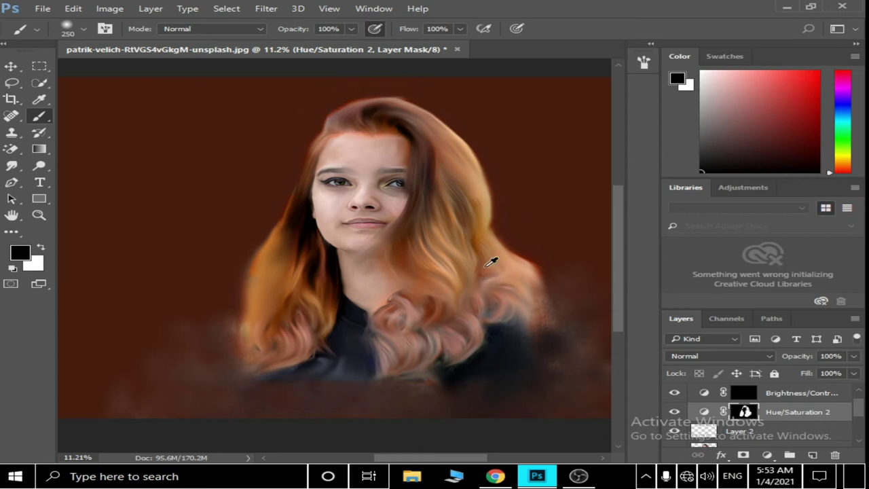
- Paint white on the mask to add pink blush to the left cheek
scroll(407, 268, "up", 3)
scroll(434, 271, "up", 1)
key("x")
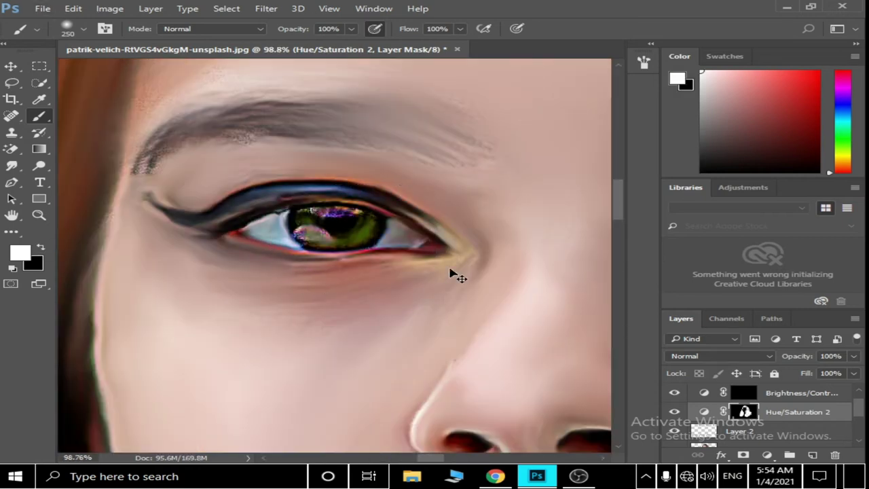
scroll(450, 273, "down", 2)
left_click_drag(301, 272, 340, 257)
scroll(345, 314, "down", 1)
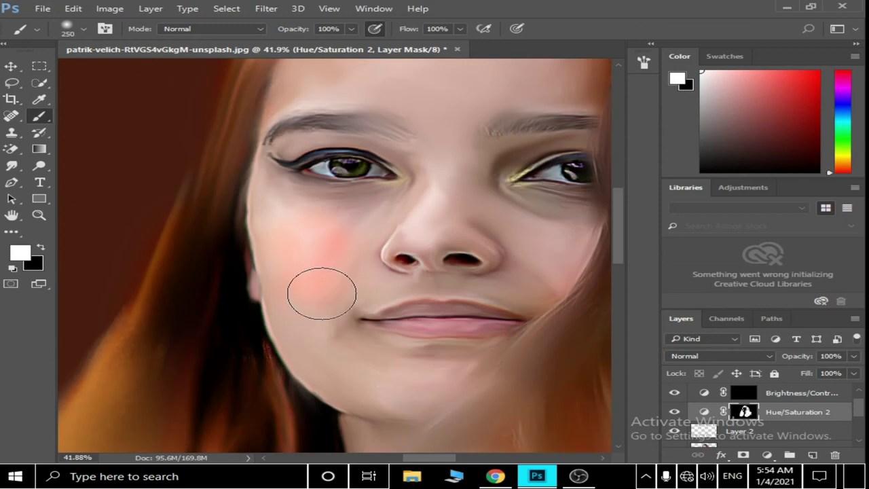
scroll(330, 251, "down", 2)
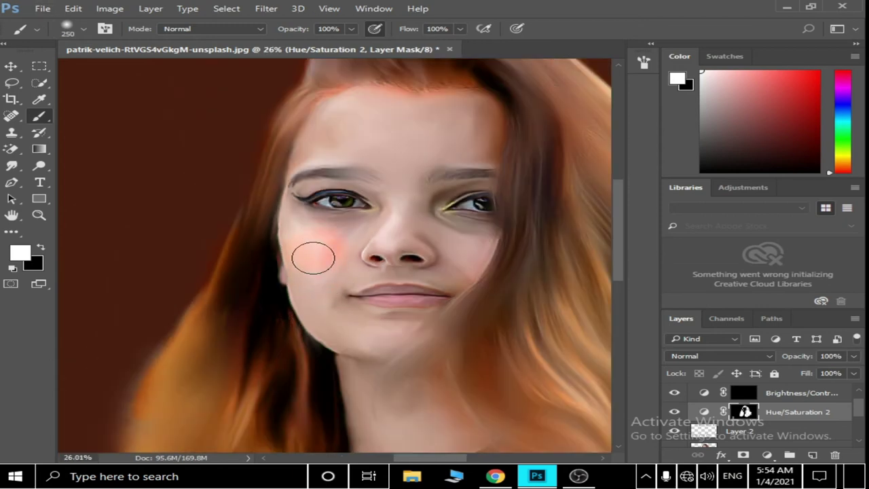
scroll(411, 293, "down", 3)
scroll(448, 332, "up", 4)
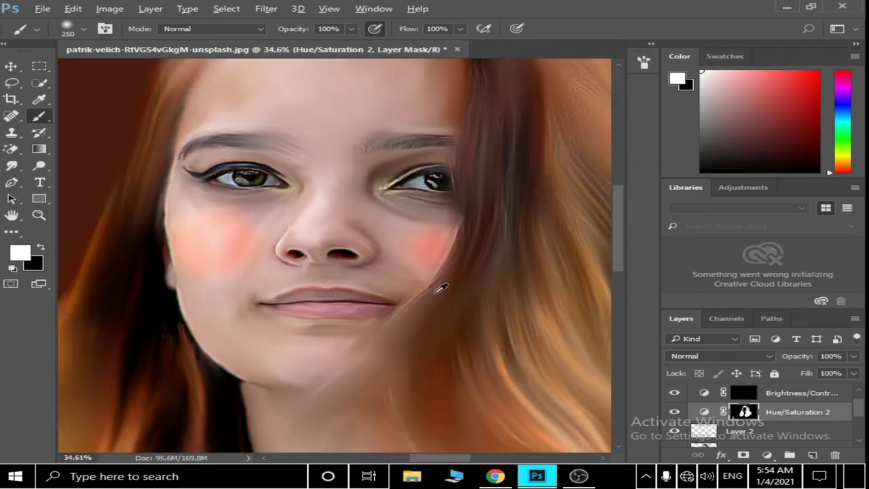
- At 34% brush opacity, paint soft blush onto the other cheek
key("3")
key("4")
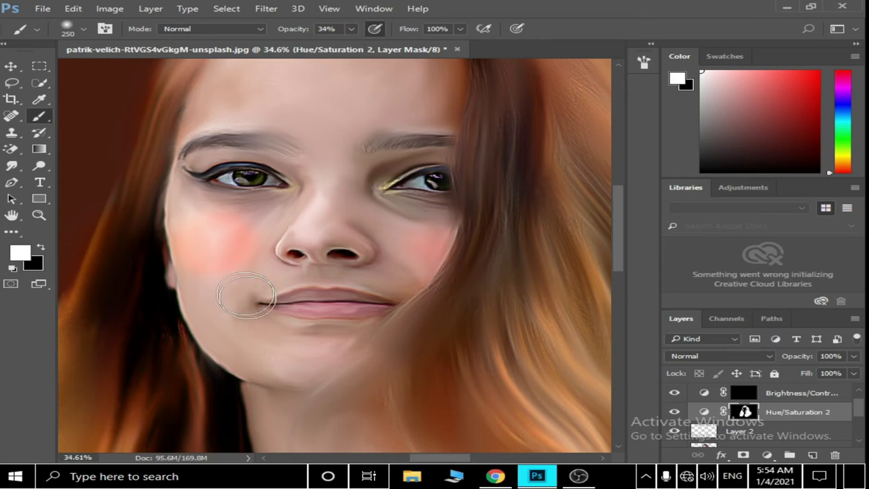
scroll(246, 296, "down", 3)
scroll(234, 241, "up", 5)
mouse_move(328, 201)
left_mouse_down()
mouse_move(281, 151)
mouse_move(296, 184)
left_mouse_up()
scroll(292, 175, "down", 2)
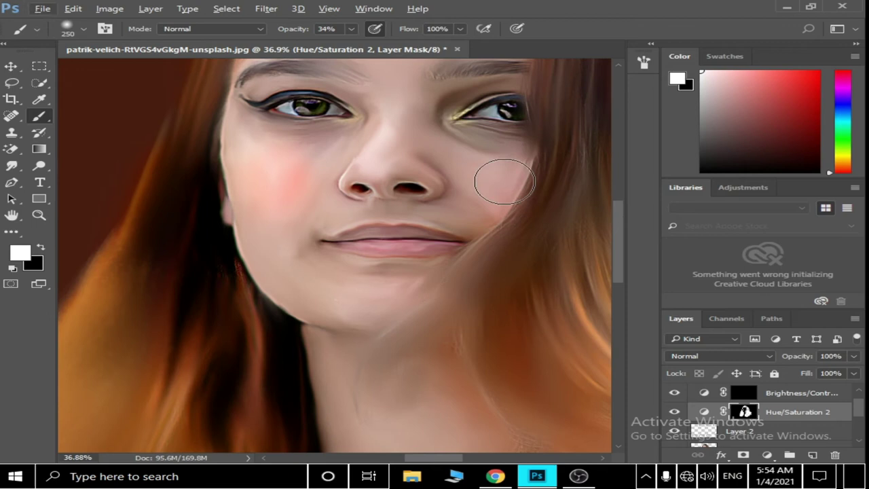
scroll(369, 232, "down", 3)
scroll(359, 170, "up", 1)
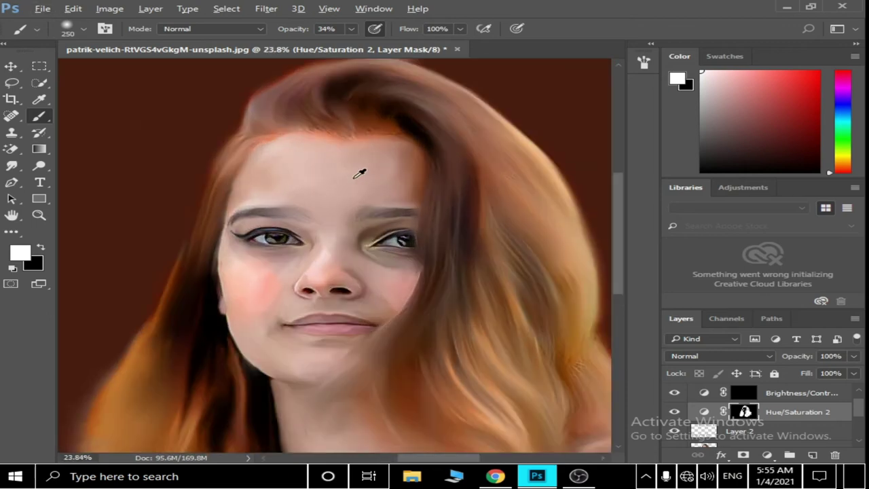
scroll(355, 249, "up", 1)
scroll(394, 301, "up", 1)
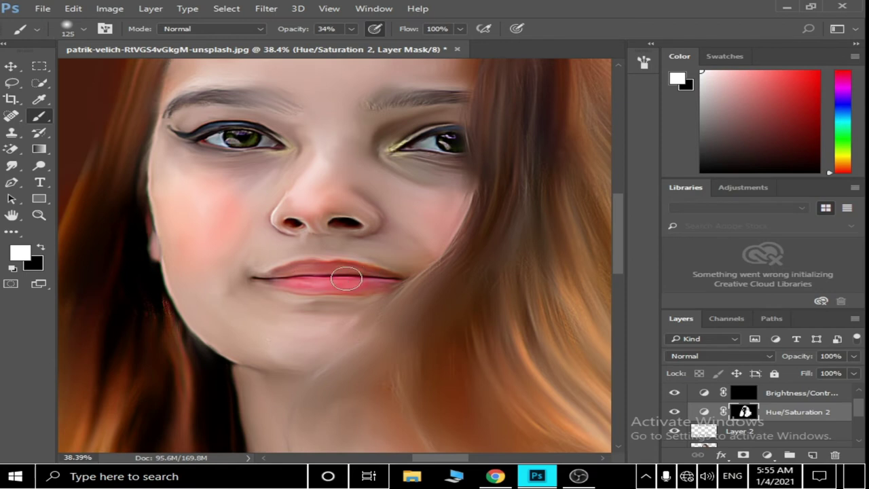
scroll(298, 279, "up", 3)
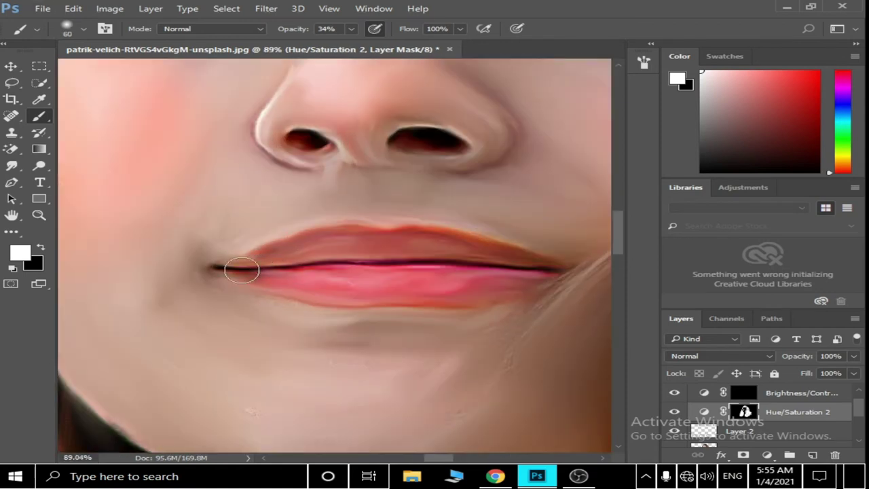
scroll(381, 245, "down", 3)
scroll(421, 380, "down", 4)
- Lower the Hue/Saturation 1 layer's fill to 43% to soften the green eyes
scroll(847, 407, "up", 1)
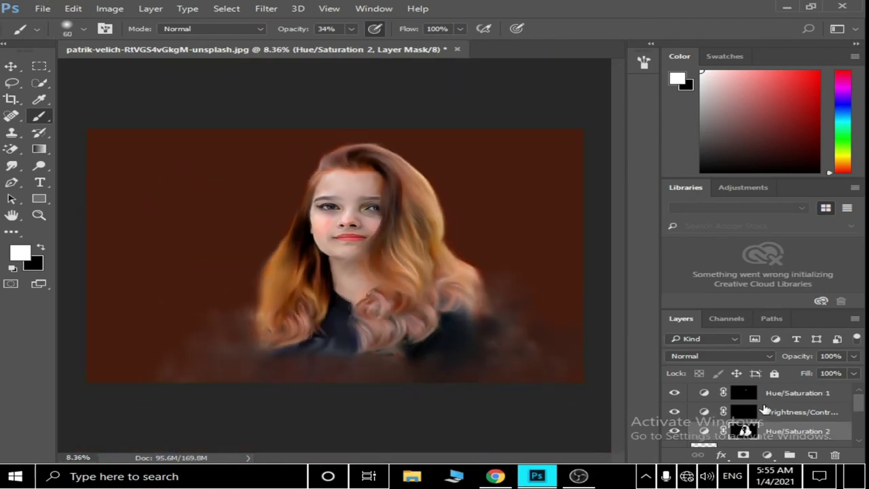
double_click(847, 397)
key("Escape")
left_click_drag(853, 372, 808, 389)
scroll(499, 303, "up", 2)
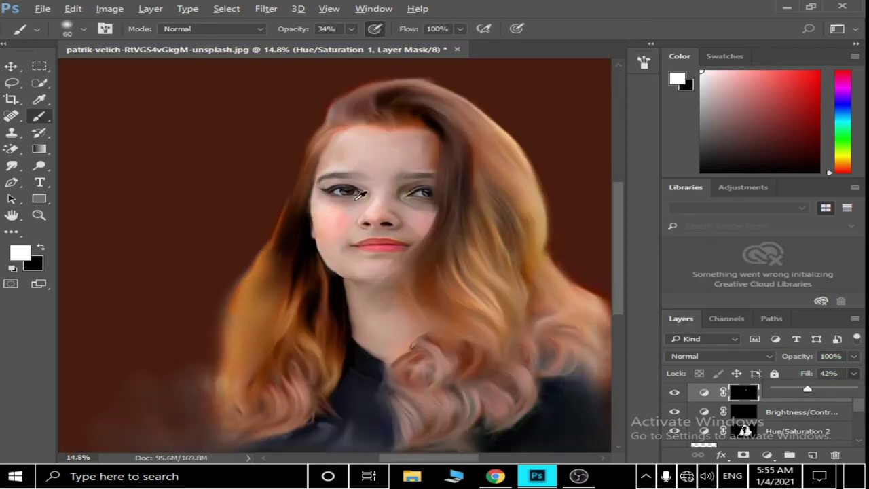
scroll(499, 302, "up", 5)
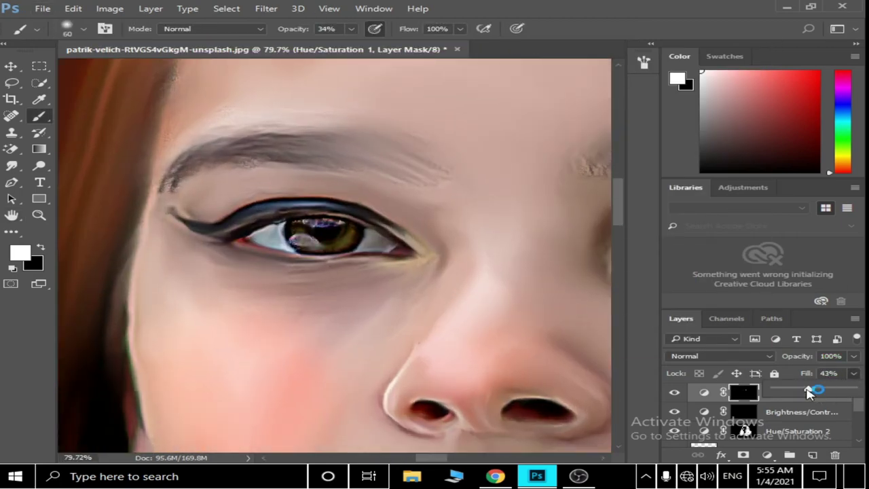
scroll(248, 178, "down", 6)
scroll(523, 314, "down", 1)
scroll(519, 318, "up", 1)
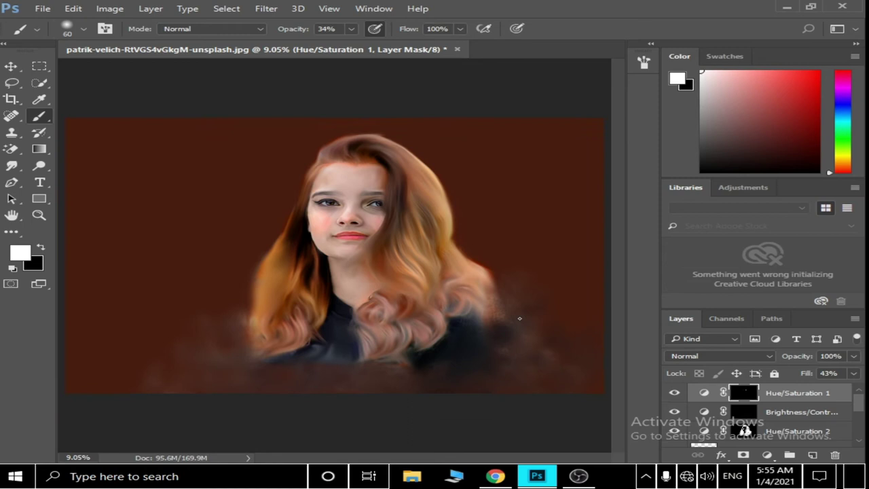
scroll(781, 414, "down", 2)
left_click(785, 421)
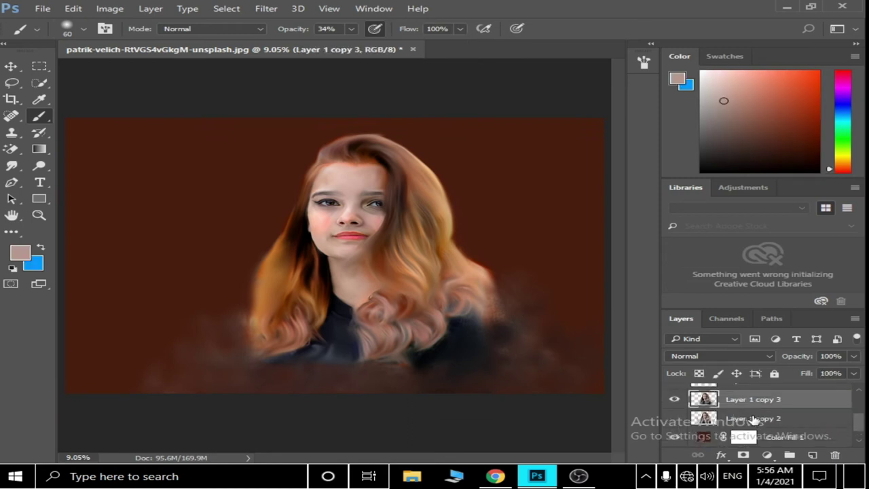
- Move Layer 2 below Layer 1 copy 3 and load Natural Brushes, using the 59 scatter brush at 3200 px
left_click_drag(785, 422, 788, 445)
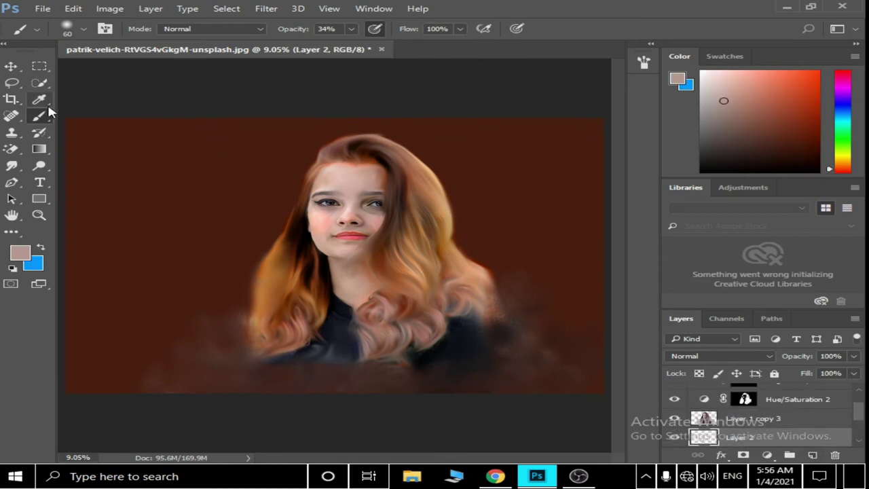
left_click(83, 28)
left_click(224, 52)
left_click(516, 85)
left_click(340, 188)
double_click(167, 192)
key("bracketright")
key("bracketright")
key("bracketright")
- Dab light dots around the figure, then pink specks at the lower left in brown and lip-red tones
mouse_move(272, 326)
left_mouse_down()
mouse_move(169, 224)
mouse_move(380, 136)
mouse_move(537, 414)
mouse_move(183, 315)
mouse_move(428, 292)
mouse_move(306, 88)
mouse_move(285, 319)
left_mouse_up()
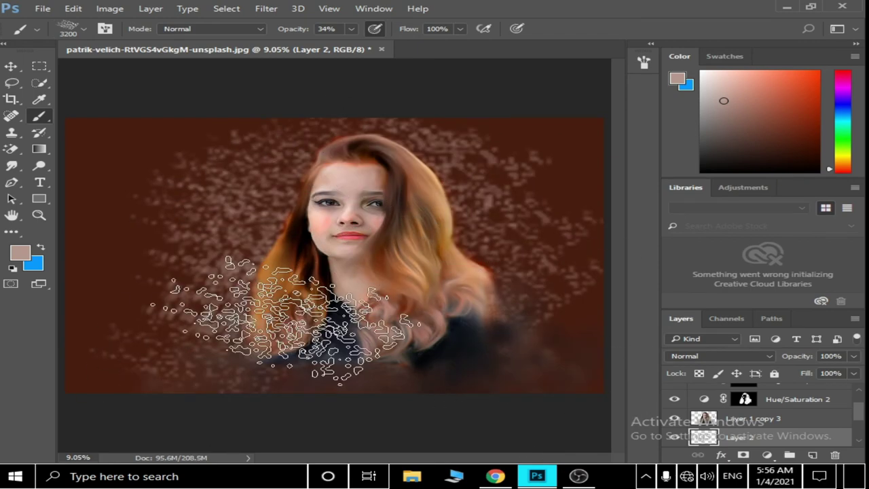
left_click(244, 123, "alt")
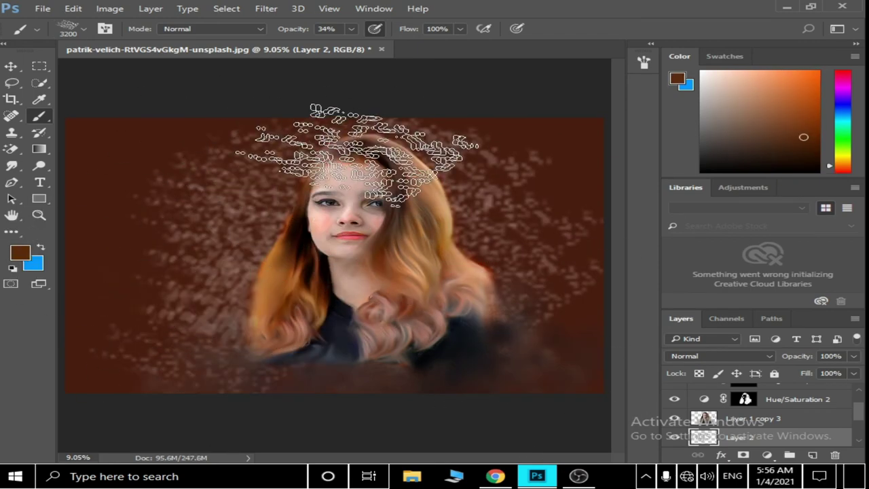
left_click(371, 248, "alt")
left_click(368, 247, "alt")
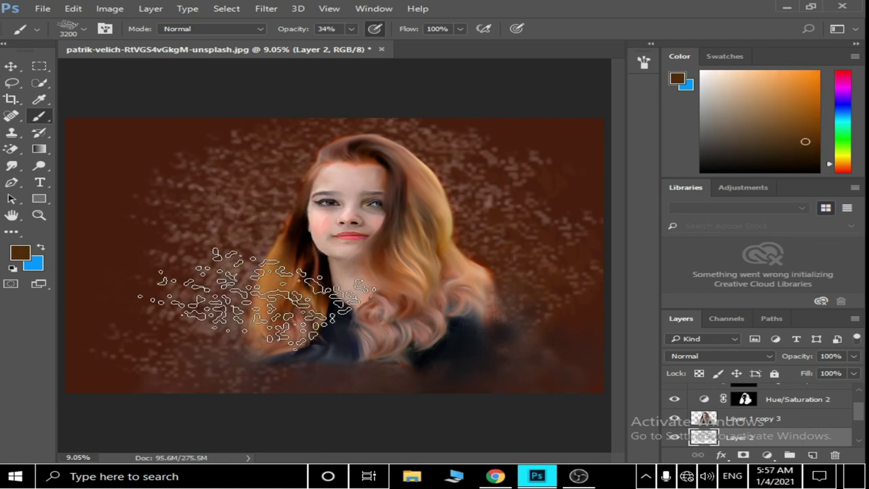
left_click(359, 234, "alt")
left_click_drag(194, 310, 156, 258)
key("alt+bracketright")
key("alt+bracketright")
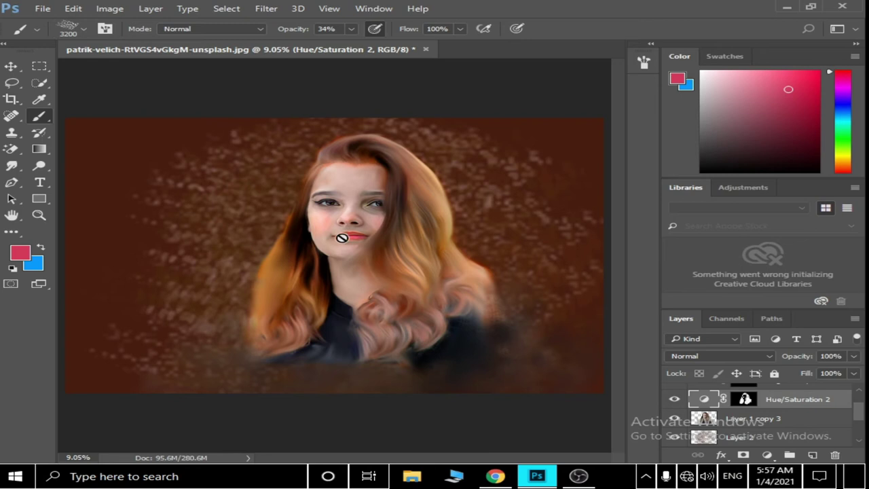
scroll(341, 238, "up", 2)
- On Layer 2, scatter red specks along the top at 2% opacity, then pick tan and pinkish colours
left_click(738, 437)
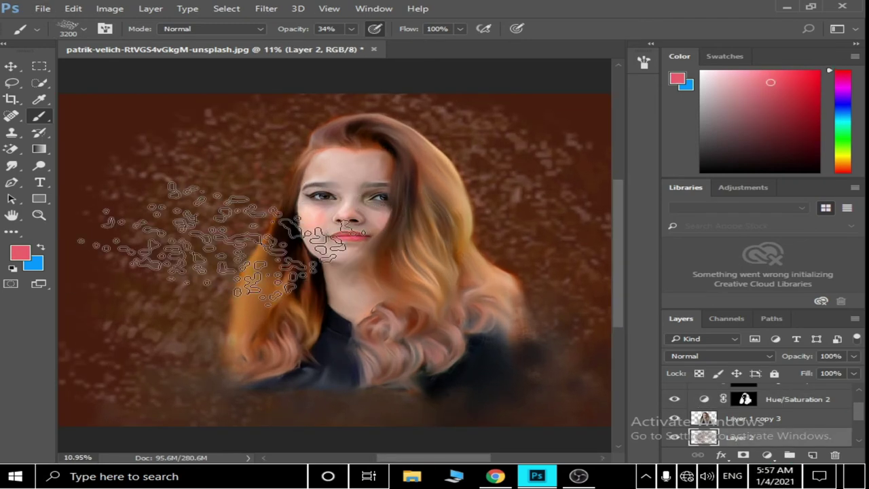
left_click_drag(312, 159, 469, 146)
left_click_drag(351, 28, 349, 44)
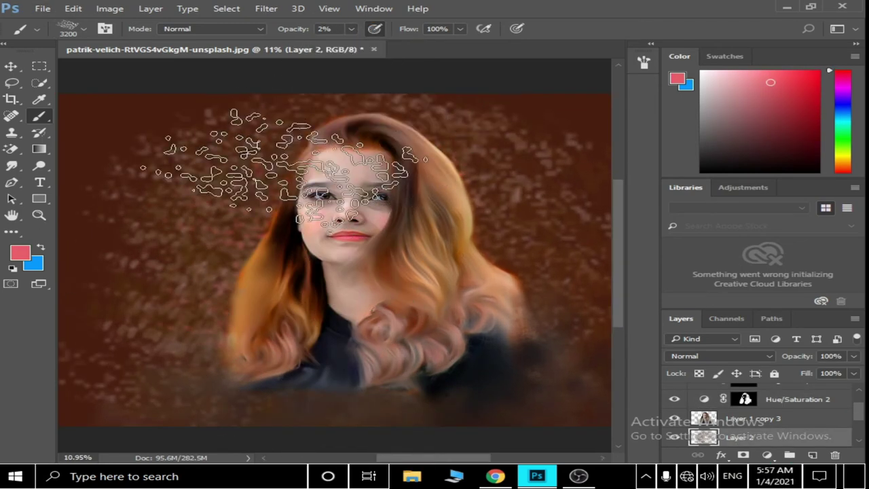
left_click(417, 300, "alt")
scroll(302, 149, "down", 1)
left_click(340, 285, "alt")
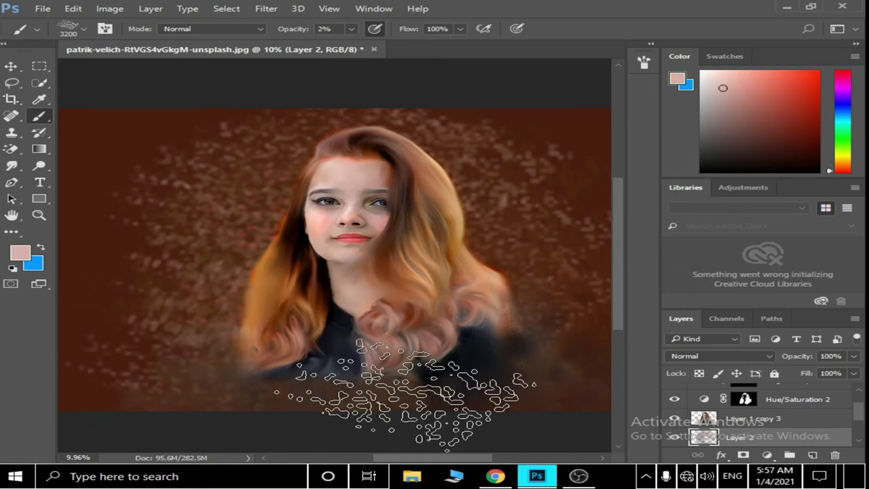
left_click(398, 330, "alt")
- Pick a dark brown painting colour and switch to a different brush preset
scroll(435, 136, "down", 2)
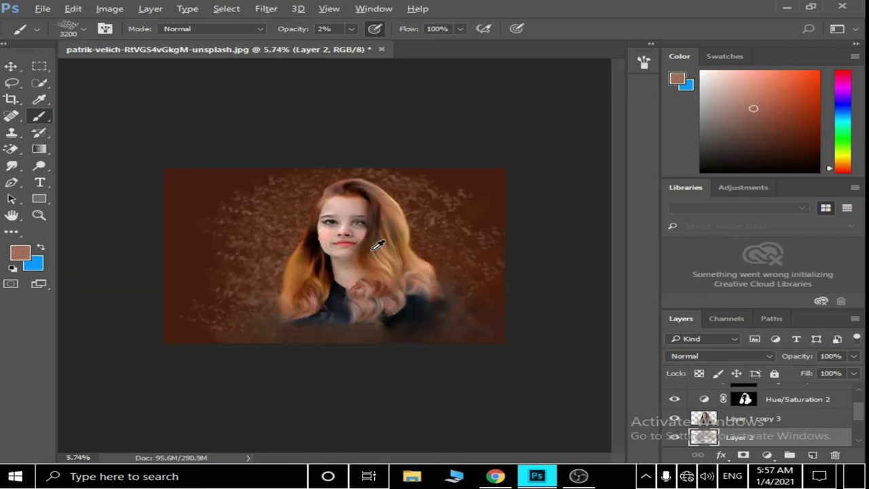
scroll(204, 306, "up", 2)
left_click(238, 348, "alt")
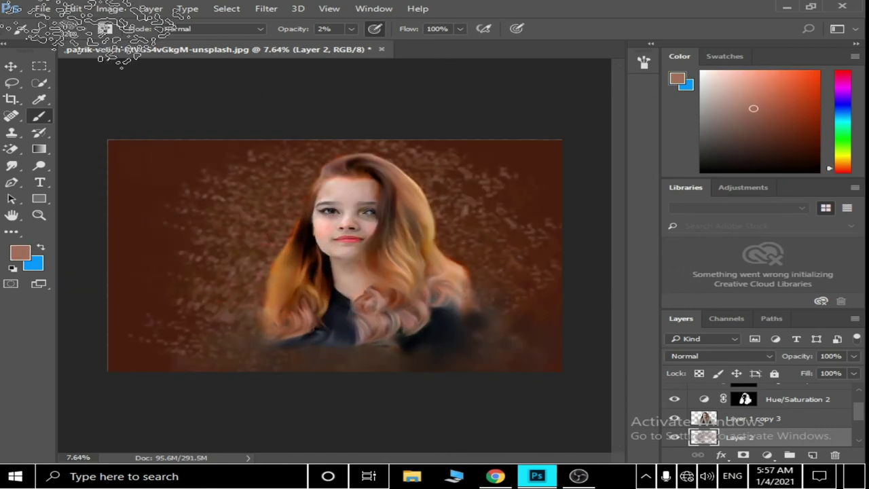
left_click(84, 29)
left_click(222, 52)
left_click(578, 58)
- Set the 63 brush to 3100 px and 11% opacity, sampling face pink and hair tan
double_click(144, 179)
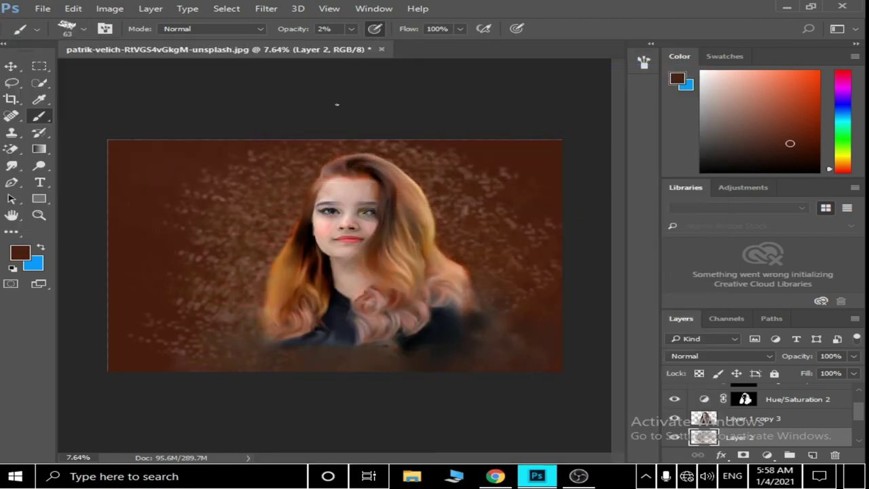
key("bracketright")
key("bracketright")
key("bracketright")
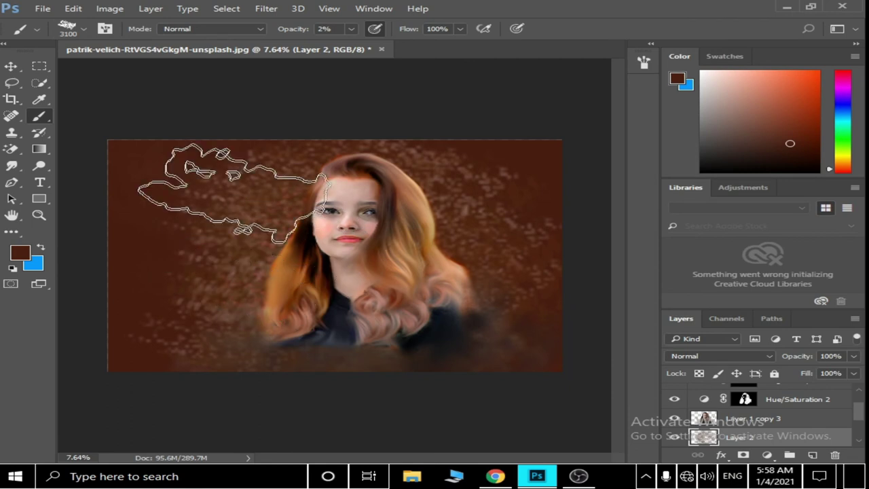
left_click(375, 228, "alt")
left_click_drag(351, 29, 360, 42)
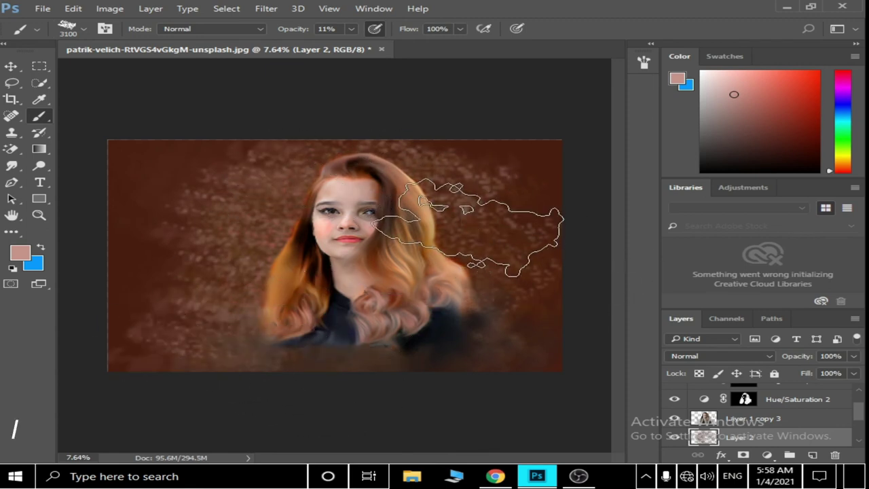
left_click(436, 224, "alt")
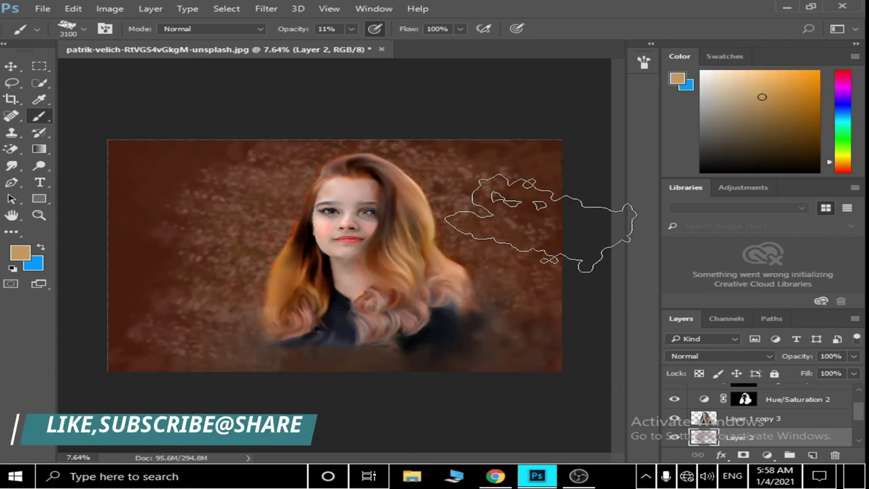
- Paint a faint near-black smoky stroke across the portrait
scroll(326, 194, "up", 2)
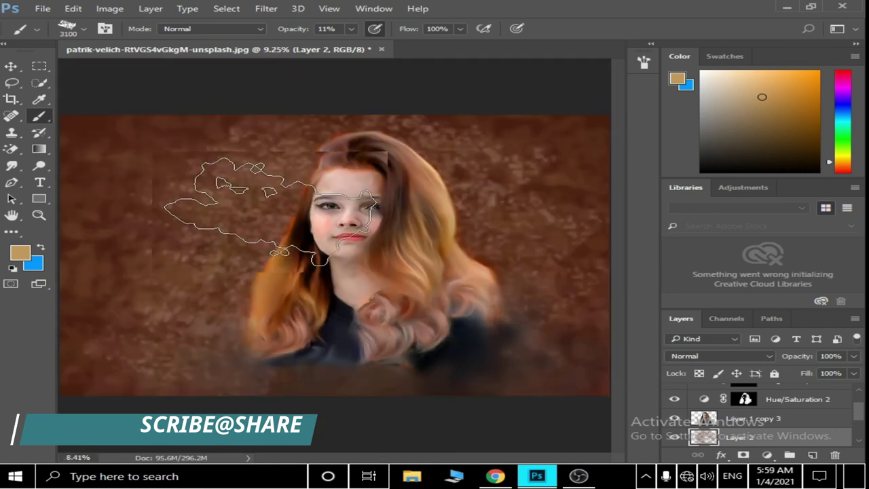
left_click(314, 237, "alt")
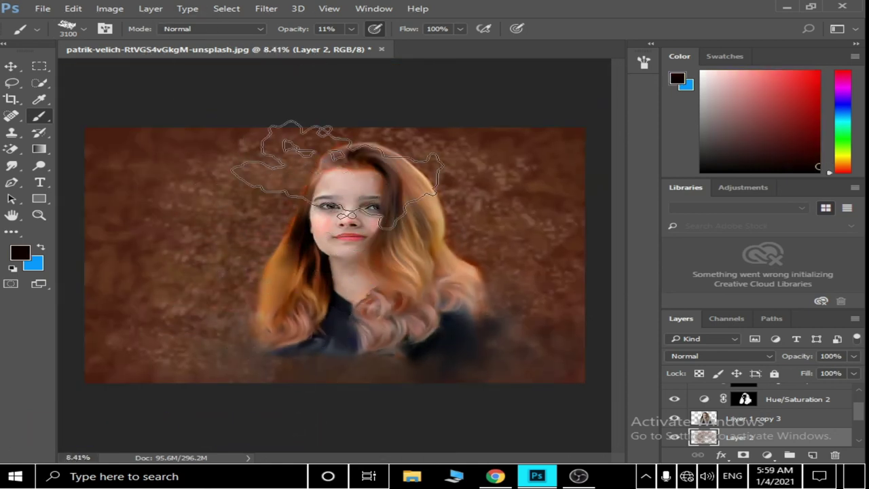
scroll(452, 256, "down", 2)
left_click_drag(234, 180, 350, 319)
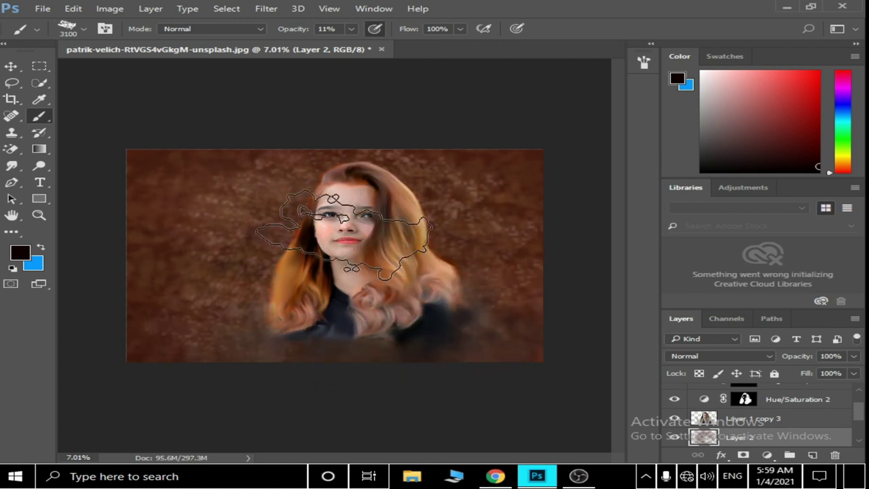
scroll(330, 204, "up", 5)
scroll(357, 217, "down", 5)
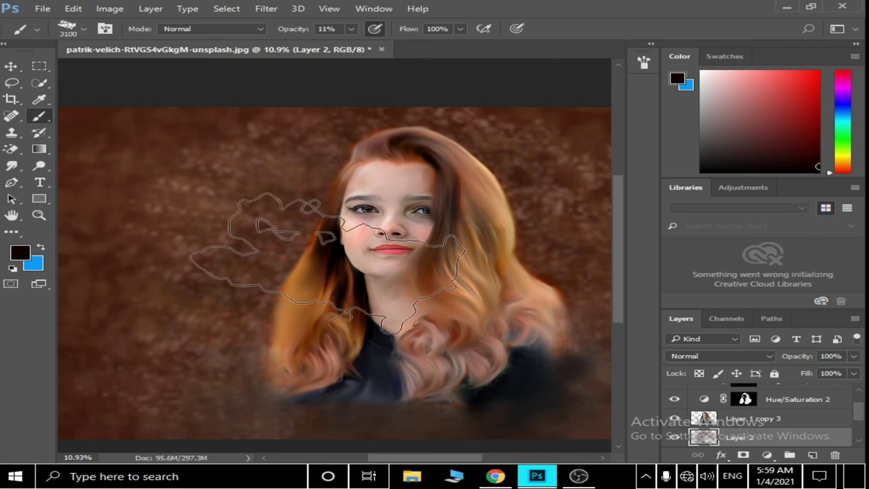
scroll(485, 298, "down", 2)
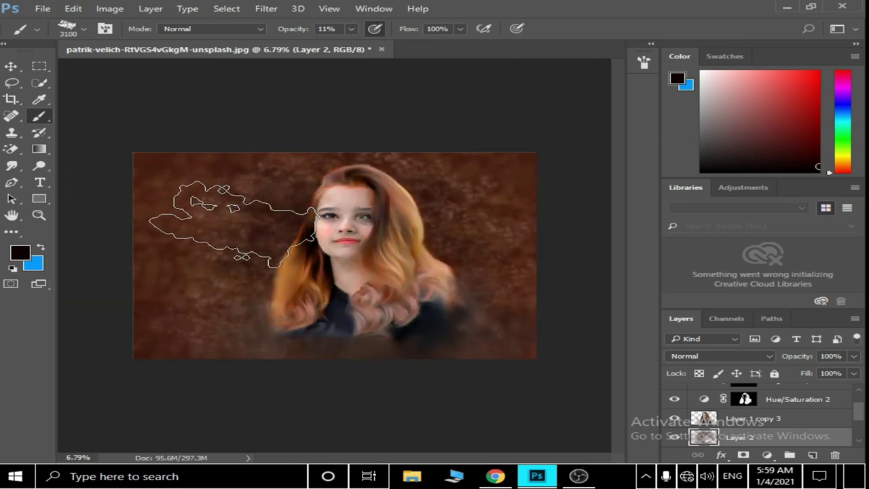
- Sample dark brown, near-black and hair-brown shades from the canvas for the smoke
left_click(306, 170, "alt")
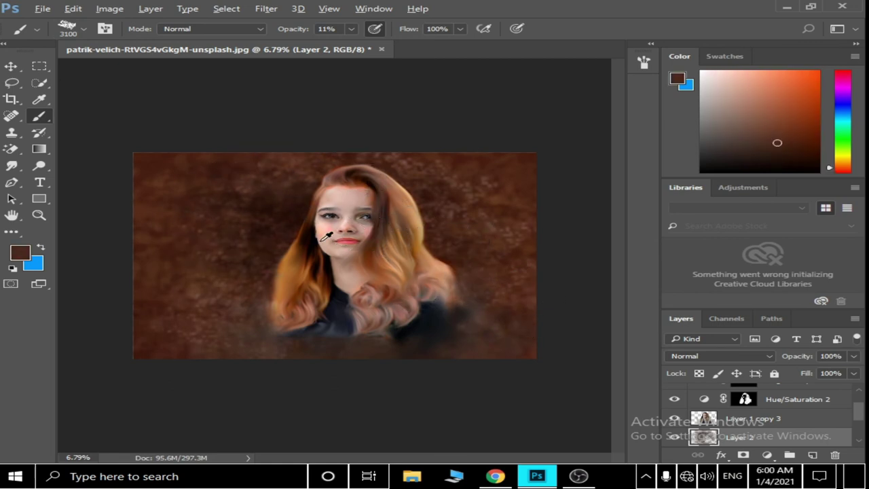
left_click(322, 239, "alt")
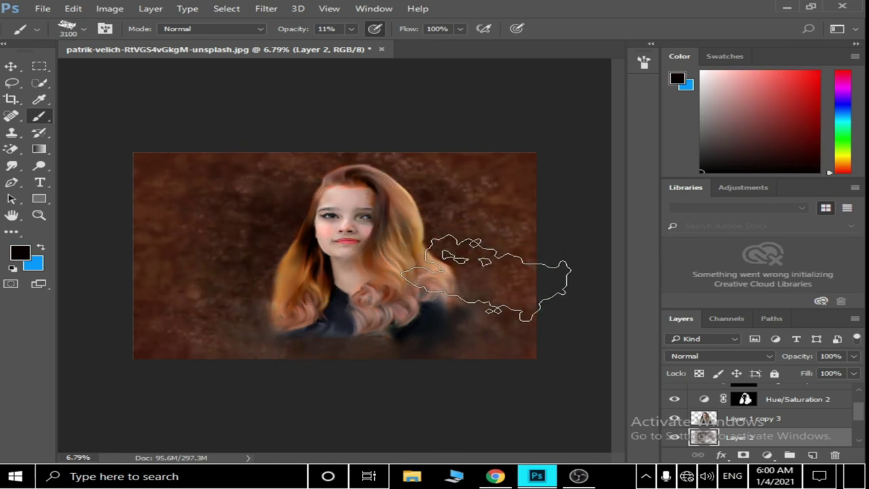
scroll(493, 232, "up", 3)
scroll(493, 231, "down", 2)
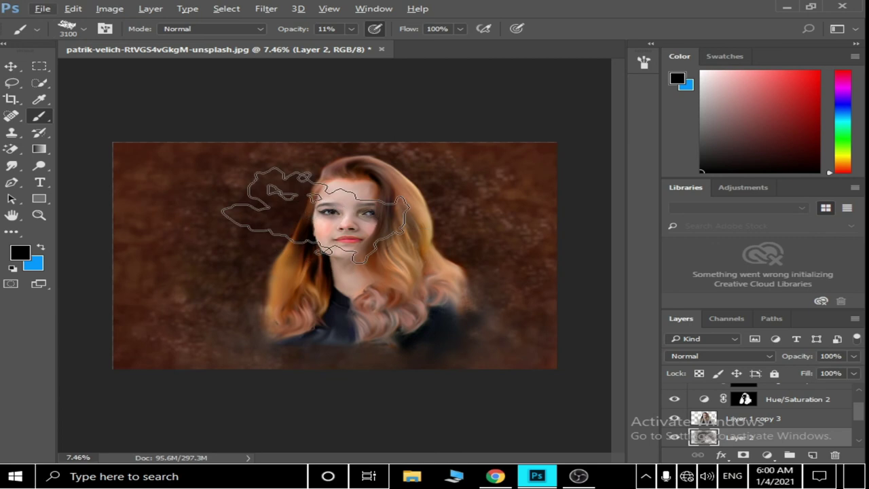
scroll(271, 210, "down", 1)
scroll(330, 188, "up", 4)
scroll(329, 187, "down", 2)
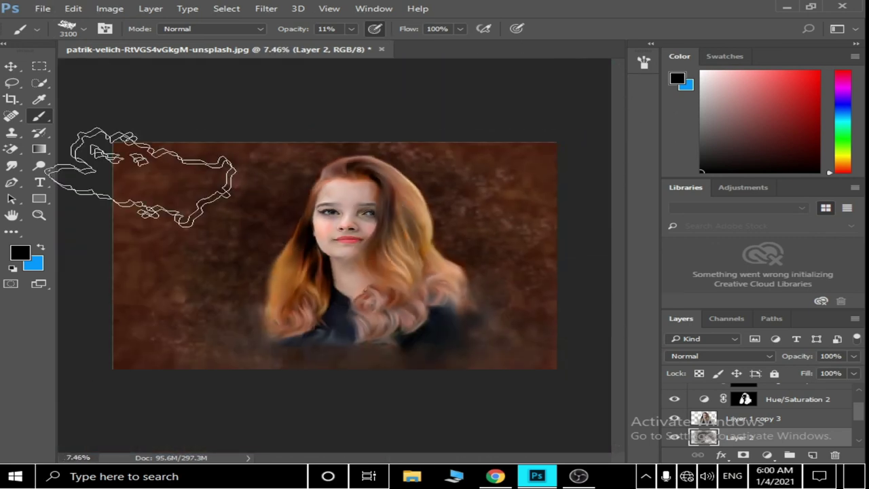
left_click(318, 271, "alt")
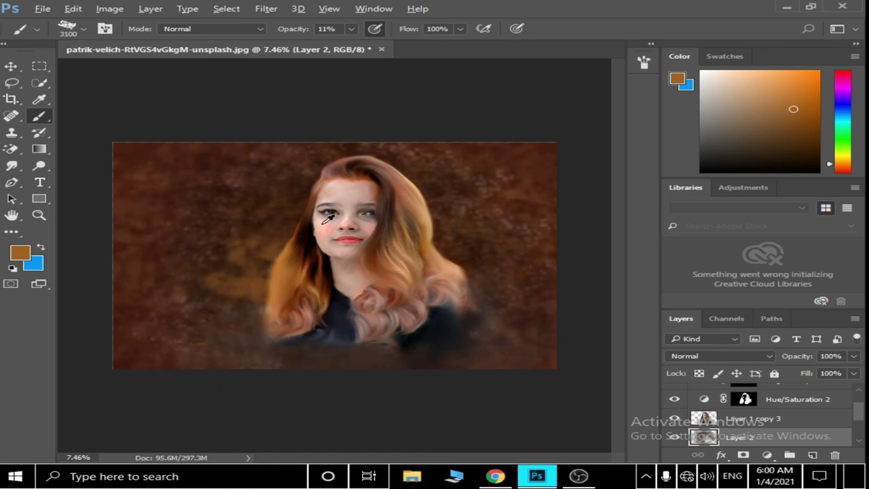
- Alt-sample near-black, orange-brown and muted reddish-brown tones from around the hair
left_click(304, 228, "alt")
left_click(285, 289, "alt")
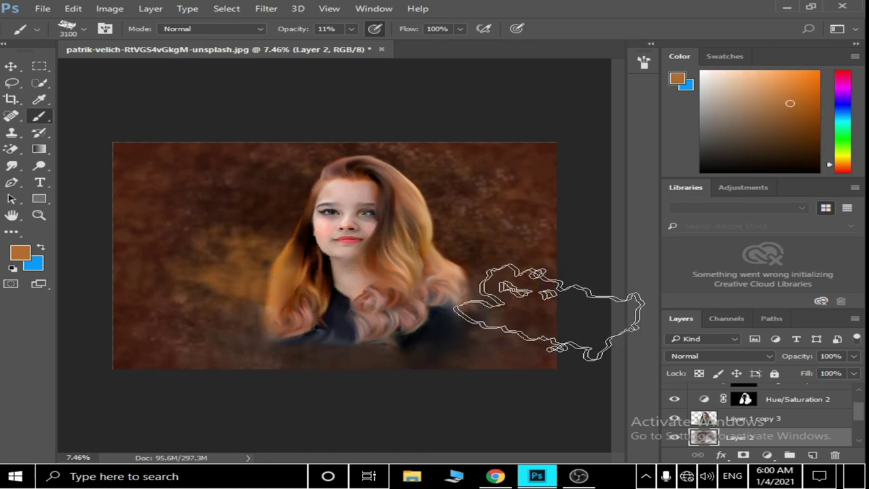
left_click(346, 238, "alt")
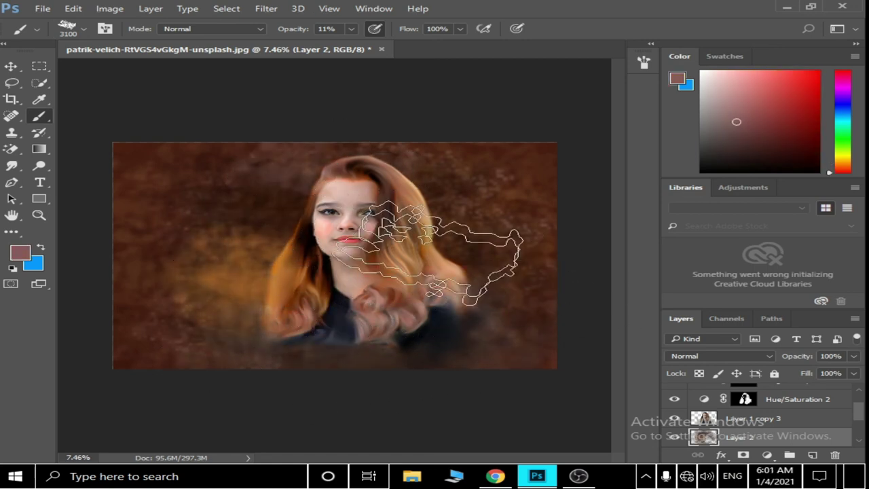
left_click(410, 172, "alt")
left_click(438, 236, "alt")
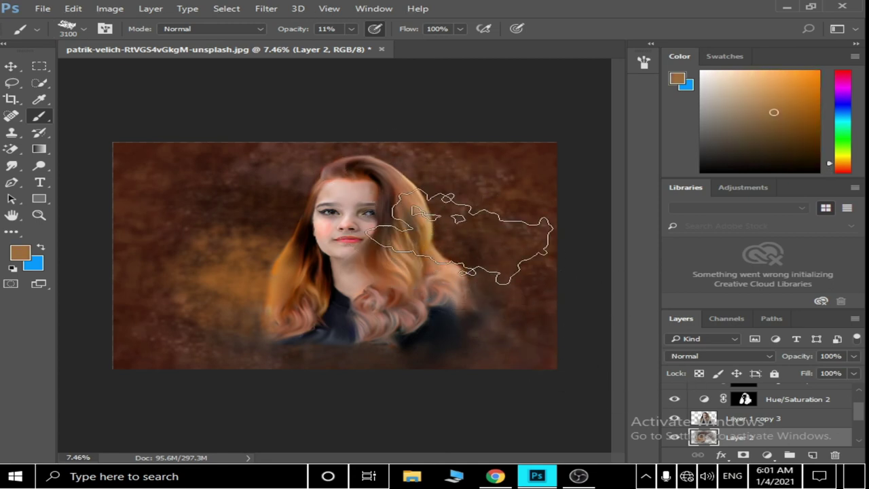
left_click(306, 231, "alt")
left_click(267, 258, "alt")
left_click(223, 272, "alt")
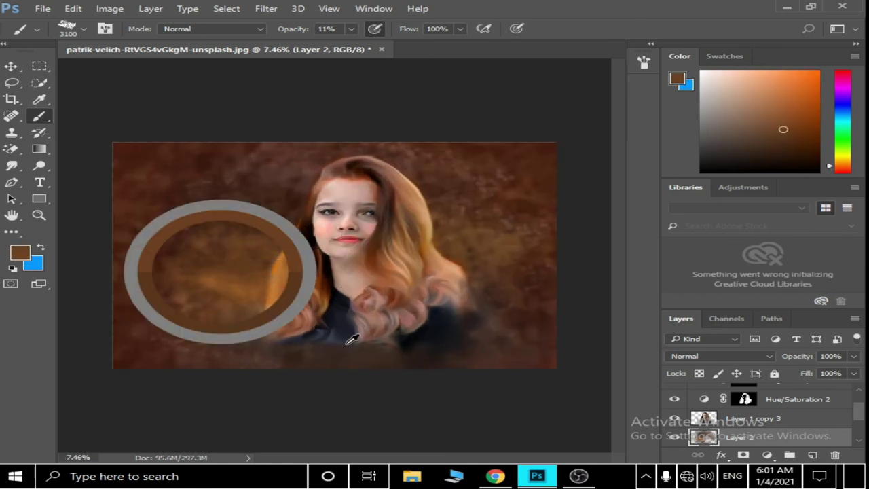
- Sample black from the canvas and work the haze around the lower left of the portrait
scroll(292, 257, "up", 3, "alt")
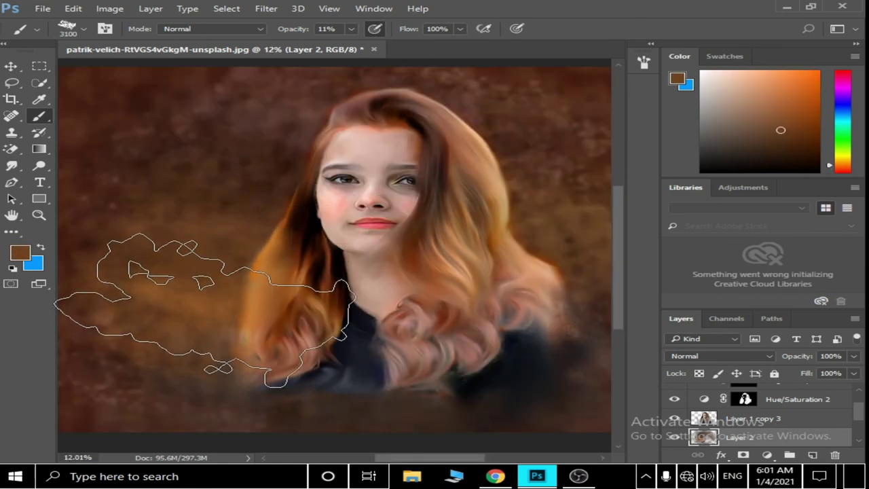
scroll(270, 253, "down", 3, "alt")
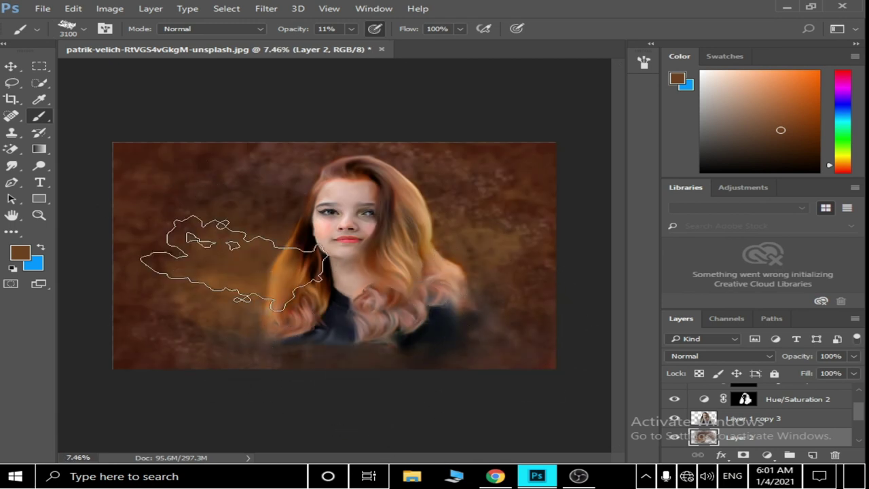
left_click(319, 236, "alt")
scroll(224, 292, "down", 2, "alt")
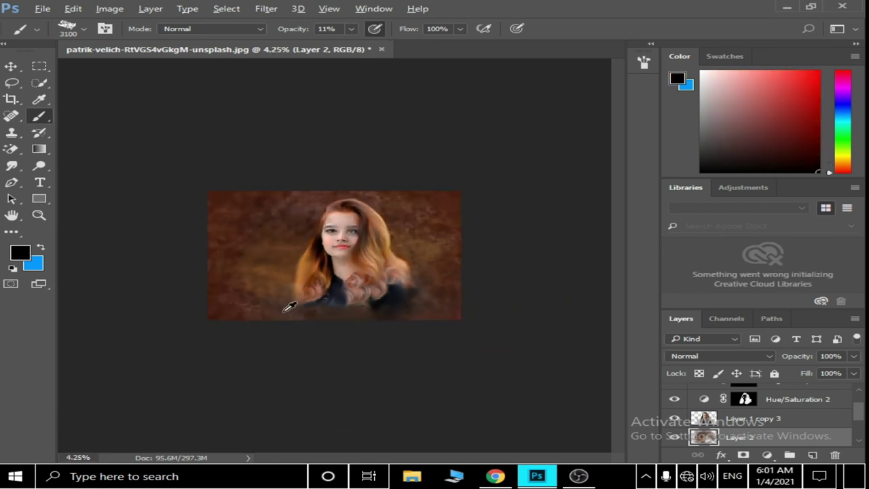
scroll(170, 224, "up", 2, "alt")
scroll(326, 272, "down", 1, "alt")
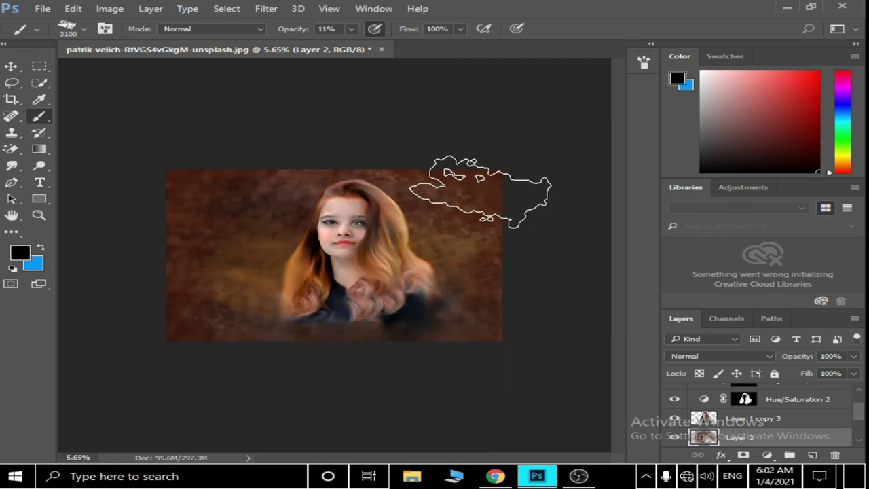
scroll(475, 319, "up", 1, "alt")
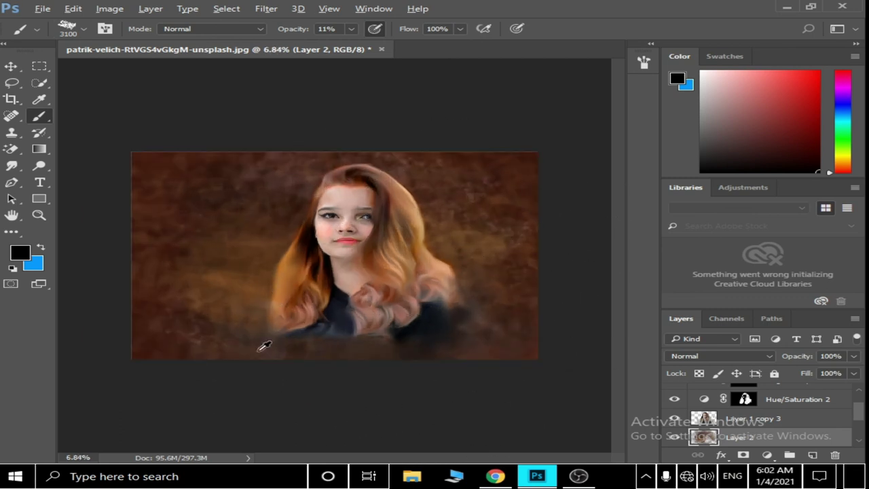
left_click(42, 8)
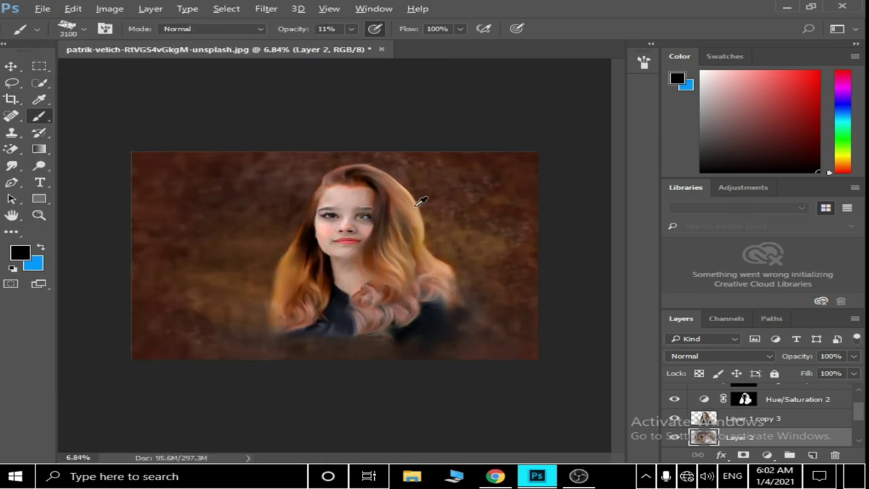
scroll(306, 224, "up", 5, "alt")
scroll(286, 214, "up", 3, "alt")
scroll(286, 215, "down", 2, "alt")
scroll(286, 214, "down", 3, "alt")
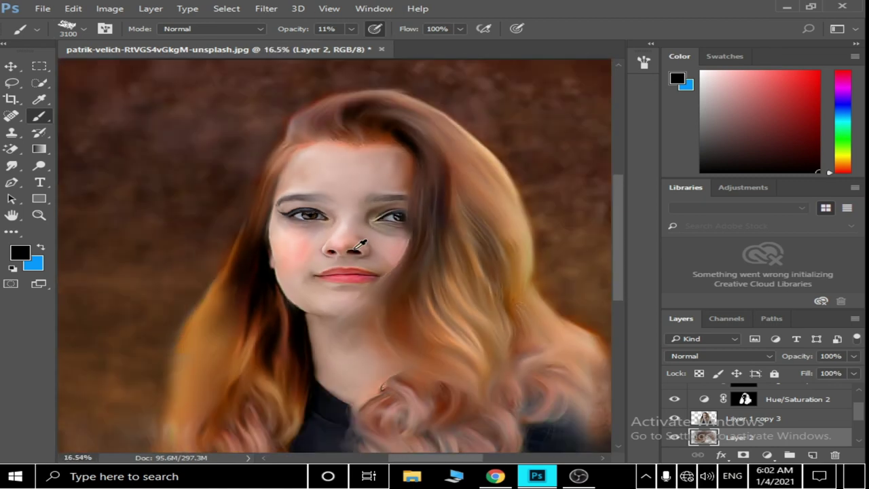
scroll(286, 214, "down", 2, "alt")
scroll(765, 435, "up", 2)
- Add a Hue/Saturation adjustment layer, testing saturation at +32 and +100 before settling on +21
scroll(765, 414, "down", 1)
left_click(767, 455)
left_click(713, 306)
left_click(20, 70)
left_click_drag(675, 214, 720, 216)
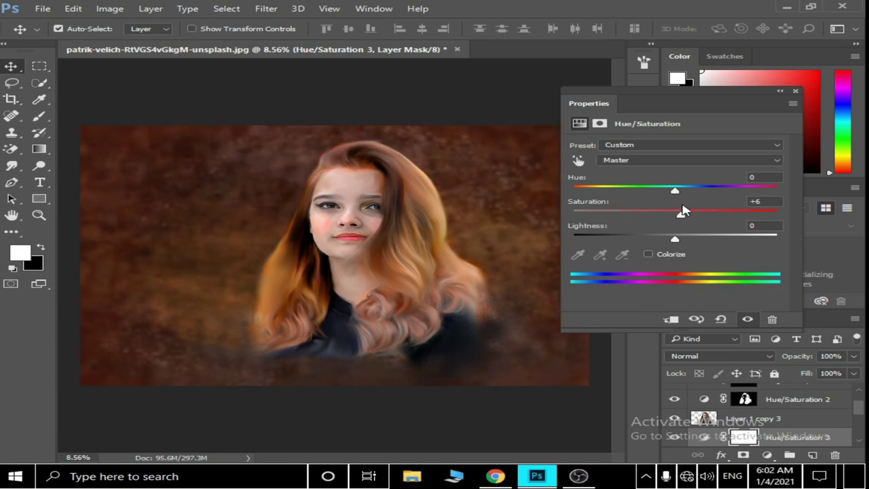
left_click_drag(742, 211, 777, 215)
scroll(446, 203, "down", 1, "alt")
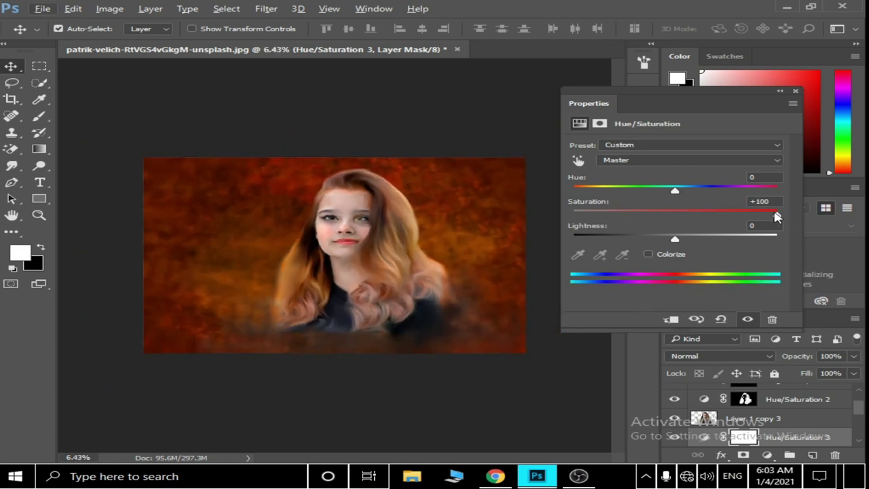
left_click_drag(692, 217, 696, 216)
- Shift the hue to a deep blue background with saturation +23 and lightness -7
left_click_drag(675, 190, 585, 192)
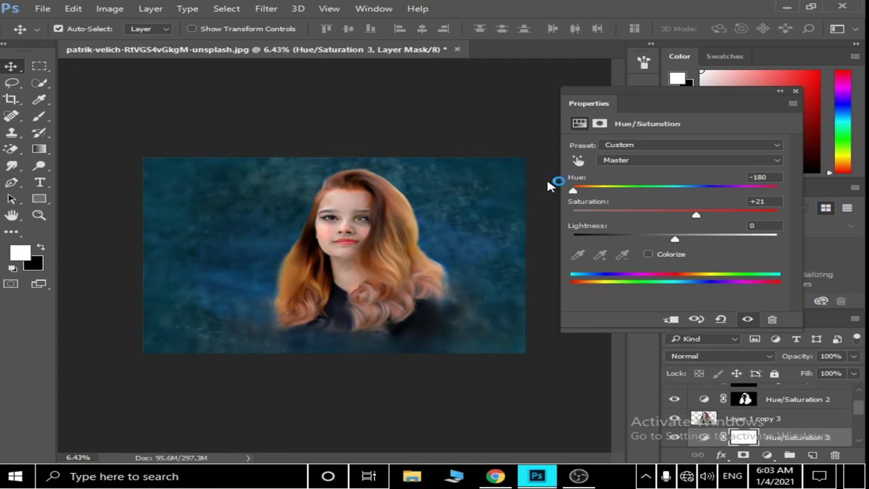
scroll(388, 194, "up", 2, "alt")
scroll(388, 194, "down", 2, "alt")
left_click_drag(620, 186, 598, 192)
left_click_drag(688, 215, 699, 212)
left_click_drag(674, 239, 667, 239)
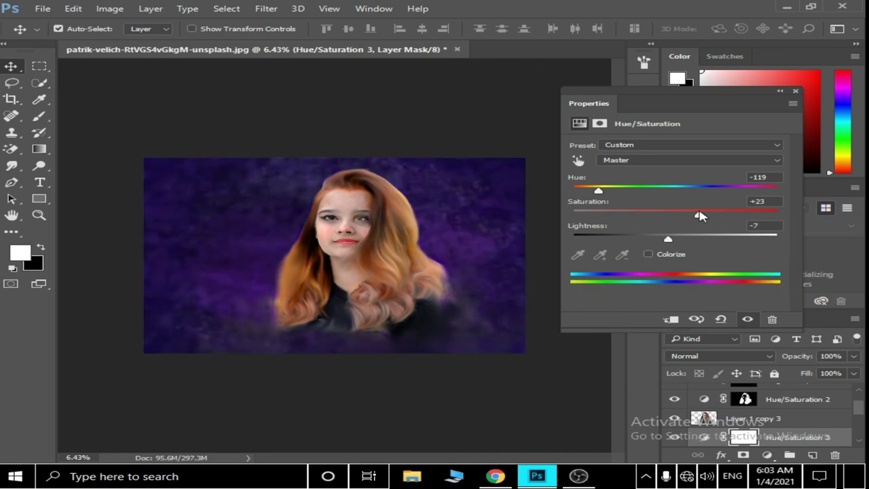
left_click(795, 90)
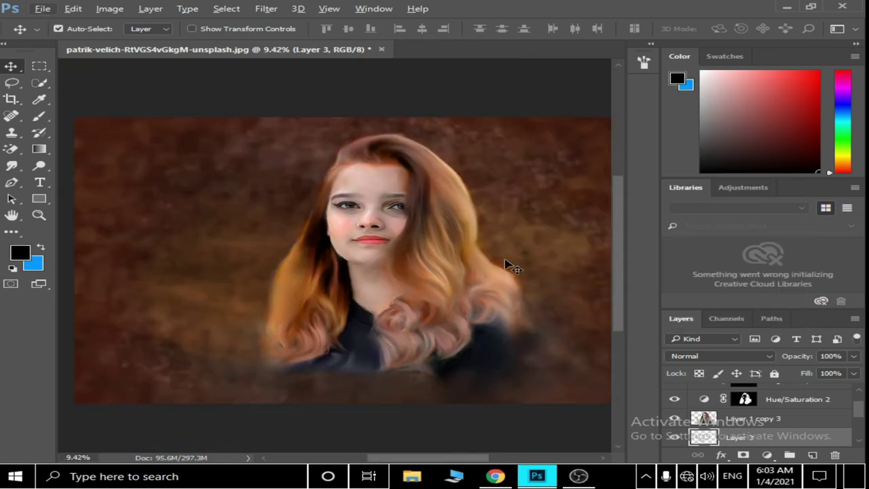
- Zoom out and move Layer 3 above Hue/Saturation 1
key("ctrl+minus")
scroll(787, 422, "up", 3)
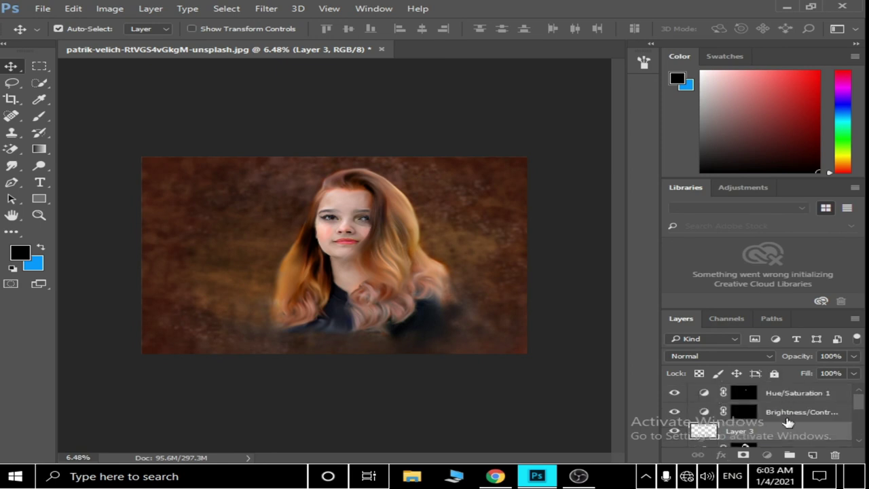
left_click_drag(787, 393, 788, 394)
left_click(767, 454)
- Add another Hue/Saturation layer, try reddish and orange hues, and settle on saturation +26, hue -16
left_click(686, 312)
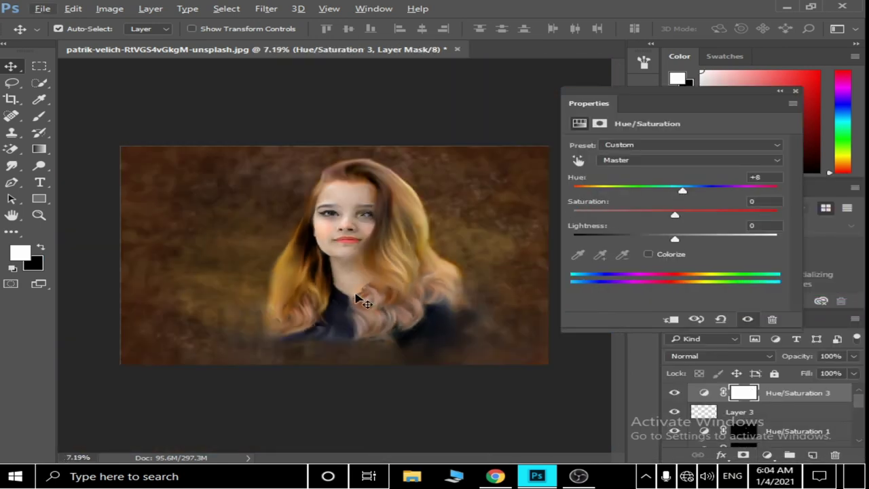
mouse_move(692, 193)
left_mouse_down()
mouse_move(642, 195)
mouse_move(776, 215)
left_mouse_up()
left_click_drag(611, 192, 689, 193)
mouse_move(767, 217)
left_mouse_down()
mouse_move(702, 216)
mouse_move(658, 191)
left_mouse_up()
scroll(264, 224, "up", 2)
scroll(265, 224, "up", 2)
scroll(264, 224, "down", 2)
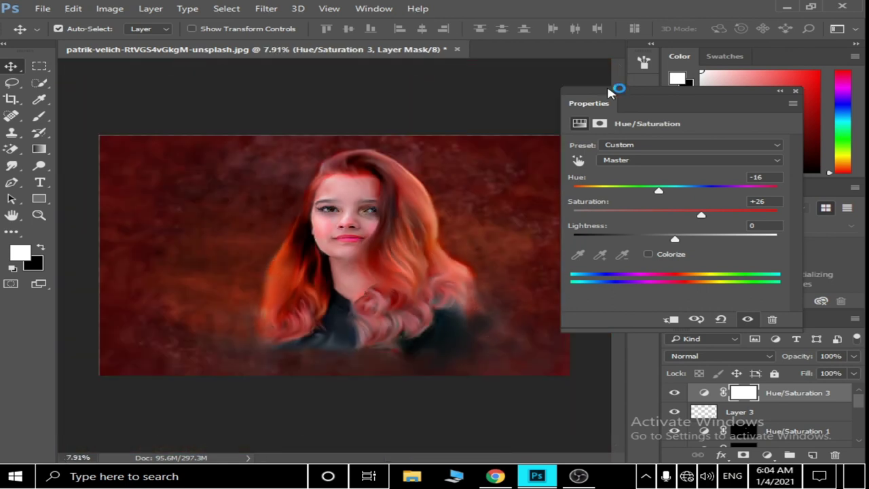
left_click(795, 90)
scroll(398, 243, "up", 2)
scroll(266, 285, "down", 2)
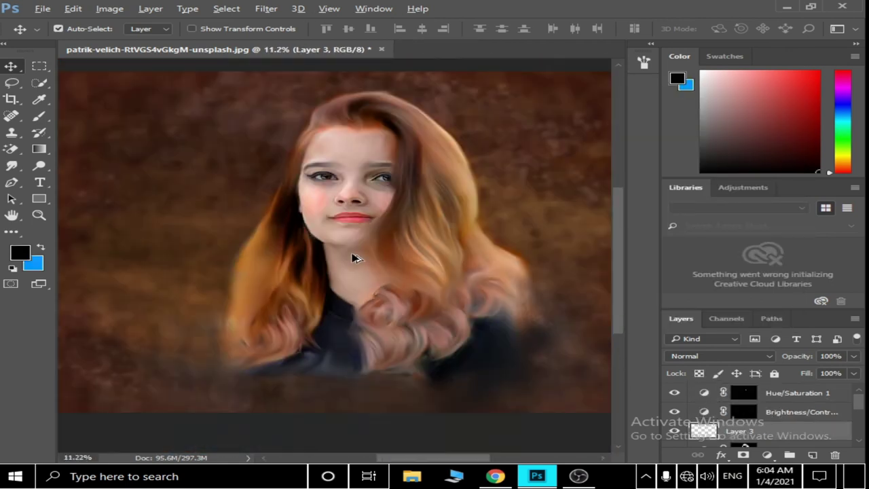
- Export the finished portrait with File > Export > Export As
scroll(354, 258, "down", 2)
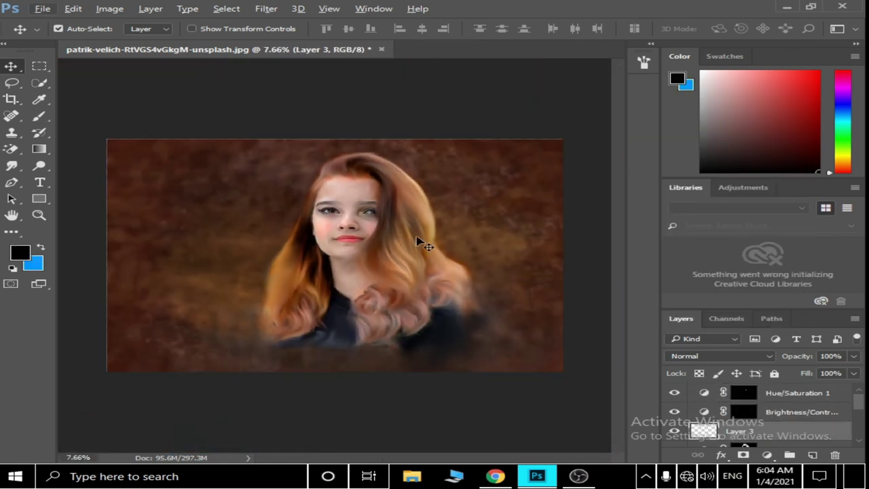
left_click(42, 8)
left_click(359, 204)
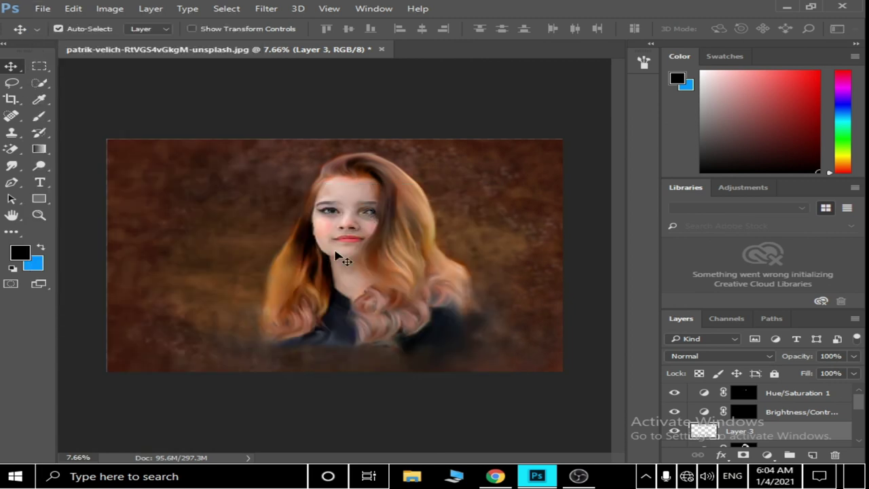